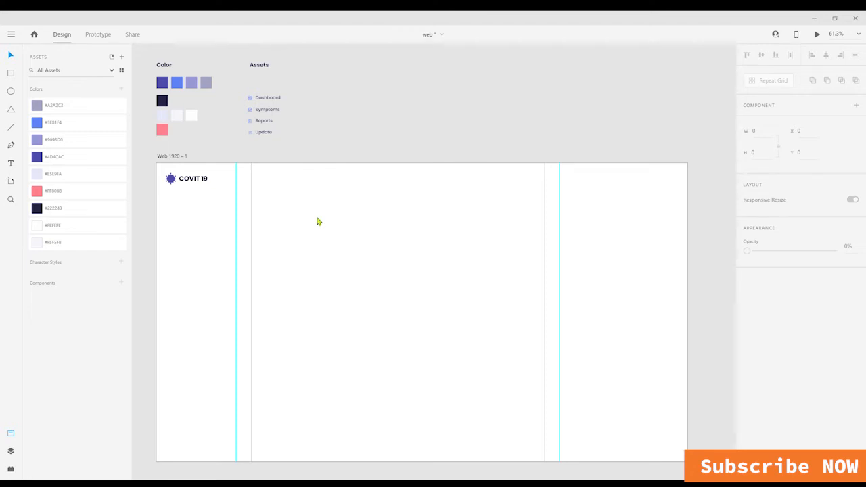
# - Enlarge the COVIT 19 logo slightly and move the four menu items with their icons into the artboard's sidebar beneath it
pyautogui.click(195, 179)
pyautogui.moveTo(208, 186); pyautogui.dragTo(218, 194)
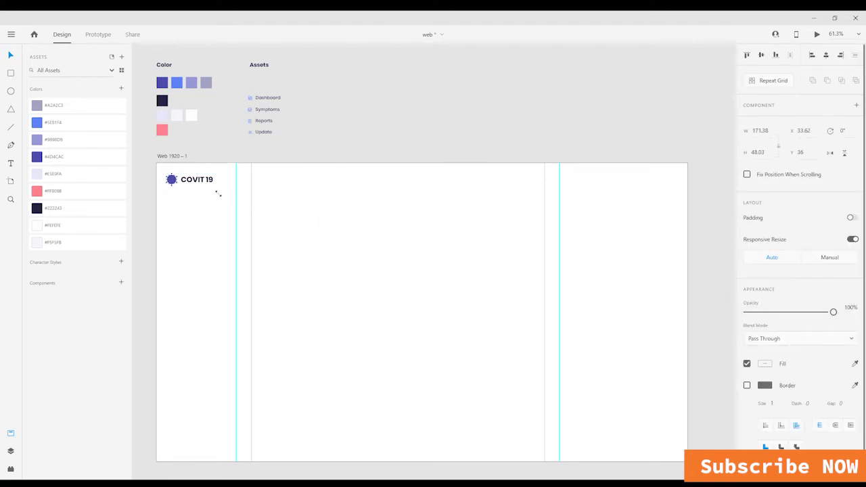
pyautogui.click(278, 112)
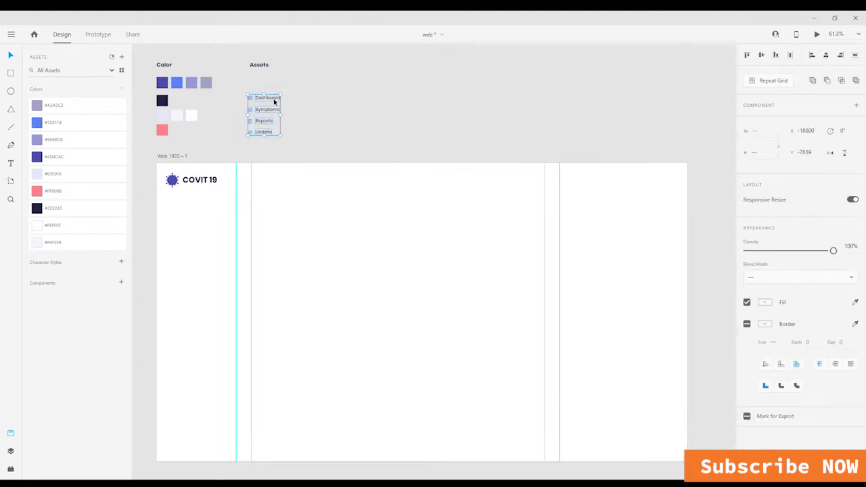
pyautogui.moveTo(275, 99); pyautogui.dragTo(196, 220)
pyautogui.click(263, 257)
# - Set the font size of the Dashboard, Symptoms, Reports and Update labels to 20
pyautogui.click(190, 217)
pyautogui.keyDown('shift'); pyautogui.click(190, 228); pyautogui.keyUp('shift')
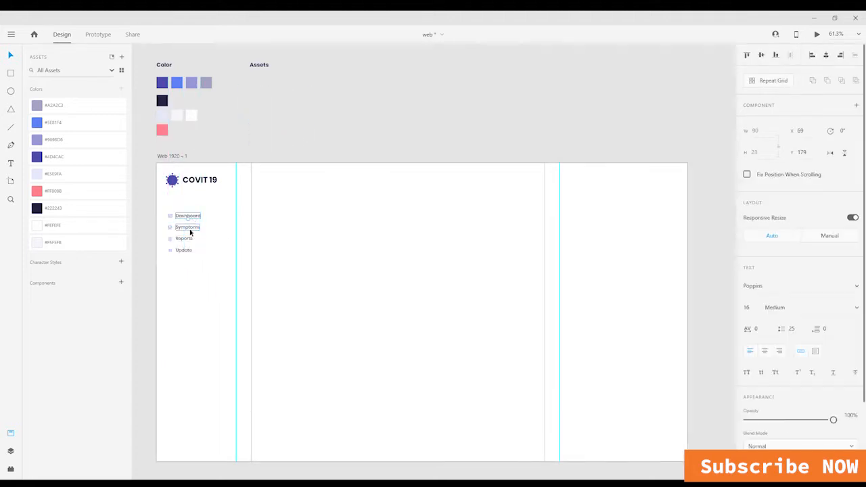
pyautogui.keyDown('shift'); pyautogui.click(185, 239); pyautogui.keyUp('shift')
pyautogui.keyDown('shift'); pyautogui.click(185, 251); pyautogui.keyUp('shift')
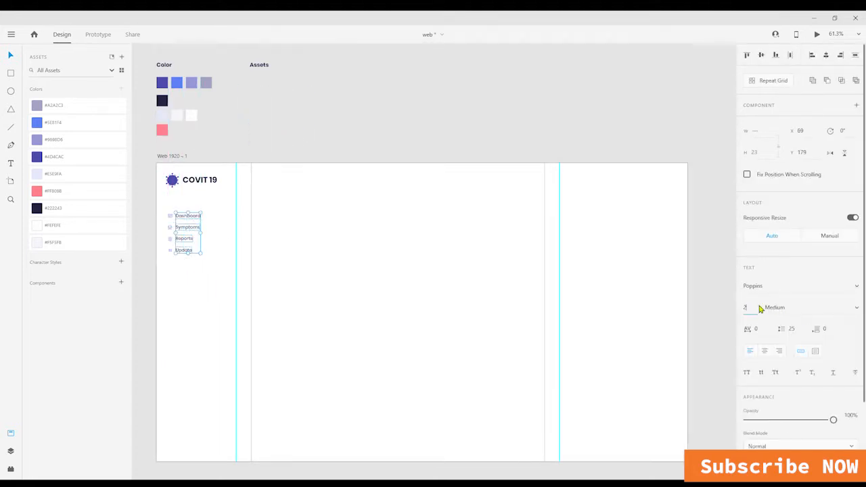
pyautogui.press('Return')
# - Reposition the enlarged sidebar labels so they are evenly spaced and line up with their icons
pyautogui.scroll(5, 194, 226)
pyautogui.click(350, 169)
pyautogui.moveTo(196, 226); pyautogui.dragTo(352, 207)
pyautogui.click(347, 190)
pyautogui.keyDown('shift'); pyautogui.click(342, 223); pyautogui.keyUp('shift')
pyautogui.click(372, 222)
pyautogui.click(351, 240)
pyautogui.keyDown('shift'); pyautogui.click(344, 269); pyautogui.keyUp('shift')
pyautogui.moveTo(340, 240); pyautogui.dragTo(341, 253)
pyautogui.click(373, 264)
pyautogui.moveTo(352, 287); pyautogui.dragTo(351, 298)
# - Select the four menu icons and shift them away from their labels to X 28.55
pyautogui.moveTo(276, 146); pyautogui.dragTo(302, 308)
pyautogui.scroll(3, 297, 299)
pyautogui.scroll(1, 268, 73)
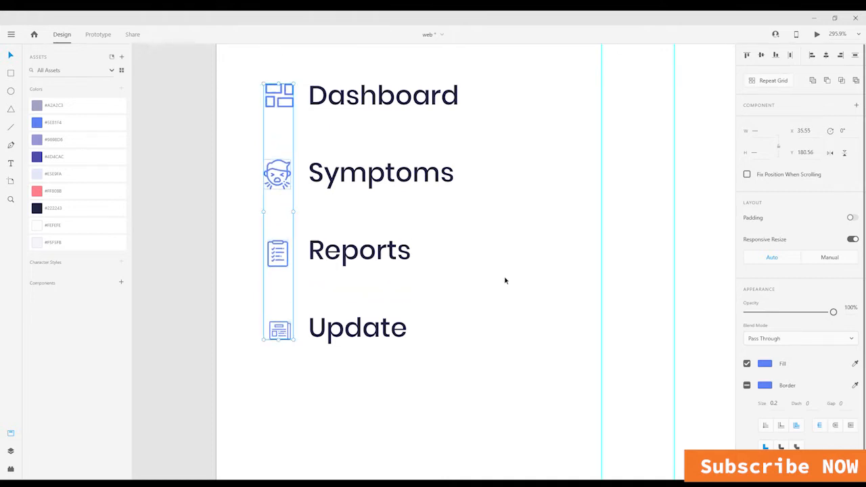
pyautogui.scroll(4, 505, 284)
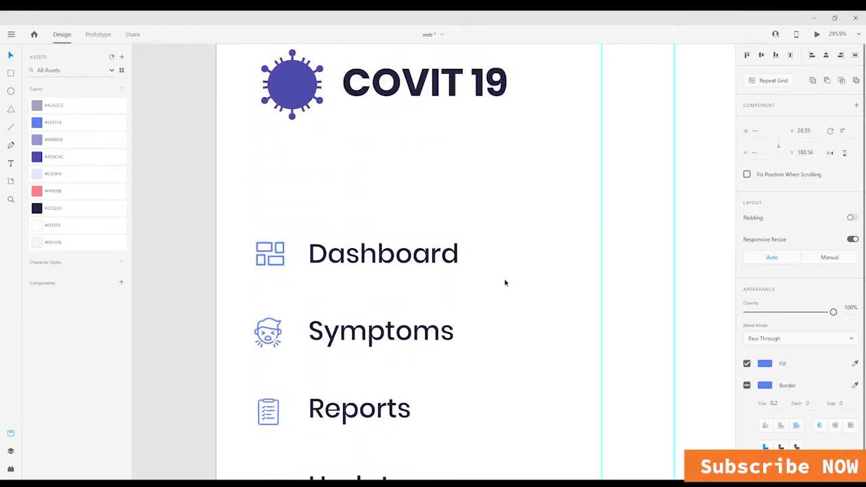
pyautogui.scroll(-4, 505, 284)
pyautogui.press('Escape')
pyautogui.scroll(-5, 514, 284)
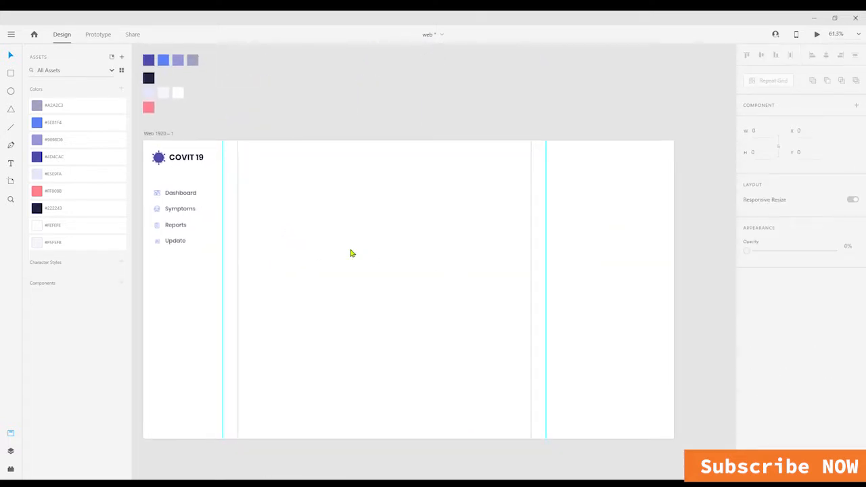
# - Draw a 1168 × 1080 rectangle across the artboard's central area and fill it with the pale lavender asset colour
pyautogui.click(11, 74)
pyautogui.moveTo(225, 143)
pyautogui.mouseDown()
pyautogui.moveTo(352, 284)
pyautogui.moveTo(550, 422)
pyautogui.moveTo(553, 445)
pyautogui.mouseUp()
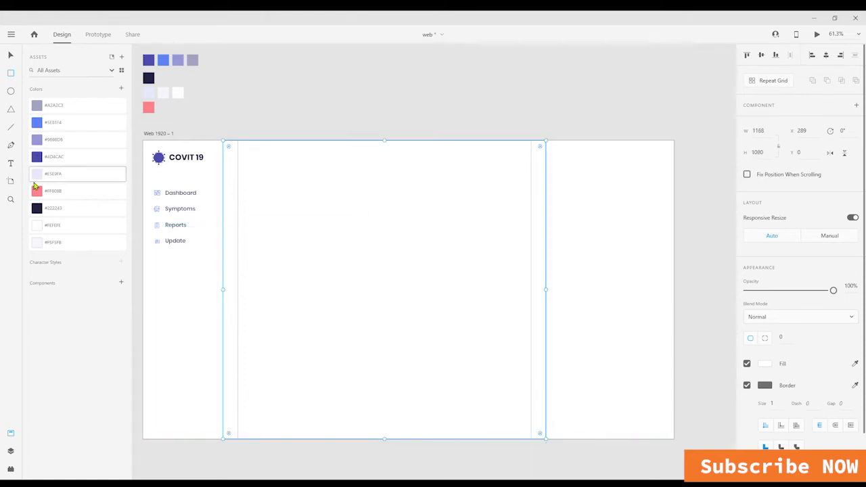
pyautogui.click(68, 174)
pyautogui.click(11, 56)
pyautogui.click(382, 237)
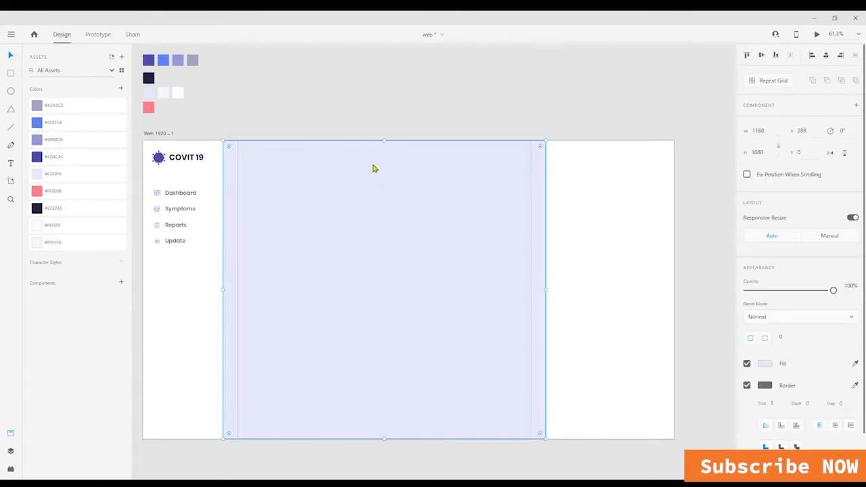
pyautogui.click(291, 112)
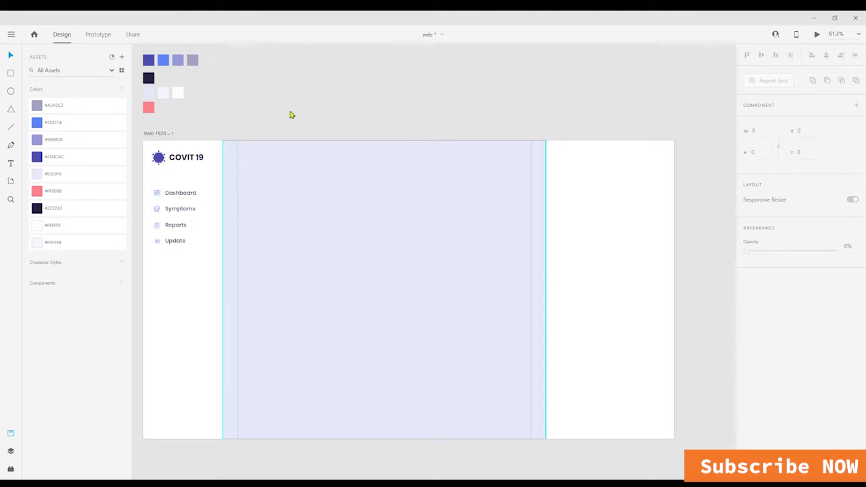
# - Increase the vertical spacing between the Dashboard, Symptoms, Reports and Update rows, keeping each icon with its label
pyautogui.scroll(4, 176, 215)
pyautogui.click(161, 210)
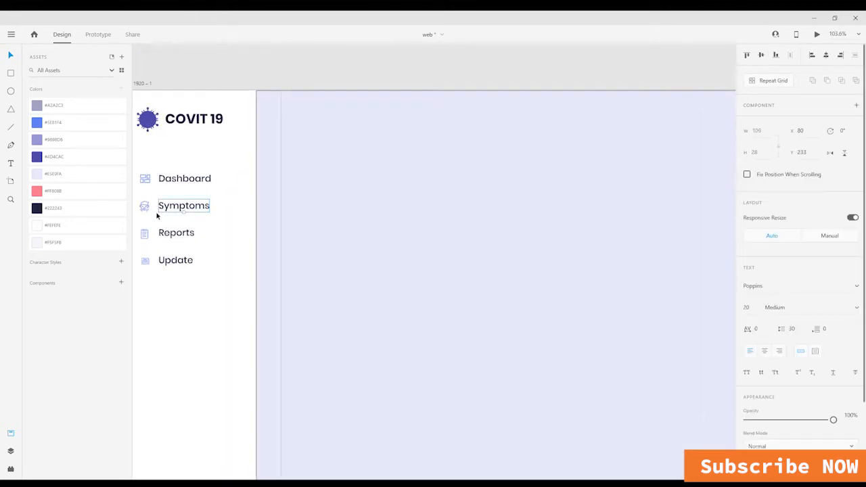
pyautogui.moveTo(208, 232); pyautogui.dragTo(341, 242)
pyautogui.moveTo(267, 176); pyautogui.dragTo(342, 194)
pyautogui.hotkey('ctrl', 'g')
pyautogui.moveTo(254, 209); pyautogui.dragTo(261, 237)
pyautogui.hotkey('ctrl', 'z')
pyautogui.hotkey('ctrl', 'g')
pyautogui.hotkey('ctrl', 'g')
pyautogui.moveTo(352, 299); pyautogui.dragTo(266, 266)
pyautogui.hotkey('ctrl', 'g')
pyautogui.moveTo(349, 298); pyautogui.dragTo(255, 205)
pyautogui.hotkey('shift', 'Down')
pyautogui.moveTo(356, 312); pyautogui.dragTo(273, 278)
pyautogui.hotkey('shift', 'Down')
pyautogui.hotkey('shift', 'Down')
pyautogui.click(348, 323)
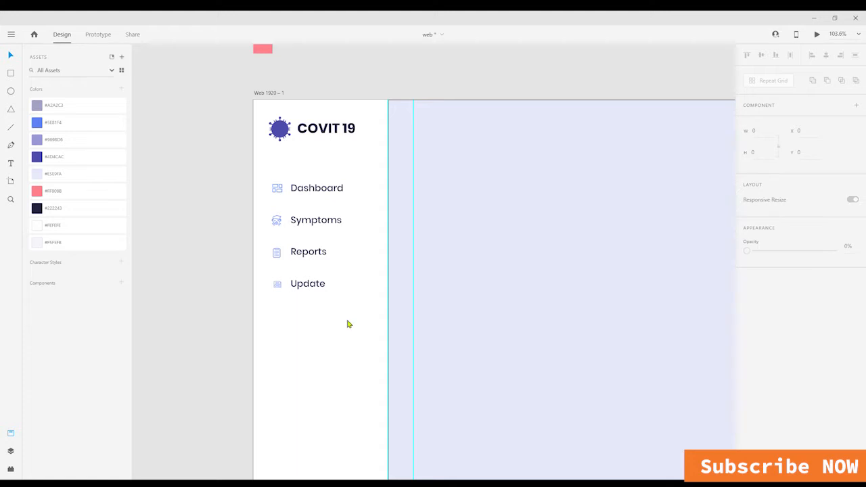
# - Search the Icons 4 Design plugin for "setting" and grab the Feather settings icon
pyautogui.scroll(3, 327, 298)
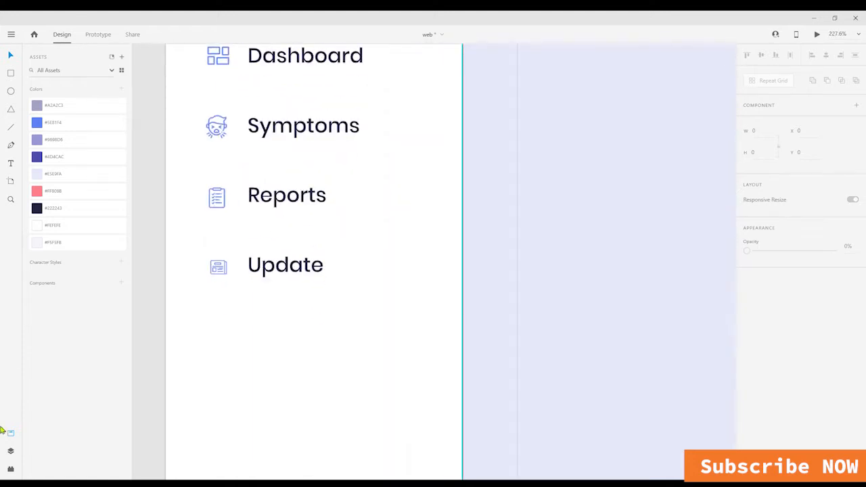
pyautogui.click(10, 469)
pyautogui.click(61, 109)
pyautogui.write('कभत')
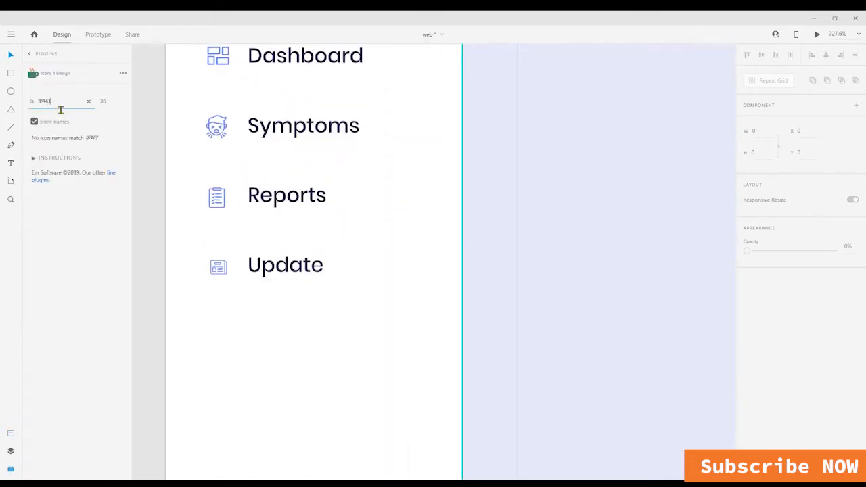
pyautogui.write('setting')
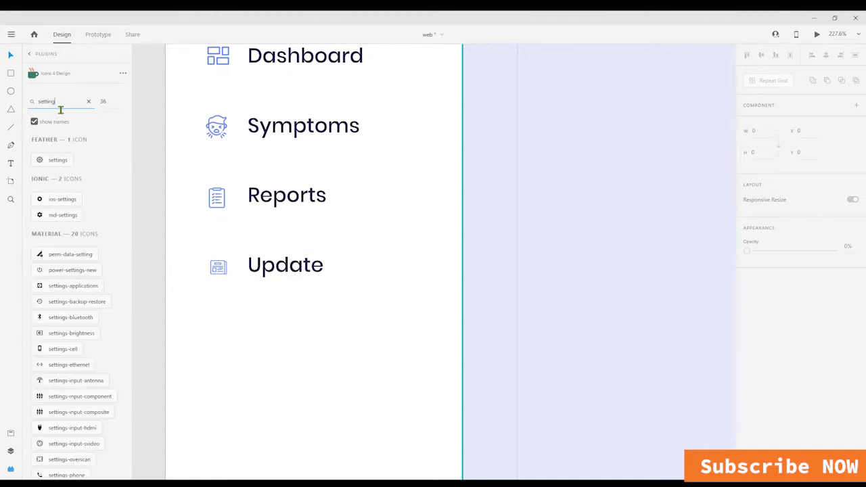
pyautogui.click(46, 165)
pyautogui.hotkey('ctrl', 'x')
# - Duplicate the Update row with its icon directly below the original
pyautogui.scroll(-1, 483, 307)
pyautogui.scroll(-3, 483, 307)
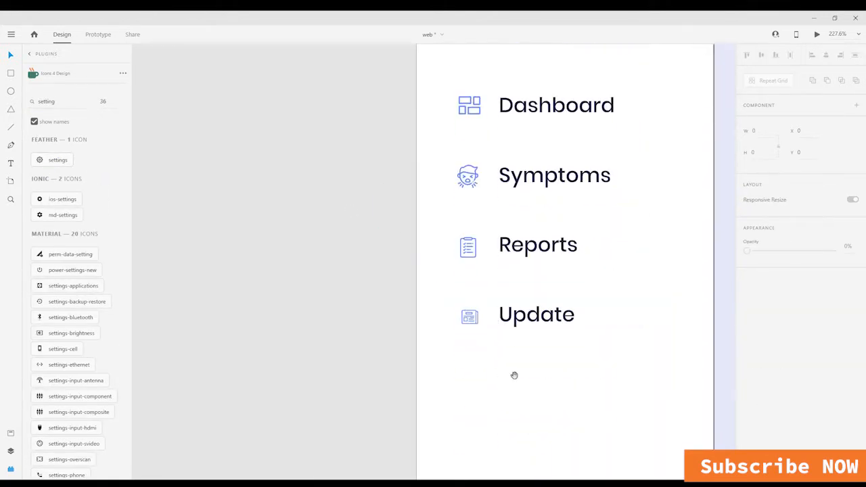
pyautogui.scroll(2, 581, 364)
pyautogui.moveTo(516, 290); pyautogui.dragTo(516, 410)
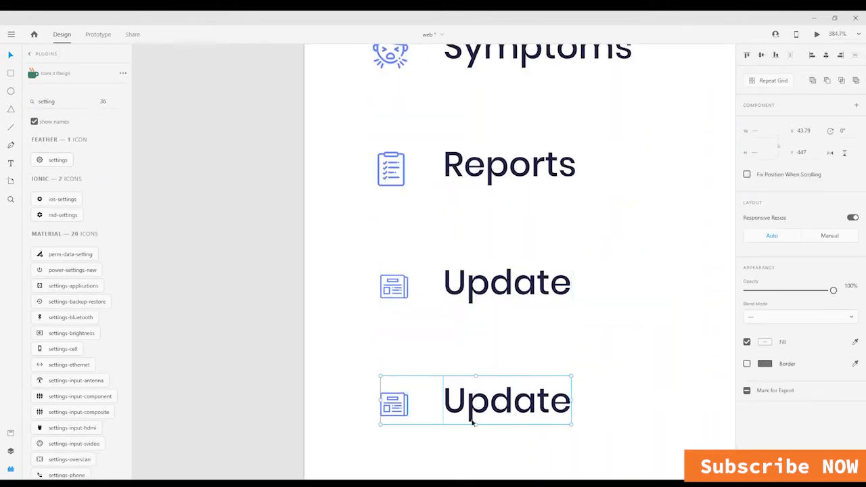
pyautogui.press('Escape')
# - Replace the duplicated row's newspaper icon with the pasted gear icon, scaled down to about 18 px
pyautogui.scroll(-1, 415, 391)
pyautogui.hotkey('ctrl', 'v')
pyautogui.moveTo(521, 298); pyautogui.dragTo(393, 417)
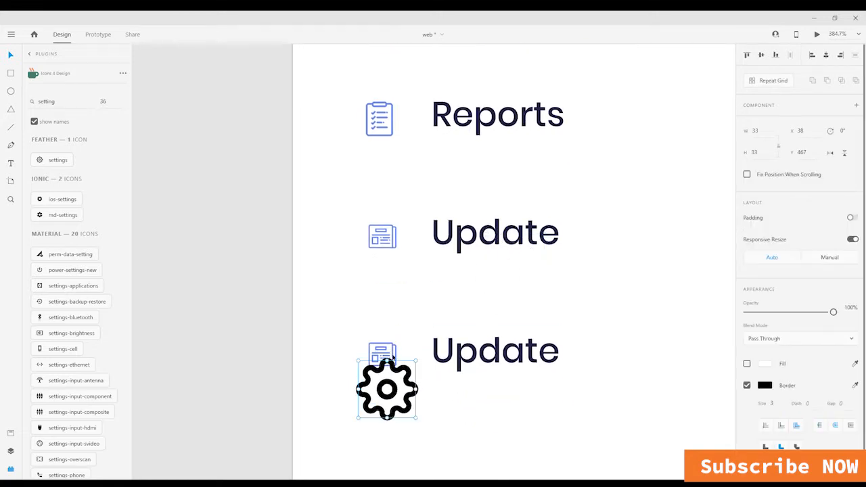
pyautogui.click(391, 354)
pyautogui.press('Delete')
pyautogui.moveTo(390, 380); pyautogui.dragTo(393, 357)
pyautogui.moveTo(419, 395); pyautogui.dragTo(390, 352)
# - Give the gear icon a blue border of size 1 and align it with the icon above at X 44
pyautogui.click(10, 433)
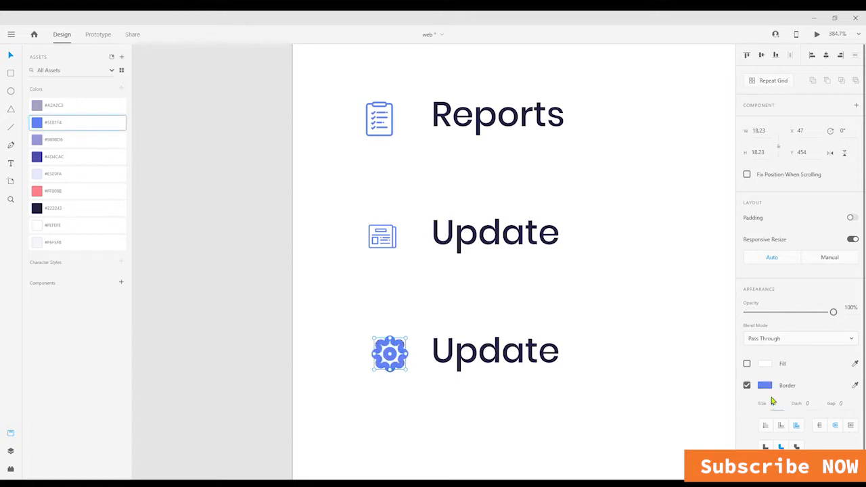
pyautogui.click(532, 402)
pyautogui.click(399, 367)
pyautogui.moveTo(399, 366); pyautogui.dragTo(394, 369)
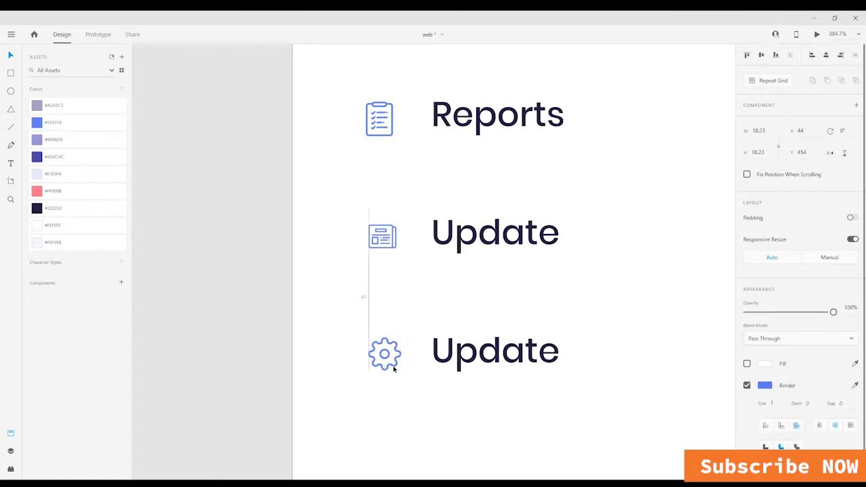
# - Change the duplicated menu label's text to "Settings"
pyautogui.scroll(-4, 393, 369)
pyautogui.doubleClick(516, 357)
pyautogui.write('Settings')
pyautogui.press('Escape')
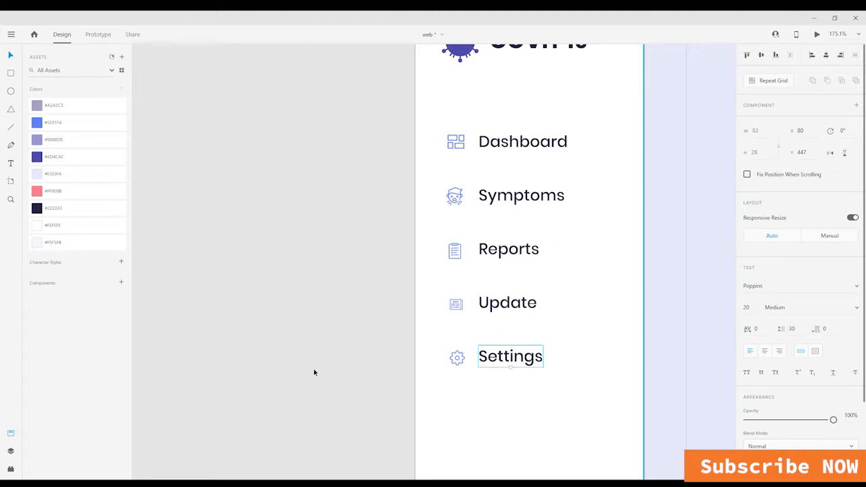
# - Remove the border from the large lavender background rectangle
pyautogui.scroll(-5, 313, 372)
pyautogui.click(384, 310)
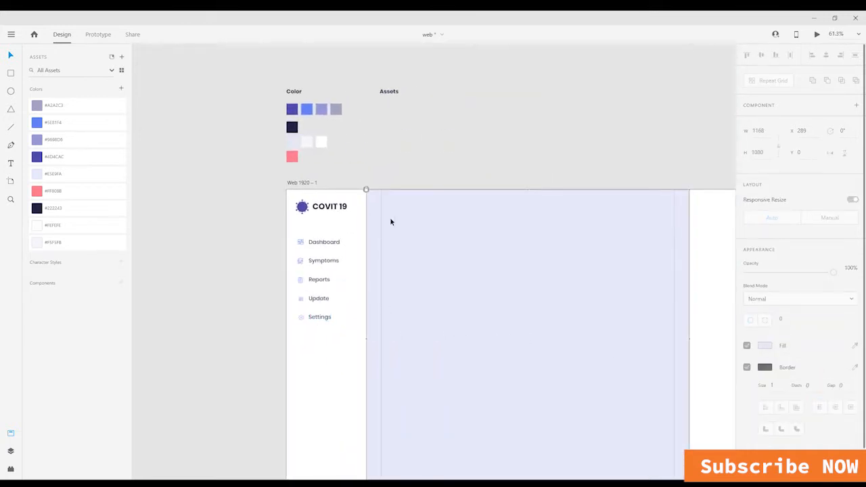
pyautogui.click(746, 384)
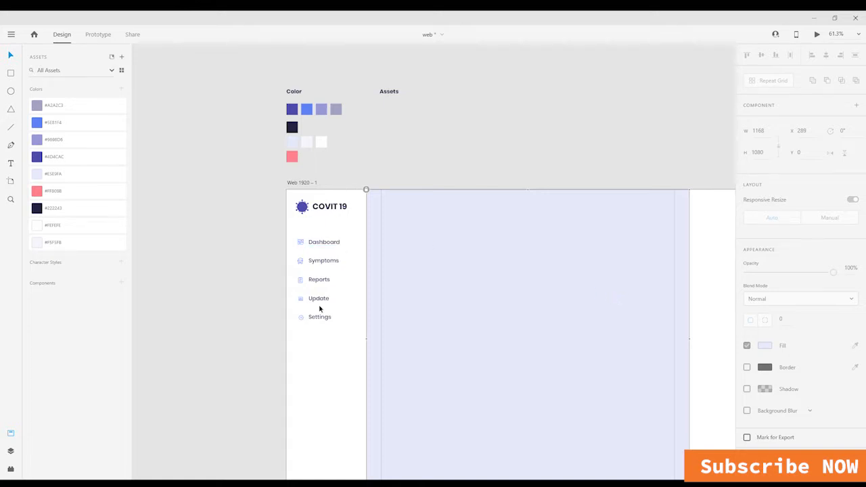
# - Copy the Settings label to the top of the lavender area and change its text to "Dashboard"
pyautogui.moveTo(319, 313); pyautogui.dragTo(403, 211)
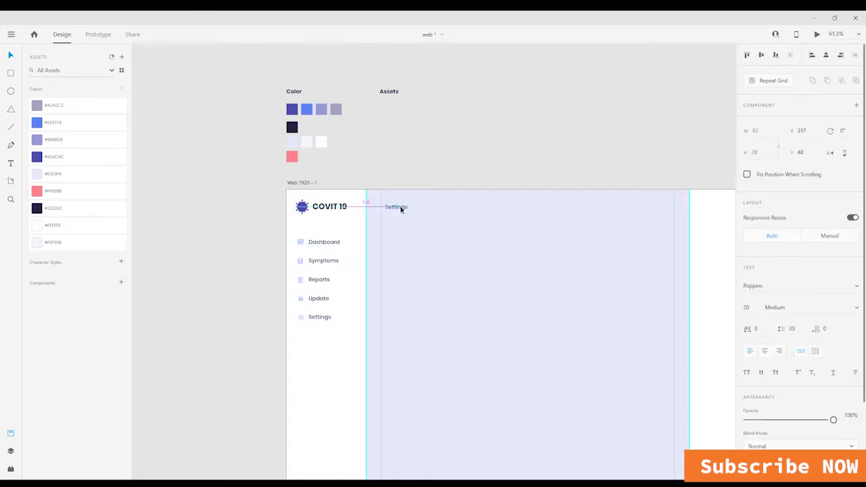
pyautogui.doubleClick(400, 209)
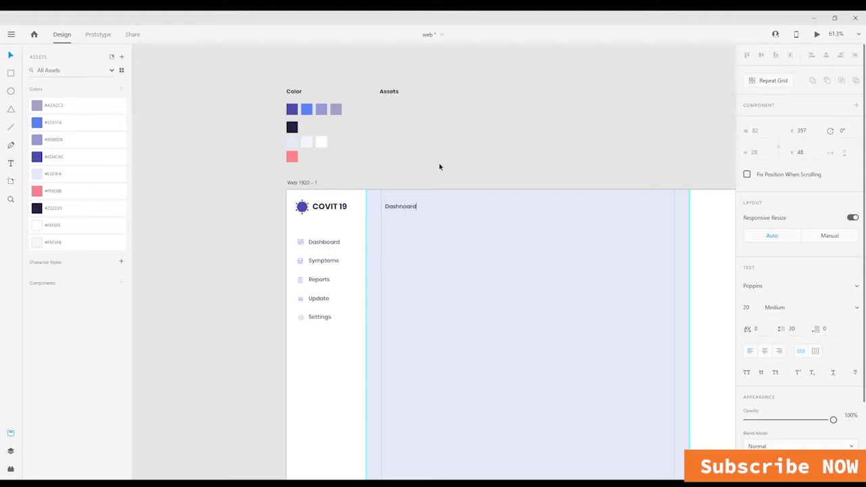
pyautogui.press('Escape')
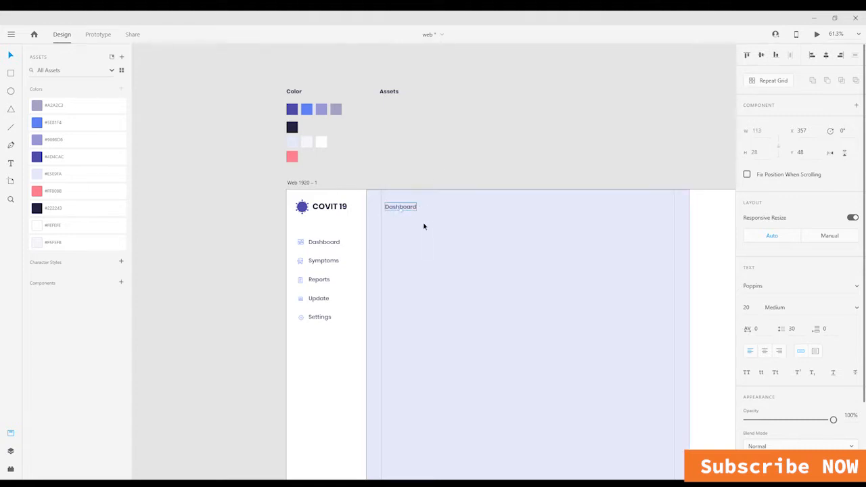
# - Format the Dashboard heading as Poppins Bold at size 30, aligned to the content guide at X 343
pyautogui.scroll(5, 428, 209)
pyautogui.write('36')
pyautogui.press('Return')
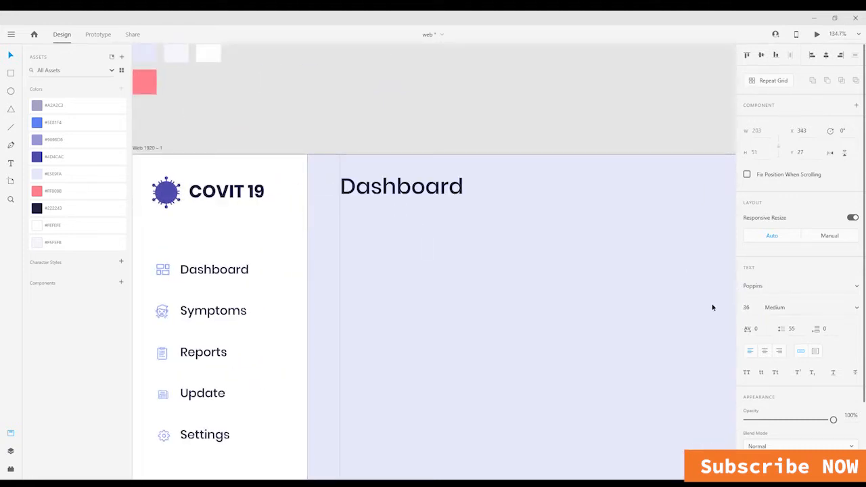
pyautogui.click(856, 307)
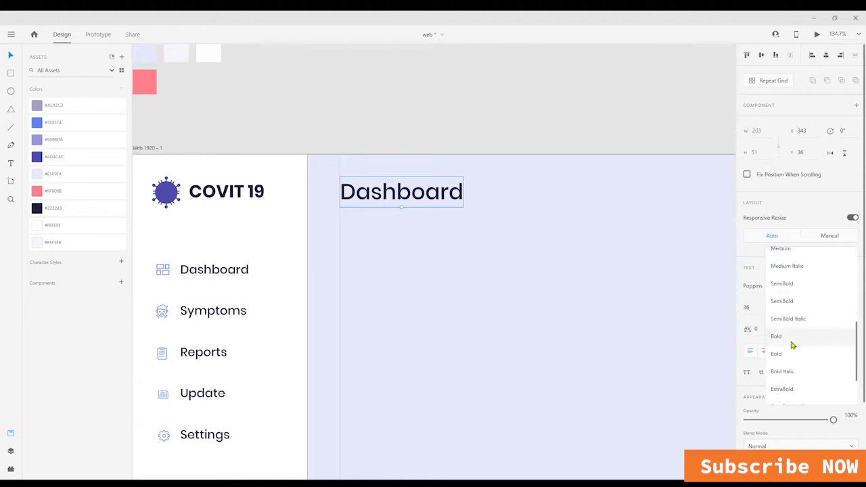
pyautogui.click(791, 343)
pyautogui.scroll(-5, 460, 221)
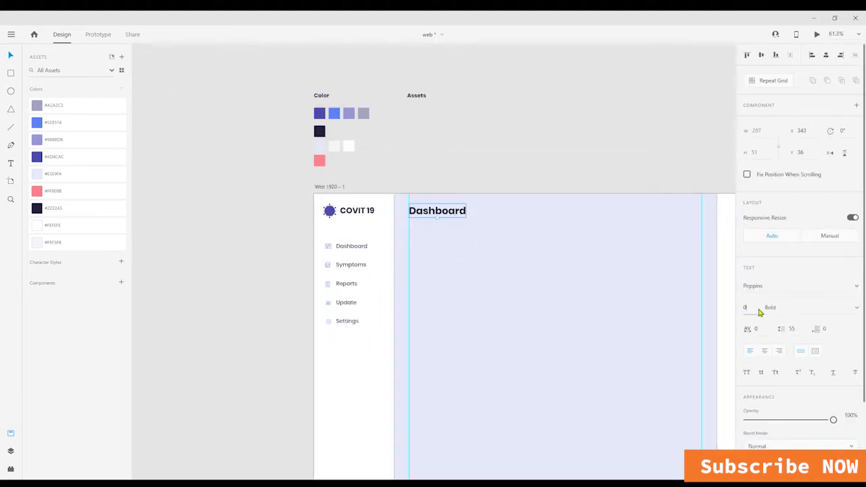
pyautogui.write('30')
pyautogui.press('Return')
pyautogui.click(463, 139)
pyautogui.scroll(-3, 506, 184)
# - Draw a white rectangle of about 235 × 99 beneath the Dashboard heading, starting at the content guide
pyautogui.moveTo(569, 263); pyautogui.dragTo(407, 227)
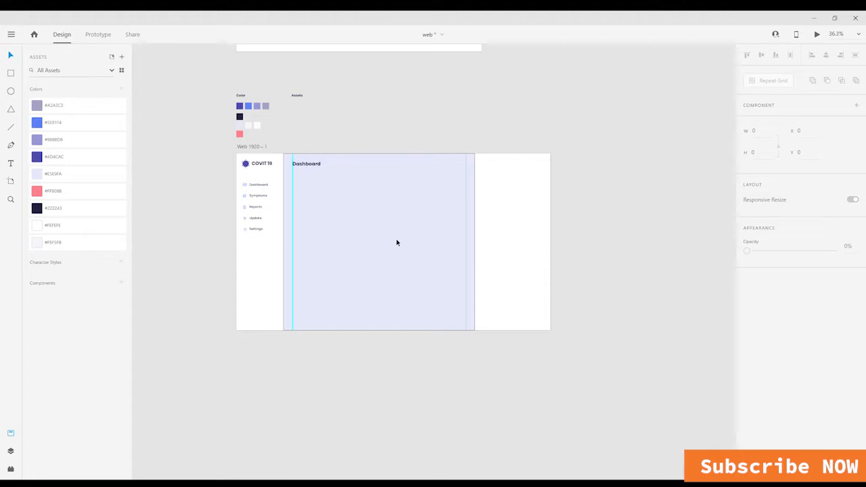
pyautogui.scroll(6, 277, 159)
pyautogui.press('r')
pyautogui.moveTo(321, 195)
pyautogui.mouseDown()
pyautogui.moveTo(410, 235)
pyautogui.moveTo(592, 241)
pyautogui.moveTo(336, 234)
pyautogui.moveTo(342, 241)
pyautogui.mouseUp()
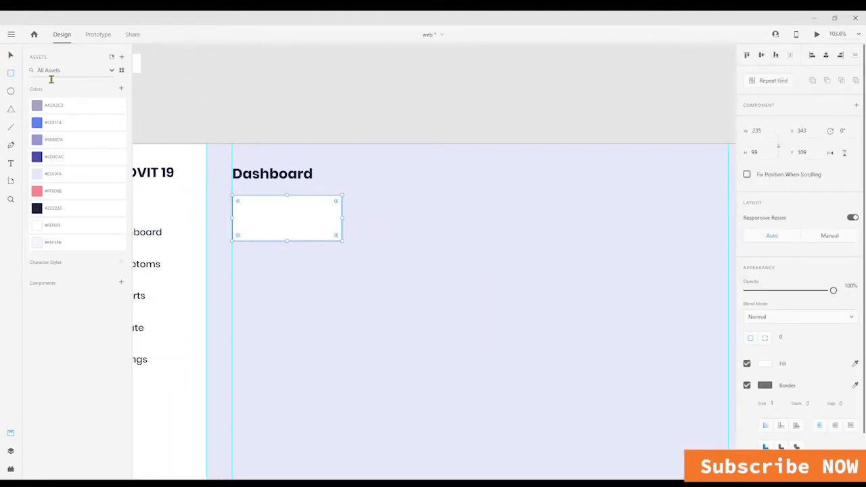
pyautogui.click(11, 56)
pyautogui.click(388, 290)
# - Change the border of the small white card to light grey
pyautogui.scroll(-3, 388, 289)
pyautogui.click(332, 246)
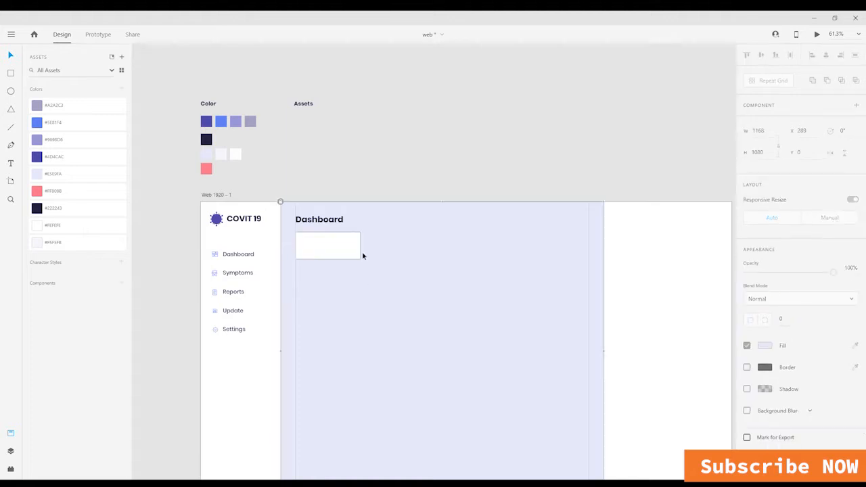
pyautogui.scroll(4, 361, 255)
pyautogui.click(747, 386)
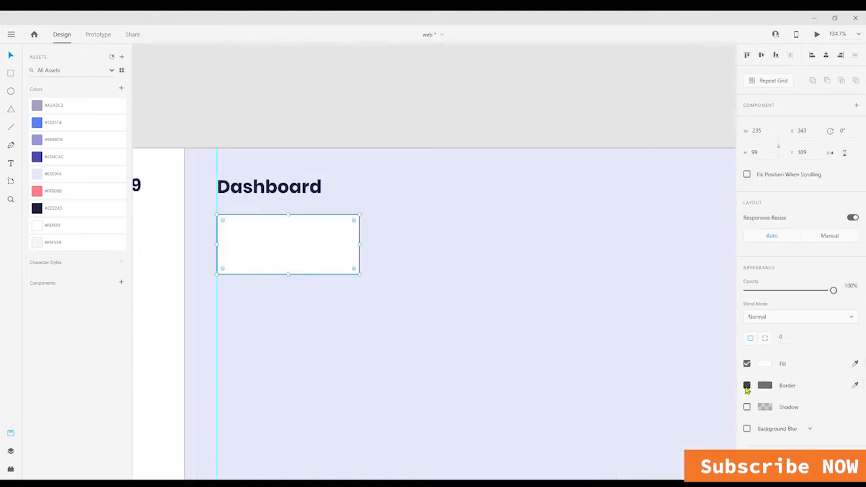
pyautogui.click(764, 385)
pyautogui.click(472, 305)
# - Add a shadow to the small white card with X 0, Y 0 and blur 6
pyautogui.scroll(-2, 771, 407)
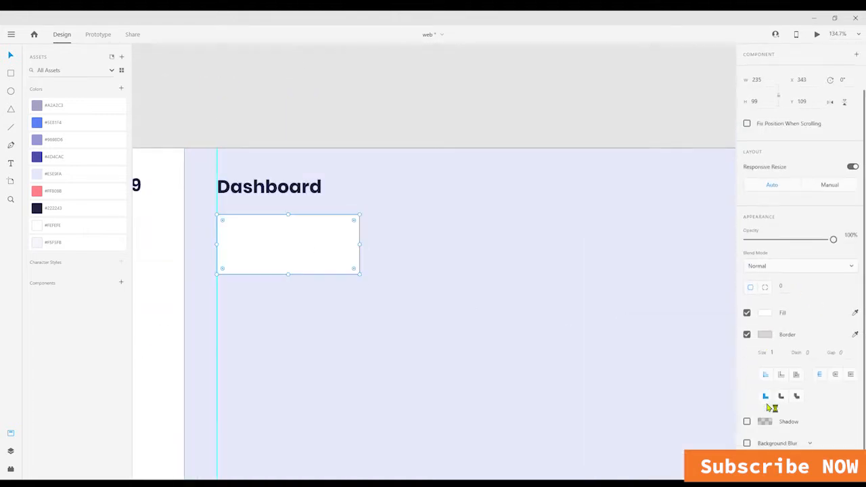
pyautogui.click(746, 421)
pyautogui.click(805, 438)
pyautogui.write('0')
pyautogui.scroll(-1, 822, 411)
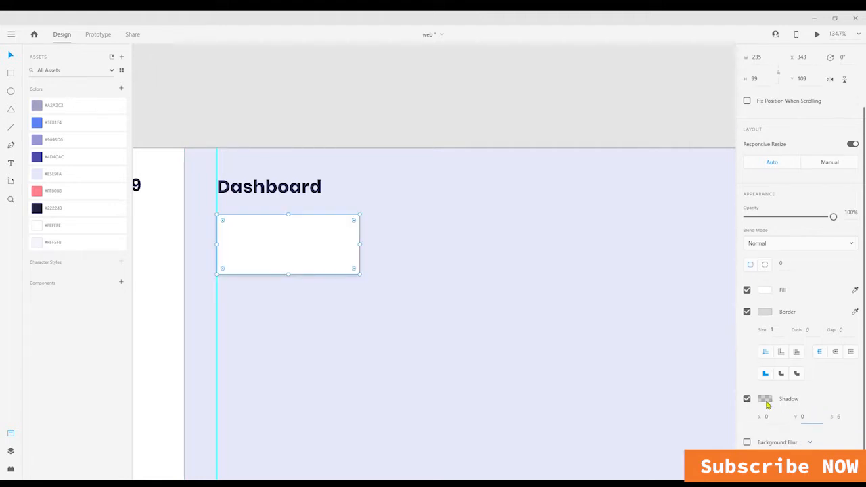
pyautogui.click(765, 399)
pyautogui.click(365, 298)
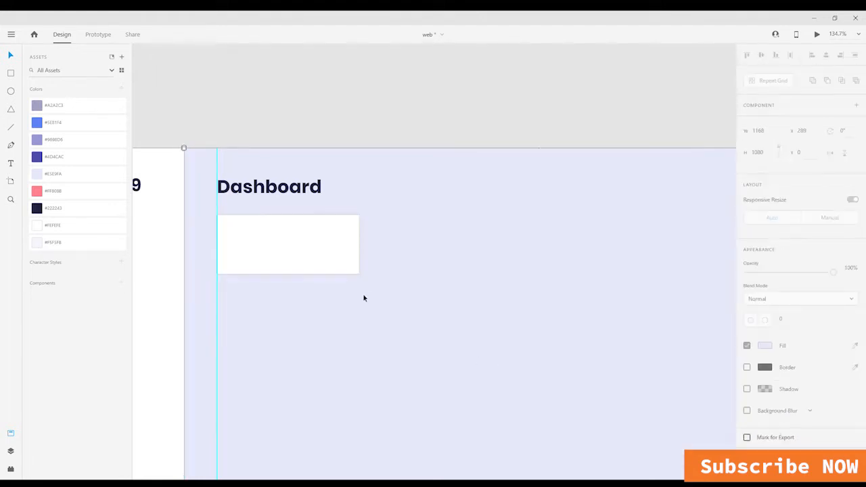
# - Lighten the grey border colour of the small white card
pyautogui.click(337, 261)
pyautogui.click(766, 386)
pyautogui.moveTo(633, 332); pyautogui.dragTo(619, 330)
pyautogui.click(401, 309)
pyautogui.scroll(-4, 398, 309)
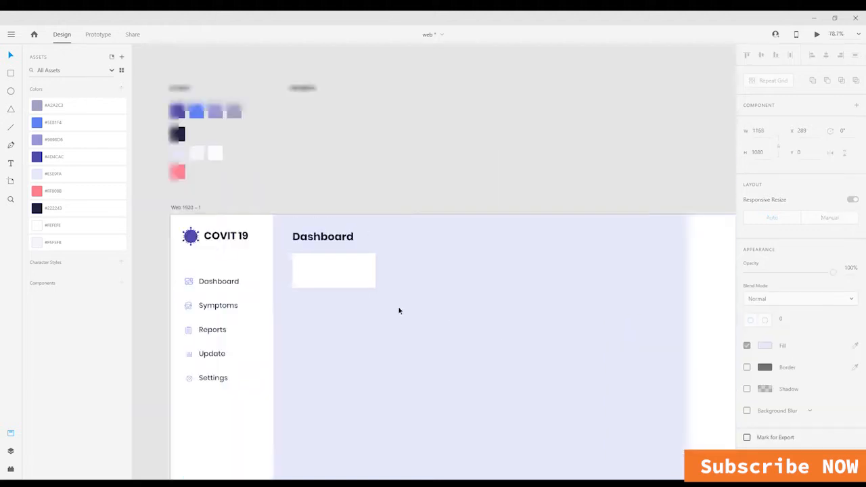
# - Soften the card's shadow by increasing its blur and lowering the opacity of its black colour
pyautogui.click(356, 279)
pyautogui.scroll(-2, 784, 428)
pyautogui.click(765, 400)
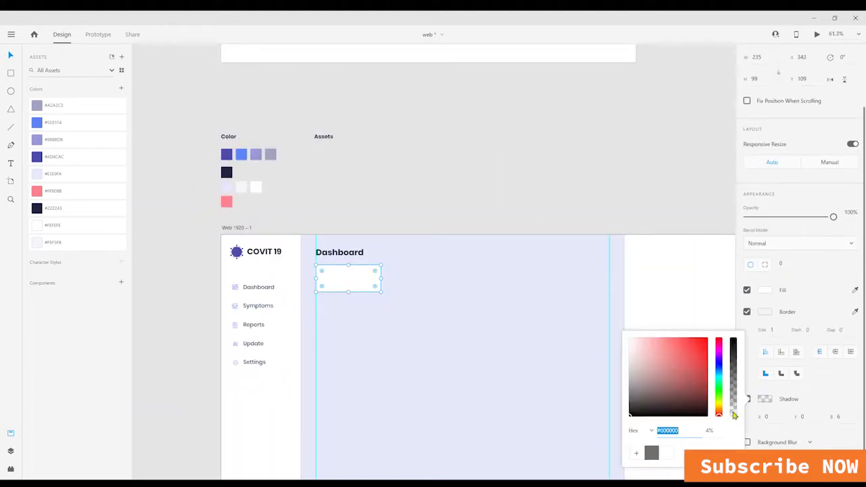
pyautogui.click(816, 423)
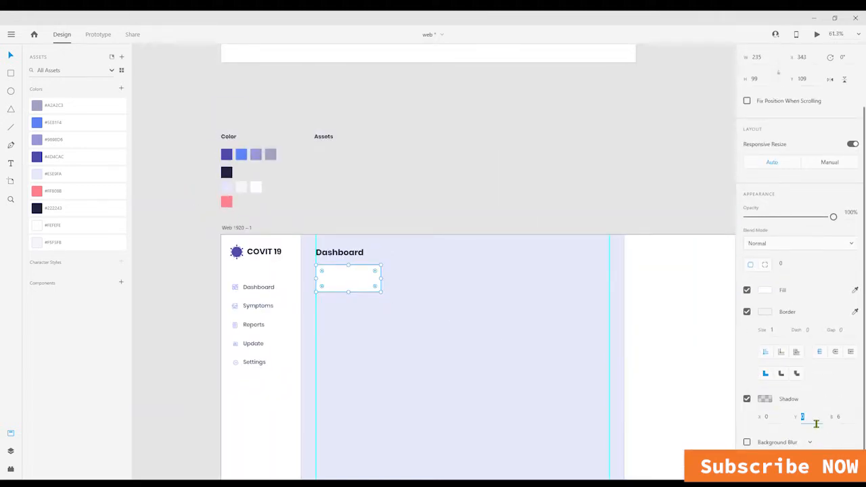
pyautogui.press('Up')
pyautogui.press('Up')
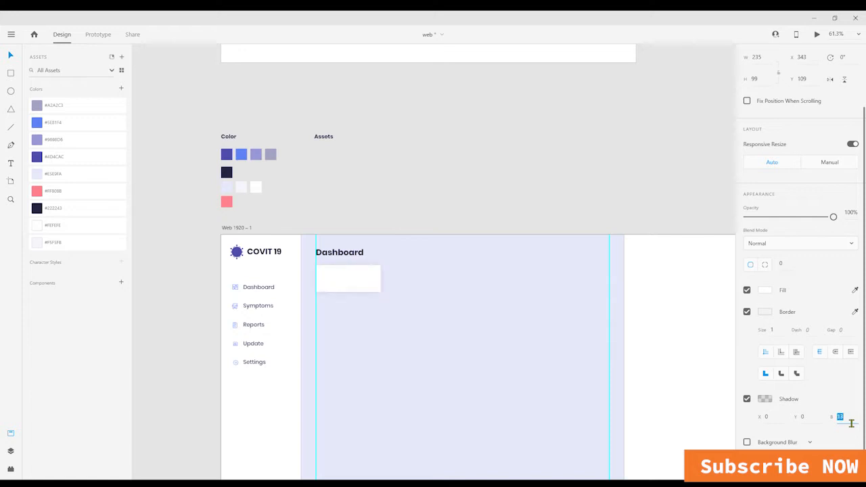
pyautogui.click(767, 402)
pyautogui.moveTo(736, 406); pyautogui.dragTo(731, 410)
pyautogui.click(350, 300)
pyautogui.scroll(5, 374, 292)
# - Turn the card into a repeat grid and extend it to a row of four cards ending at the far content guide
pyautogui.click(390, 263)
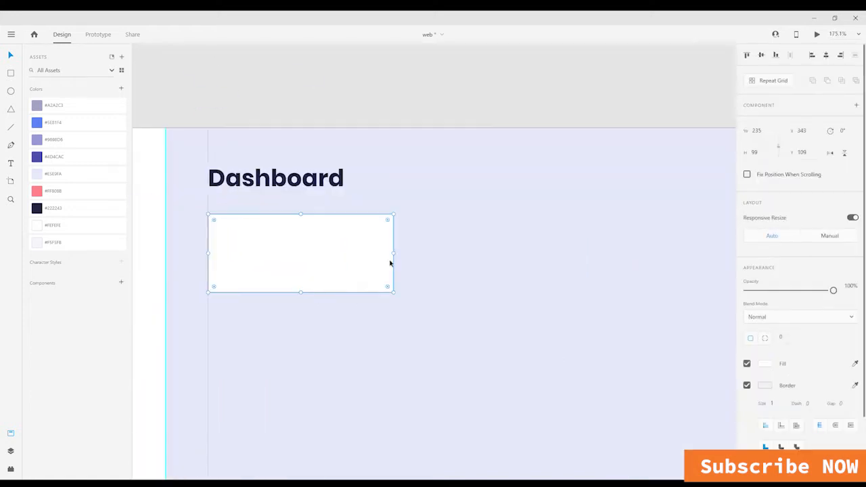
pyautogui.click(752, 81)
pyautogui.scroll(-5, 674, 260)
pyautogui.moveTo(399, 254); pyautogui.dragTo(750, 265)
pyautogui.scroll(-5, 655, 302)
pyautogui.hscroll(3, 655, 302)
pyautogui.moveTo(616, 282); pyautogui.dragTo(572, 278)
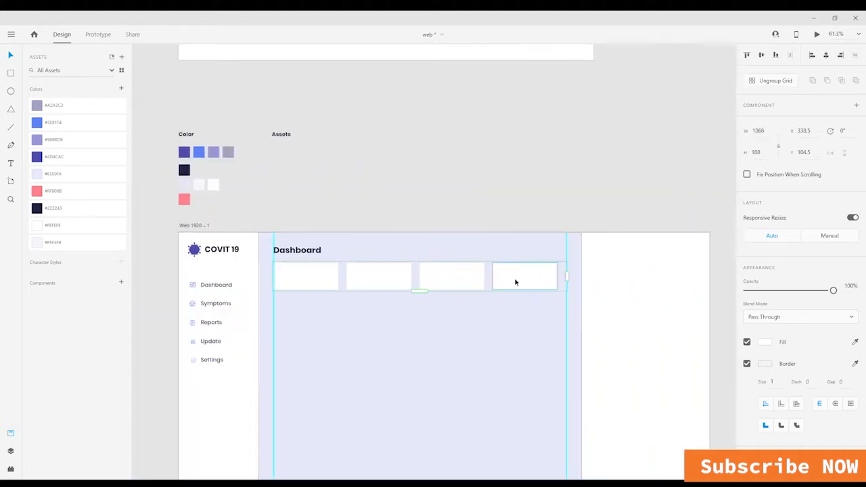
# - Widen the grid's cards to 253 and adjust the gap between them so the fourth card ends on the guide
pyautogui.scroll(5, 515, 282)
pyautogui.doubleClick(493, 280)
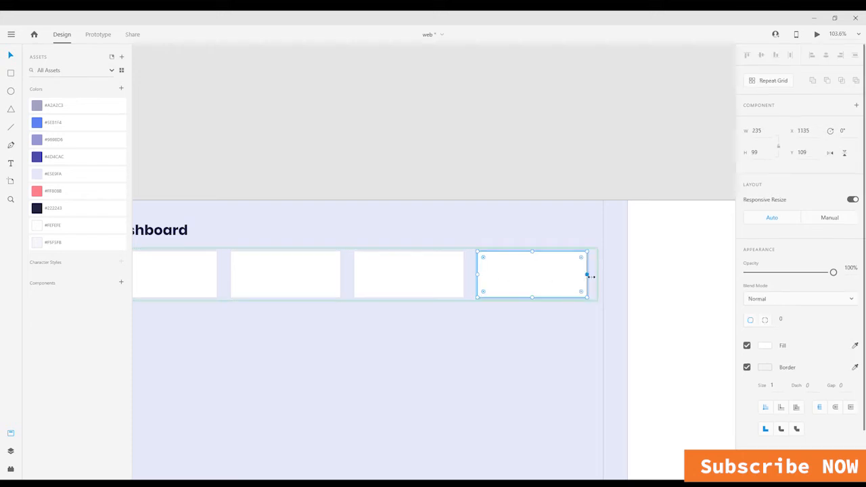
pyautogui.moveTo(588, 276); pyautogui.dragTo(596, 277)
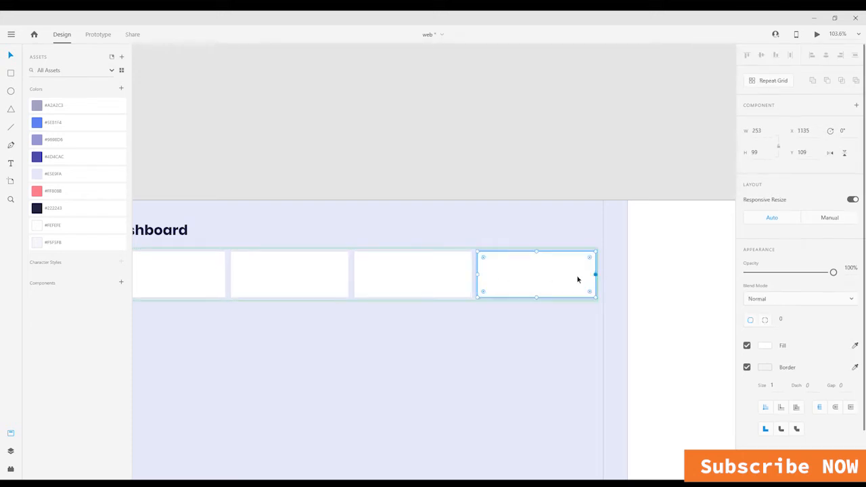
pyautogui.press('Escape')
pyautogui.moveTo(480, 280); pyautogui.dragTo(483, 279)
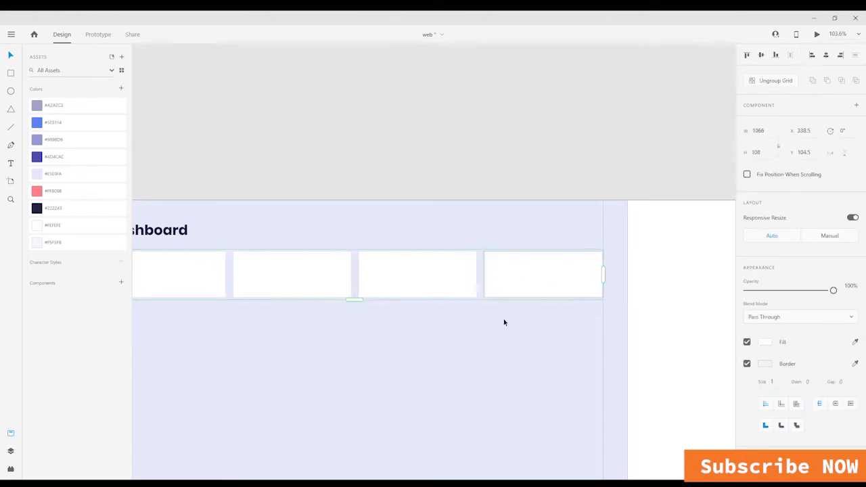
pyautogui.scroll(-3, 504, 321)
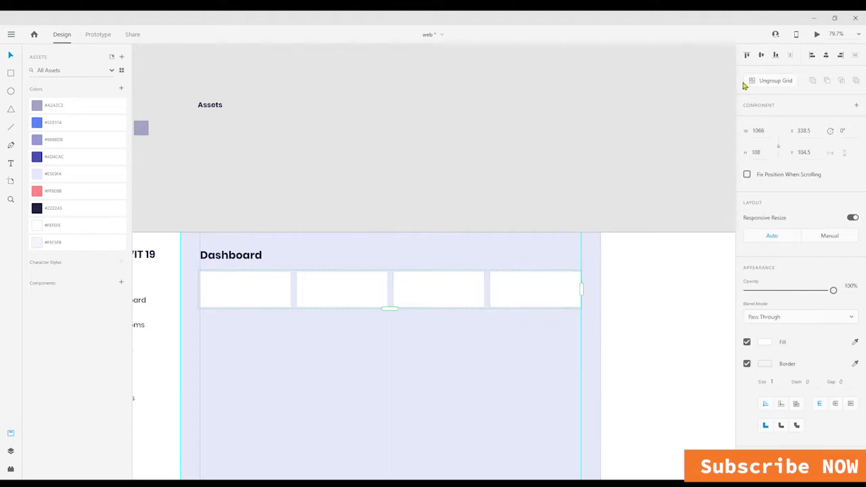
# - Round the corners of the grid's cards to radius 8 and increase their height to about 119
pyautogui.doubleClick(380, 298)
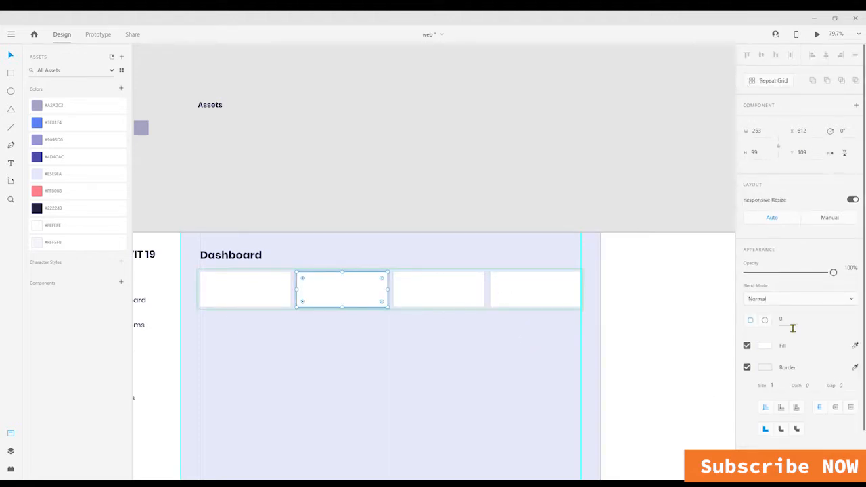
pyautogui.click(620, 209)
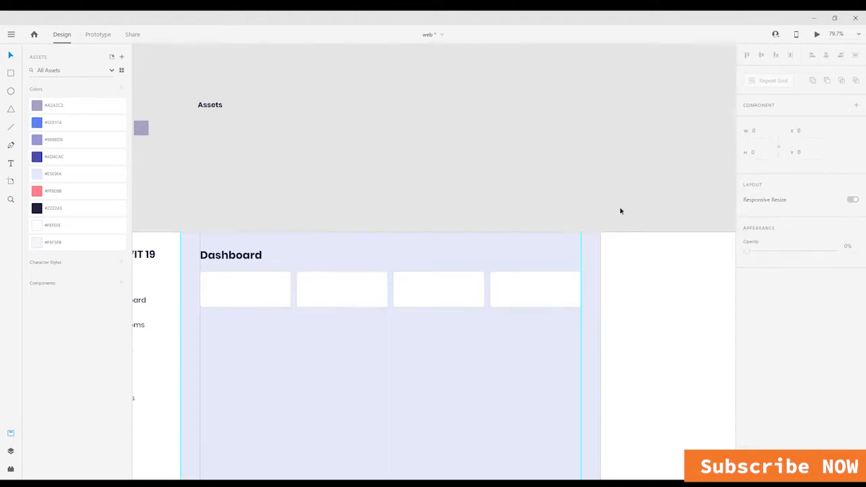
pyautogui.click(436, 301)
pyautogui.doubleClick(414, 294)
pyautogui.moveTo(439, 308); pyautogui.dragTo(443, 317)
pyautogui.click(519, 300)
pyautogui.press('Escape')
pyautogui.moveTo(391, 310); pyautogui.dragTo(392, 318)
pyautogui.click(413, 346)
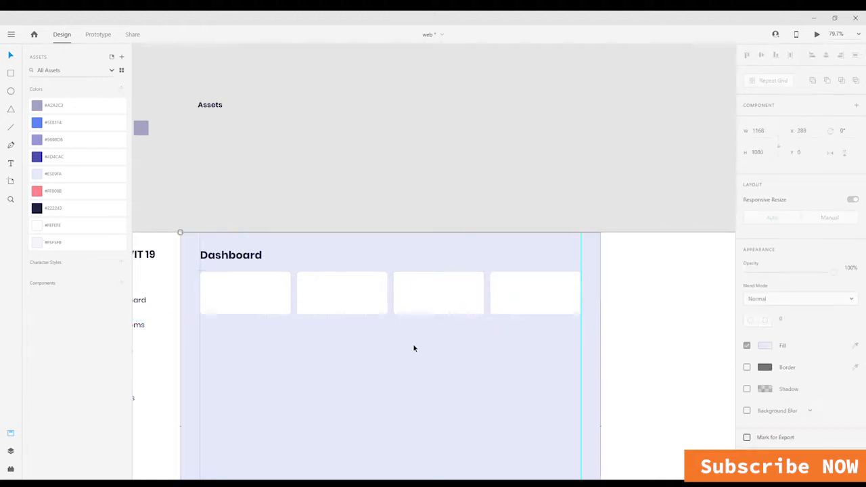
# - Ungroup the repeat grid and move the four cards down together to Y 116
pyautogui.click(498, 297)
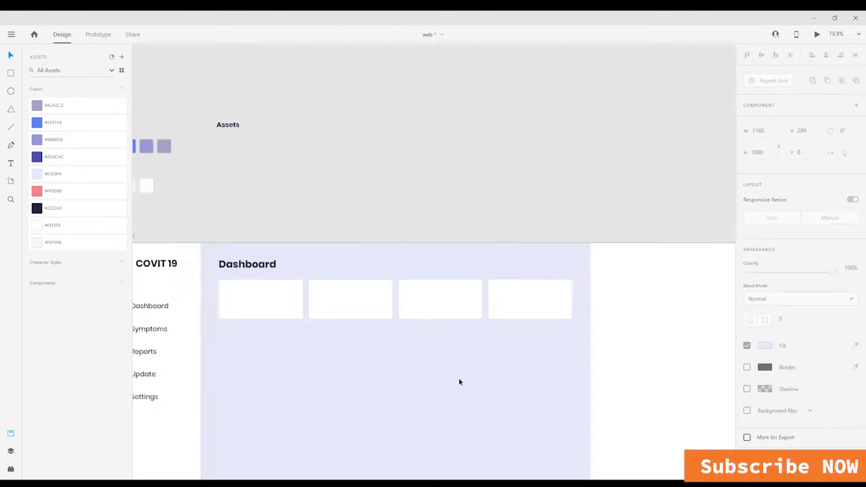
pyautogui.scroll(1, 460, 382)
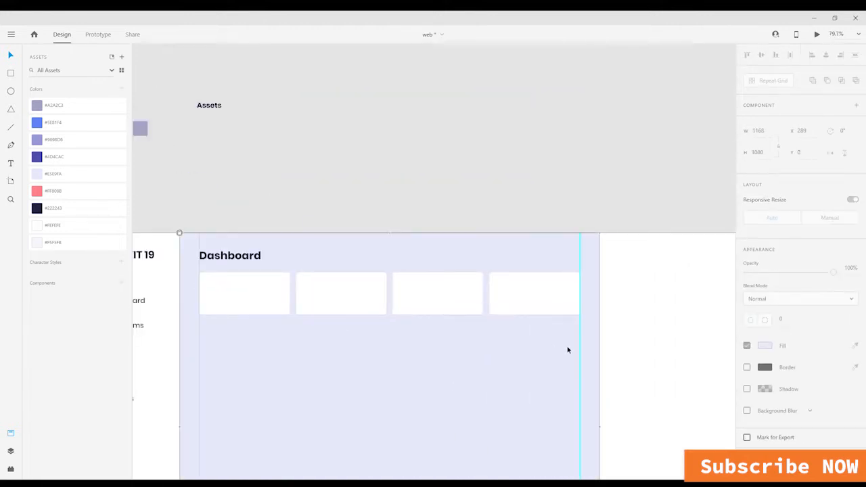
pyautogui.moveTo(618, 344); pyautogui.dragTo(250, 293)
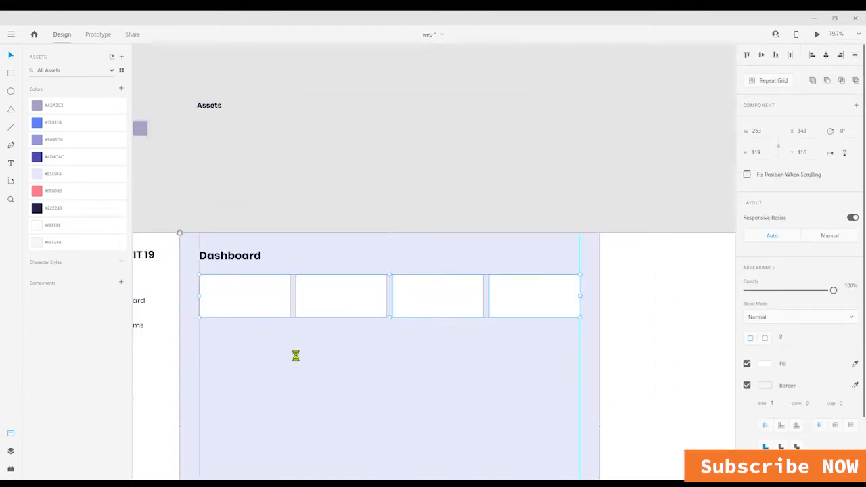
# - Add the text "Total Cases" at the top of the first card
pyautogui.scroll(5, 209, 298)
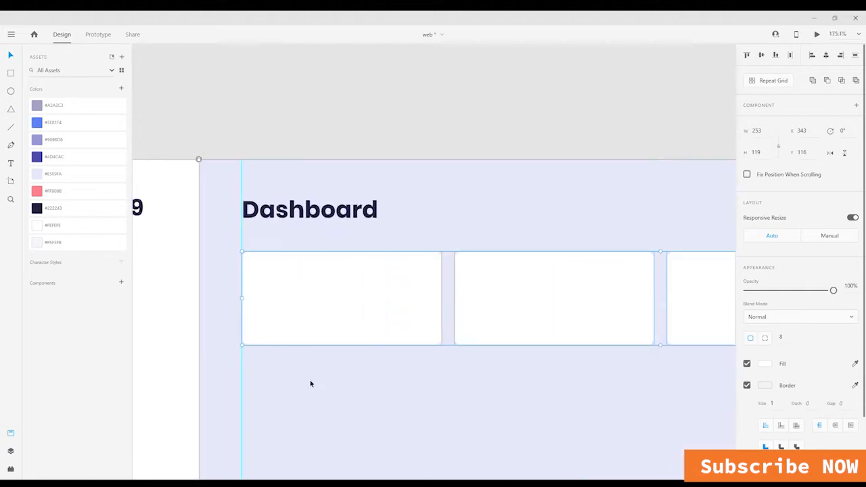
pyautogui.press('t')
pyautogui.click(264, 263)
pyautogui.write('Total Ca')
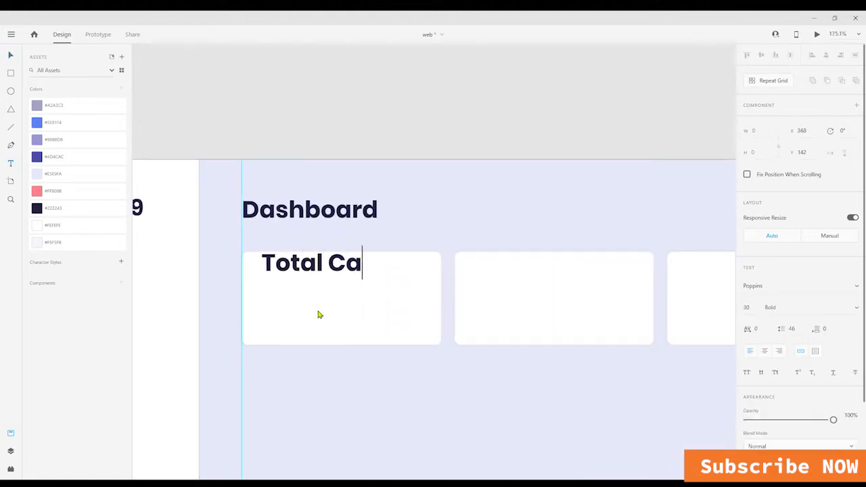
pyautogui.write('ses')
pyautogui.press('Escape')
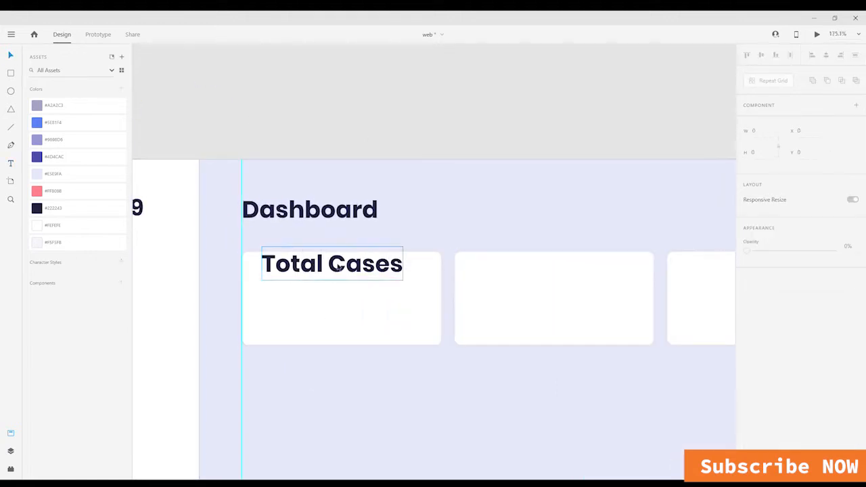
# - Set the Total Cases label to size 14 and place it near the first card's upper-left corner, at about X 356, Y 131
pyautogui.click(756, 313)
pyautogui.write('14')
pyautogui.press('Return')
pyautogui.click(305, 395)
pyautogui.moveTo(276, 282); pyautogui.dragTo(281, 270)
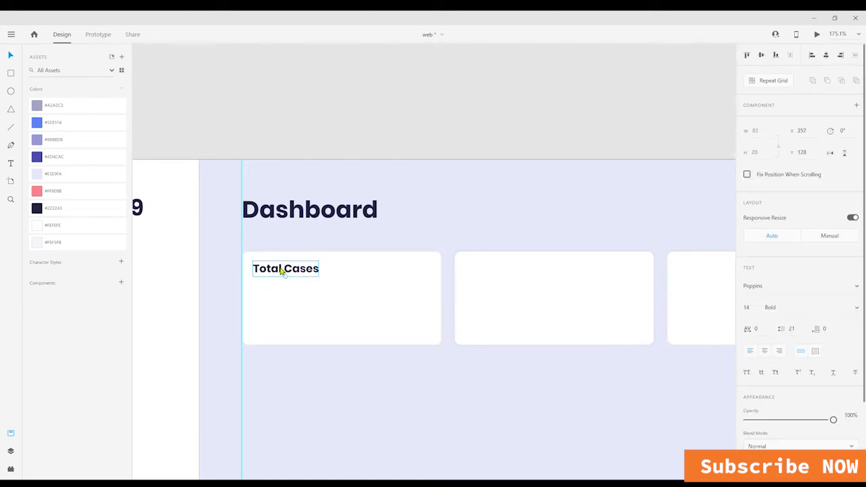
pyautogui.click(303, 381)
pyautogui.scroll(5, 287, 270)
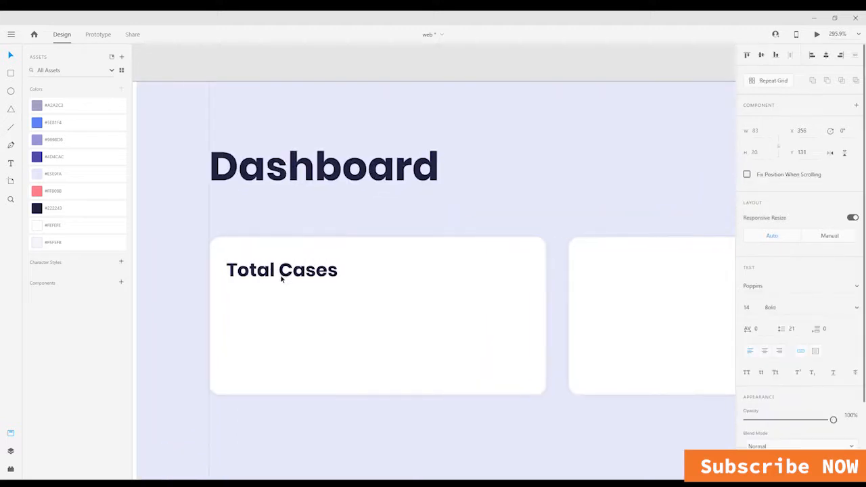
# - Duplicate the Total Cases label directly below itself and change the copy's text to "2,134,886"
pyautogui.moveTo(295, 277); pyautogui.dragTo(302, 332)
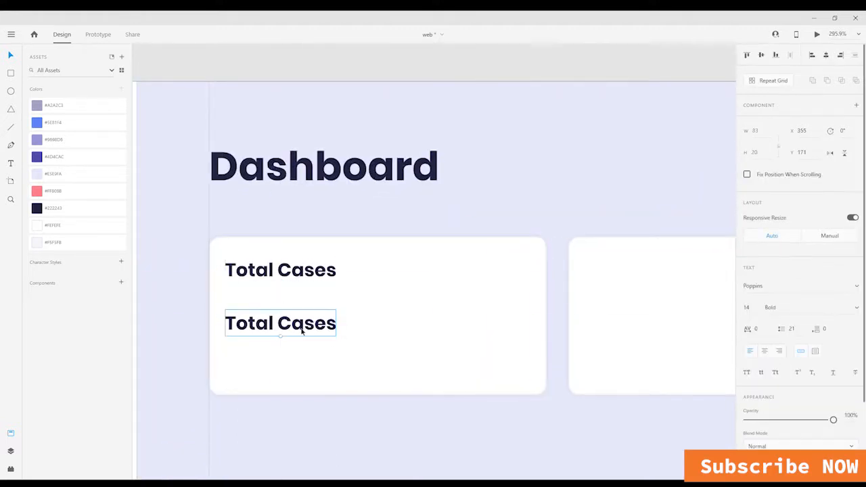
pyautogui.doubleClick(302, 327)
pyautogui.write('21')
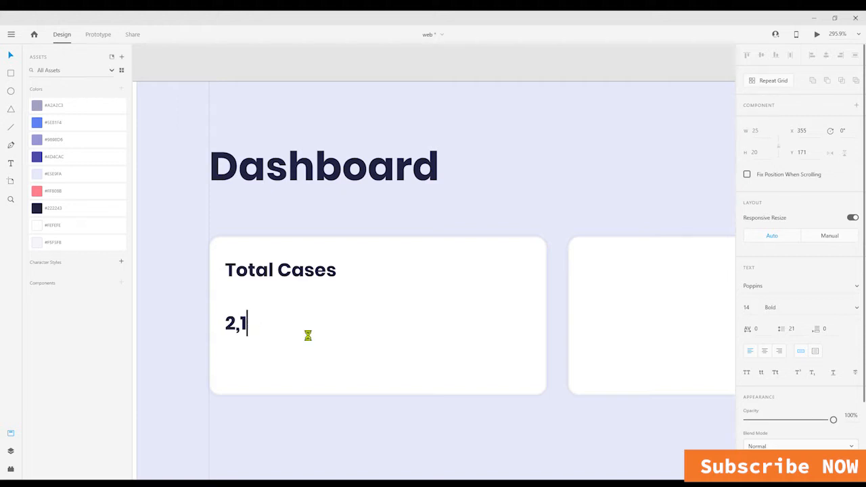
pyautogui.click(275, 330)
pyautogui.write(',886')
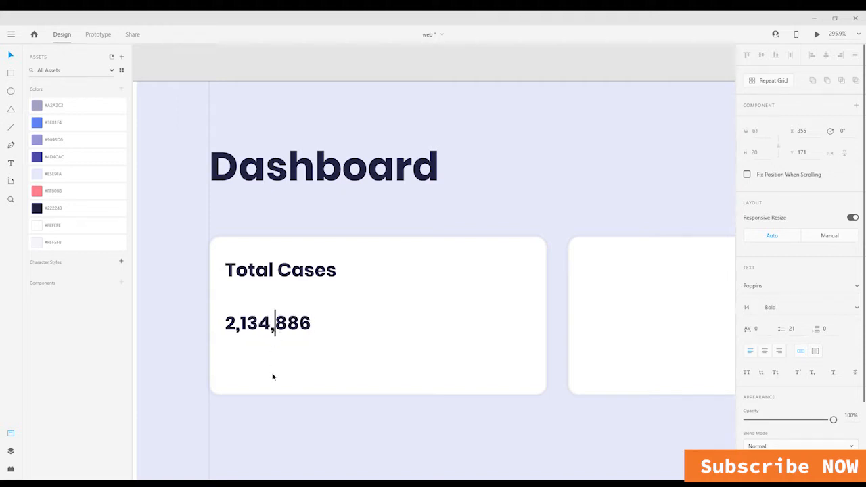
# - Format the 2,134,886 figure in the pink asset colour at size 30, positioned at Y 167 beneath the label
pyautogui.click(11, 62)
pyautogui.click(255, 320)
pyautogui.click(37, 191)
pyautogui.click(303, 307)
pyautogui.click(296, 322)
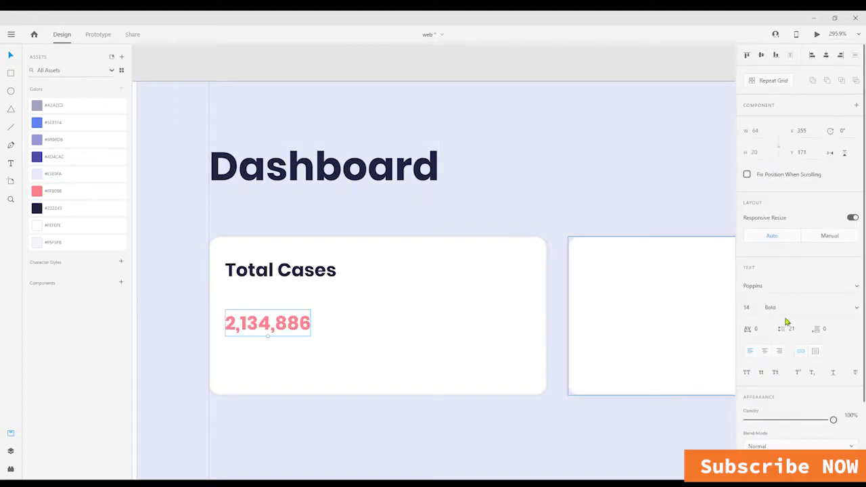
pyautogui.write('30')
pyautogui.press('Return')
pyautogui.moveTo(397, 323); pyautogui.dragTo(398, 340)
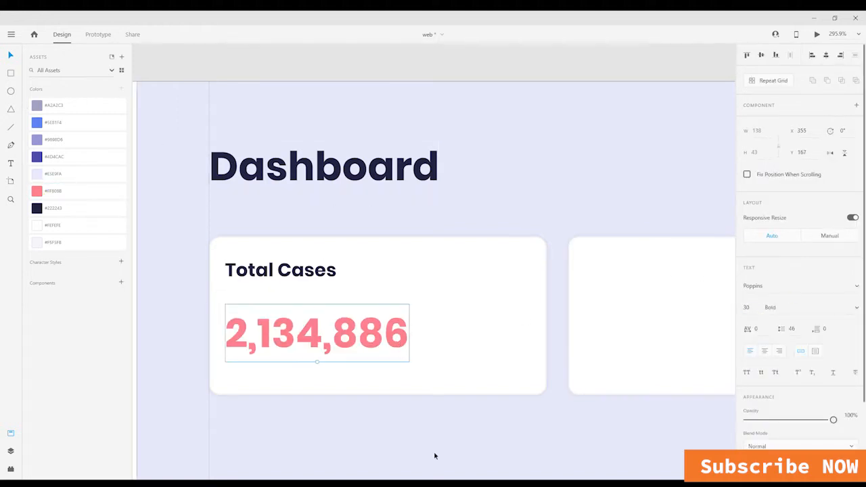
pyautogui.click(435, 456)
# - Change the Total Cases label to Poppins Medium and move the figure below it up to Y 162
pyautogui.click(287, 274)
pyautogui.click(823, 313)
pyautogui.write('Medium')
pyautogui.press('Return')
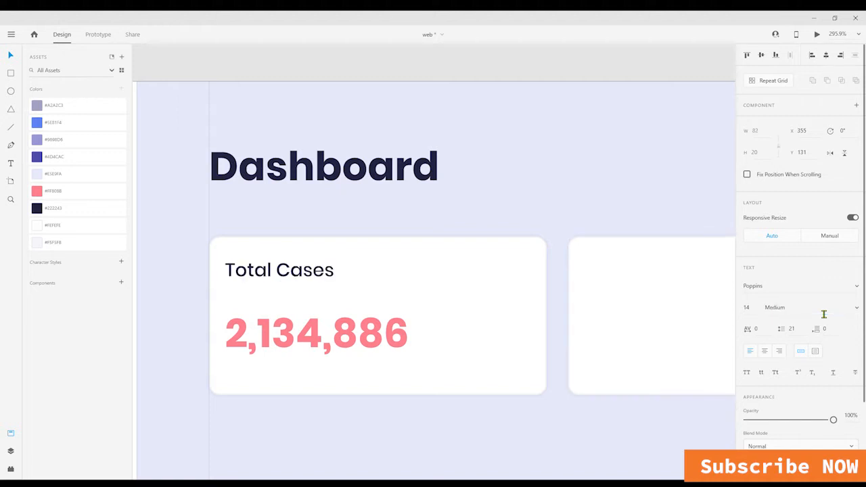
pyautogui.click(311, 225)
pyautogui.moveTo(313, 324); pyautogui.dragTo(313, 317)
pyautogui.click(352, 420)
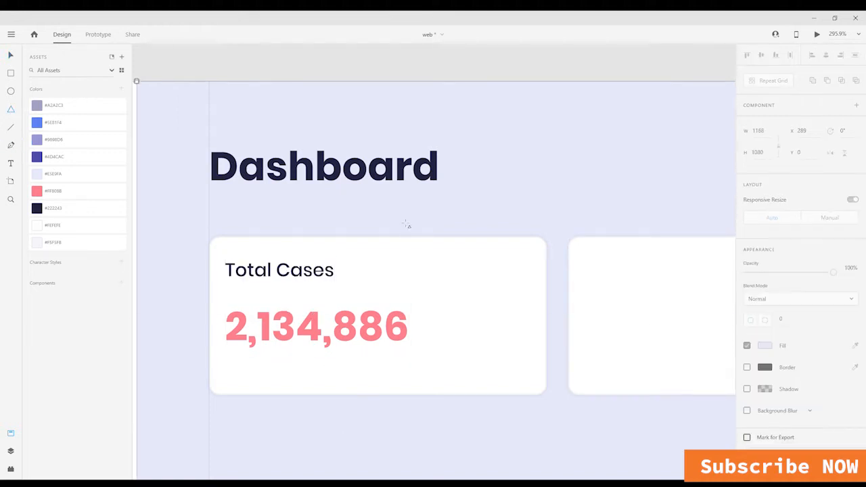
# - Draw a small triangle in the first card's upper-right corner, filled with the pink asset colour and without a border
pyautogui.moveTo(402, 220)
pyautogui.mouseDown()
pyautogui.moveTo(492, 277)
pyautogui.moveTo(520, 276)
pyautogui.moveTo(518, 263)
pyautogui.moveTo(520, 275)
pyautogui.moveTo(530, 266)
pyautogui.mouseUp()
pyautogui.click(46, 197)
pyautogui.click(10, 57)
pyautogui.click(747, 386)
pyautogui.click(523, 296)
pyautogui.scroll(3, 526, 281)
pyautogui.scroll(-4, 524, 282)
pyautogui.click(453, 391)
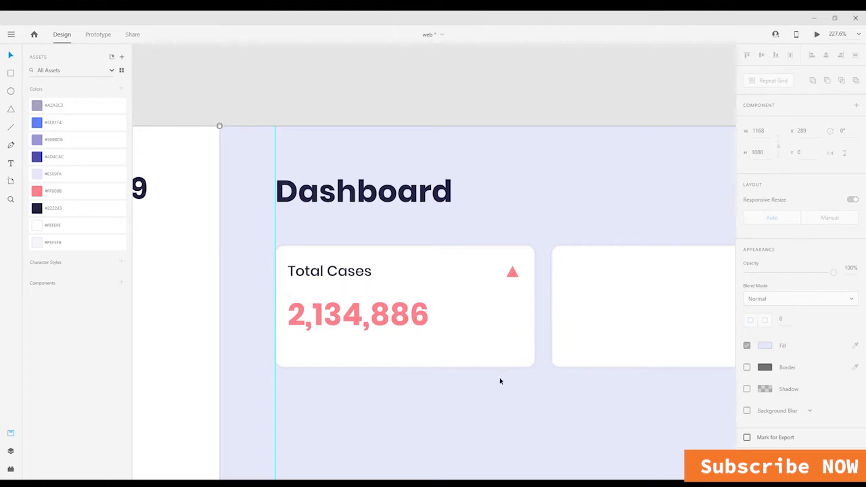
# - Recolour the 2,134,886 figure with the bright blue asset colour
pyautogui.scroll(2, 501, 338)
pyautogui.click(392, 359)
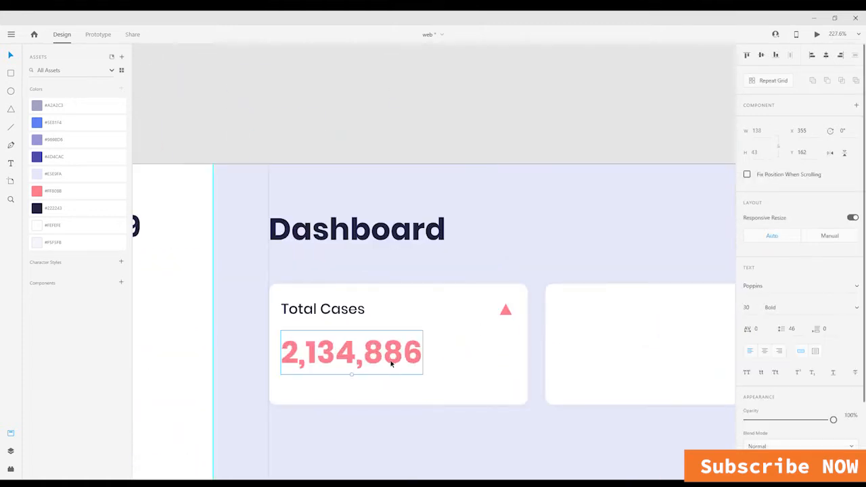
pyautogui.click(40, 124)
pyautogui.click(504, 235)
pyautogui.scroll(3, 504, 237)
pyautogui.scroll(-4, 541, 363)
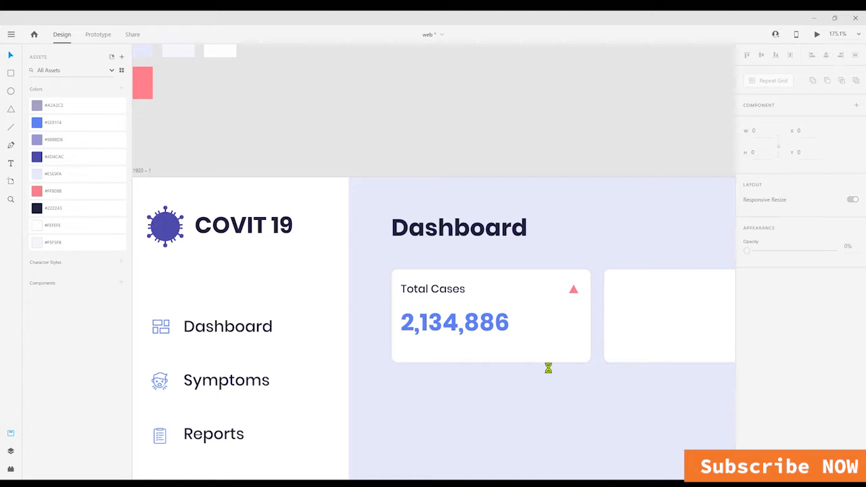
pyautogui.scroll(-3, 561, 345)
pyautogui.scroll(5, 514, 338)
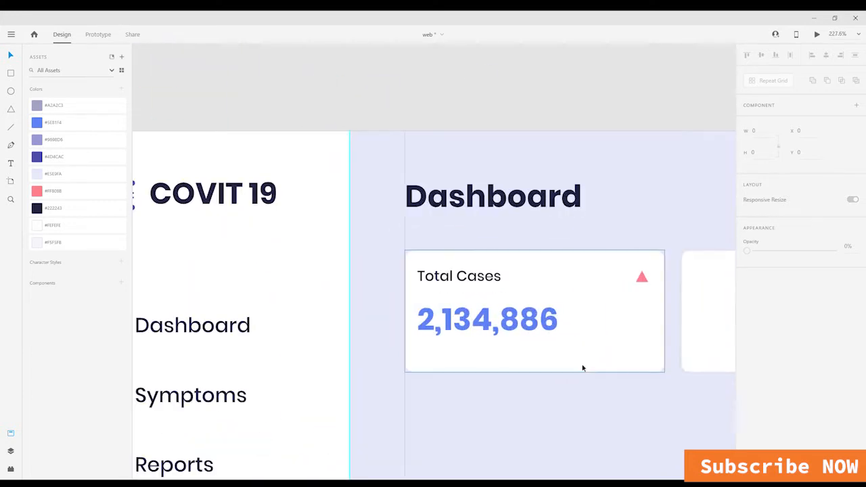
pyautogui.click(519, 332)
pyautogui.moveTo(642, 277); pyautogui.dragTo(570, 324)
pyautogui.scroll(-6, 585, 389)
pyautogui.hotkey('ctrl', 'z')
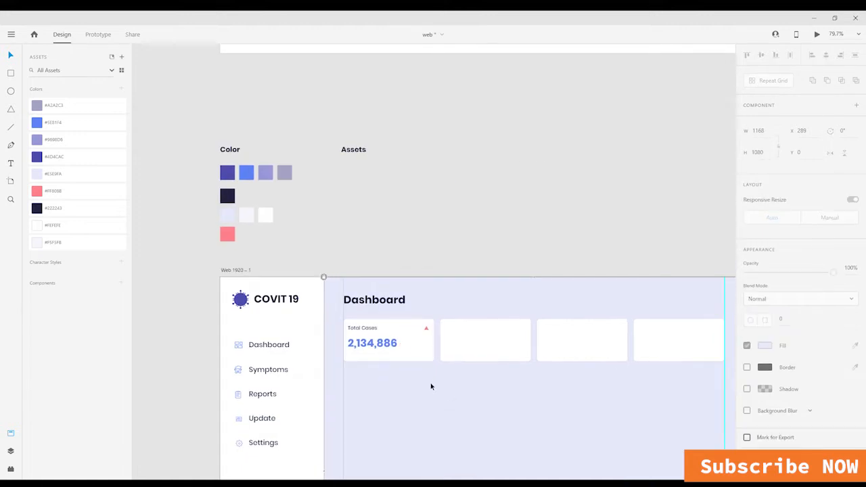
# - Reduce the height of all four white statistic cards to just under 108, keeping their upper edges in place
pyautogui.moveTo(427, 366); pyautogui.dragTo(647, 360)
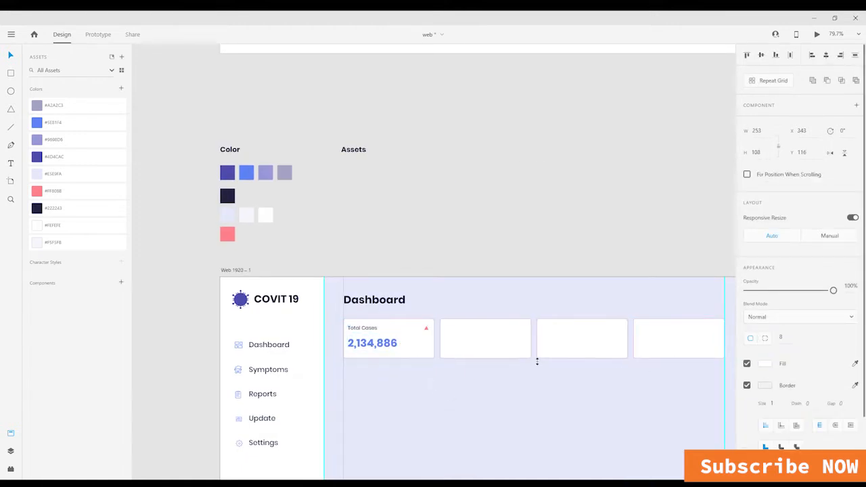
pyautogui.click(548, 410)
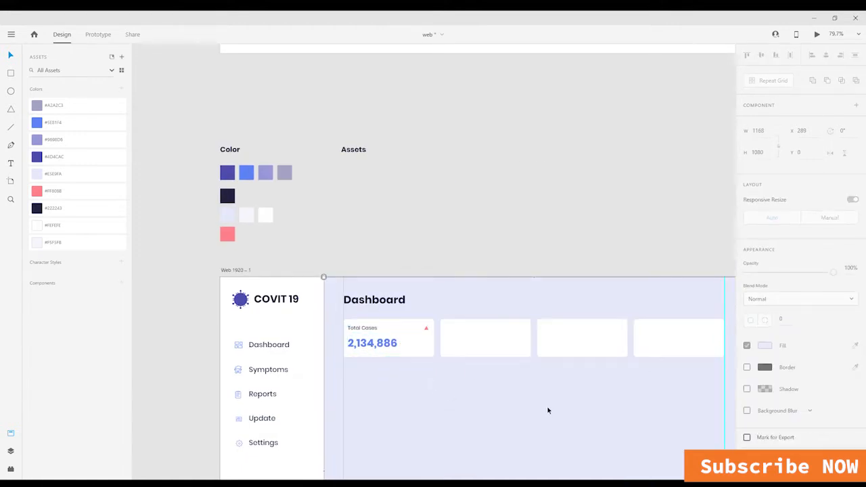
# - Copy the Total Cases label, its figure and the pink triangle together into the other three statistic cards
pyautogui.scroll(3, 366, 344)
pyautogui.click(468, 317)
pyautogui.keyDown('shift'); pyautogui.click(399, 342); pyautogui.keyUp('shift')
pyautogui.keyDown('shift'); pyautogui.click(373, 315); pyautogui.keyUp('shift')
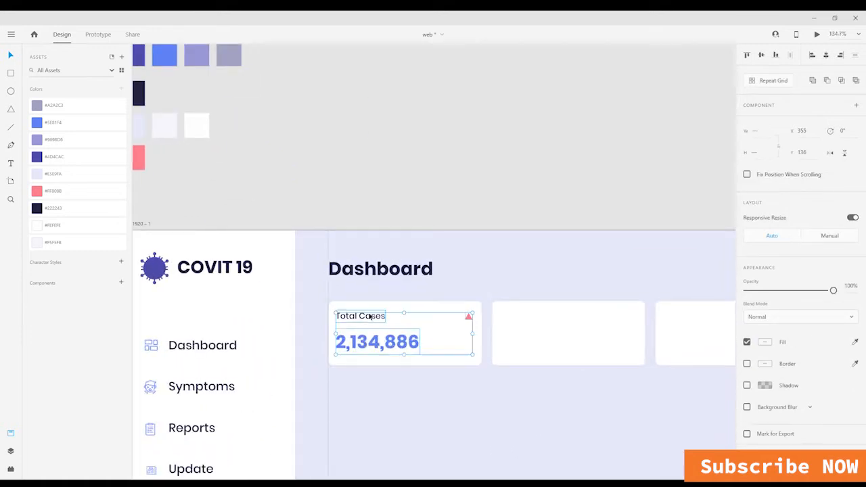
pyautogui.moveTo(373, 343); pyautogui.dragTo(552, 349)
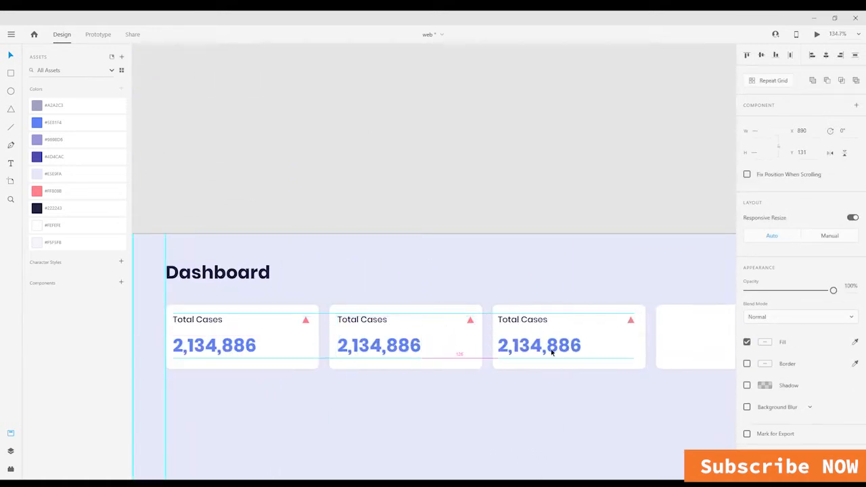
pyautogui.moveTo(536, 381); pyautogui.dragTo(372, 383)
pyautogui.moveTo(392, 348); pyautogui.dragTo(553, 349)
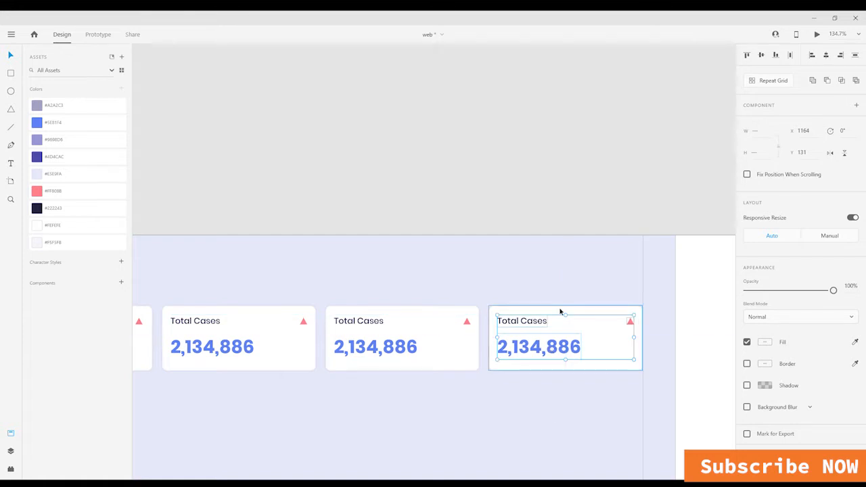
pyautogui.click(314, 207)
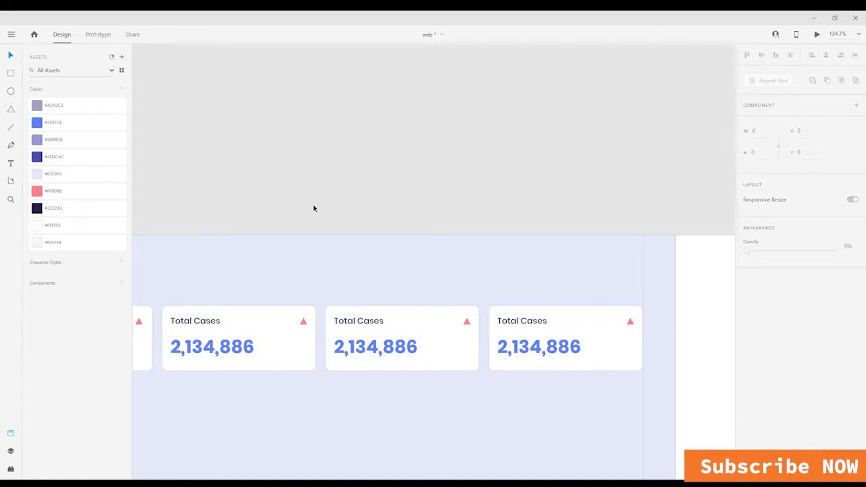
# - Change the second card's label to Active Cases
pyautogui.moveTo(302, 226); pyautogui.dragTo(582, 187)
pyautogui.doubleClick(481, 282)
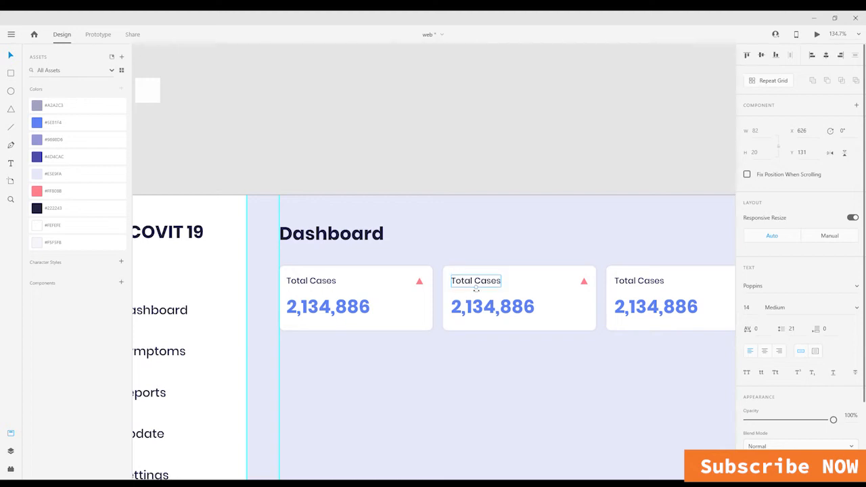
pyautogui.hotkey('ctrl', 'a')
pyautogui.write('Ac')
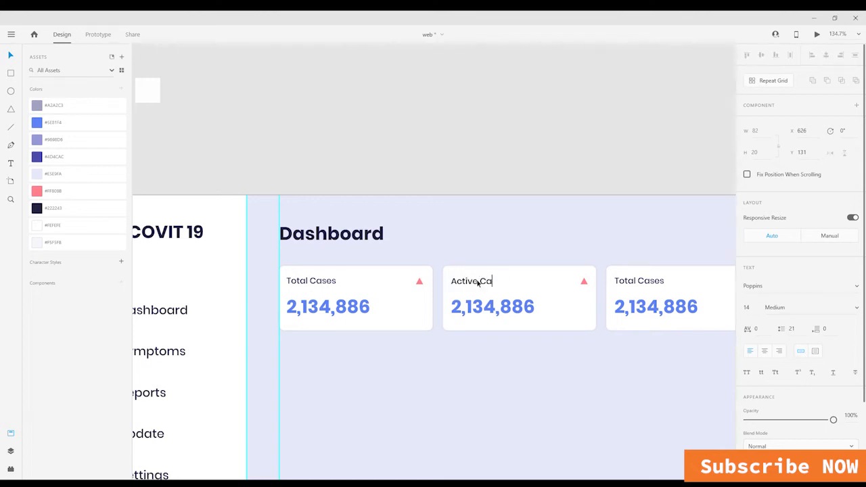
pyautogui.write('tive Cases')
pyautogui.press('Escape')
# - Replace the figure in the Active Cases card with 1,459,542
pyautogui.moveTo(511, 355); pyautogui.dragTo(389, 355)
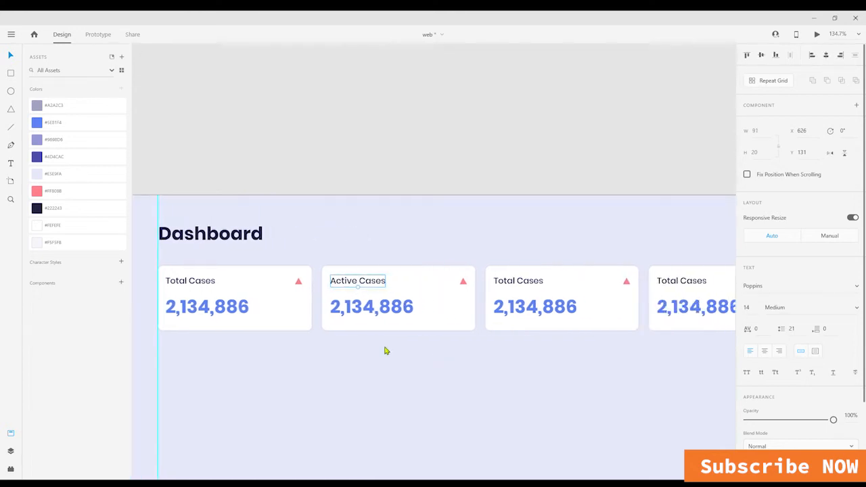
pyautogui.doubleClick(357, 309)
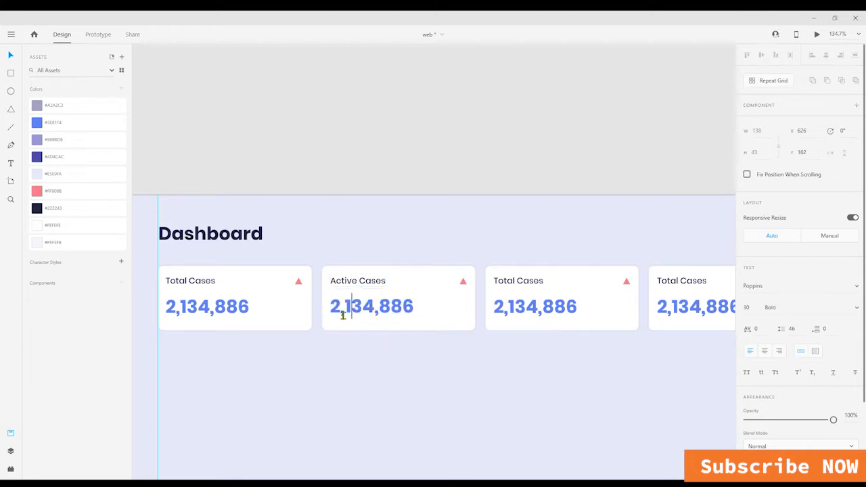
pyautogui.moveTo(343, 315); pyautogui.dragTo(493, 315)
pyautogui.write('14')
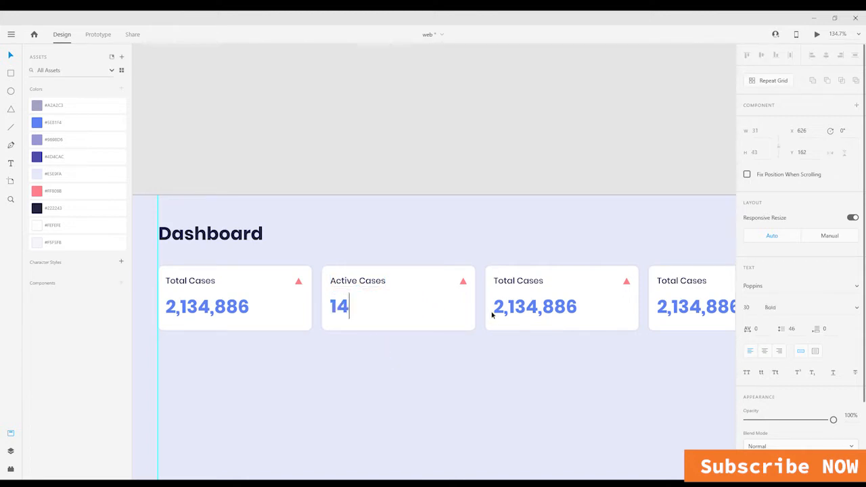
pyautogui.write('m')
pyautogui.press('BackSpace')
pyautogui.write(',45910')
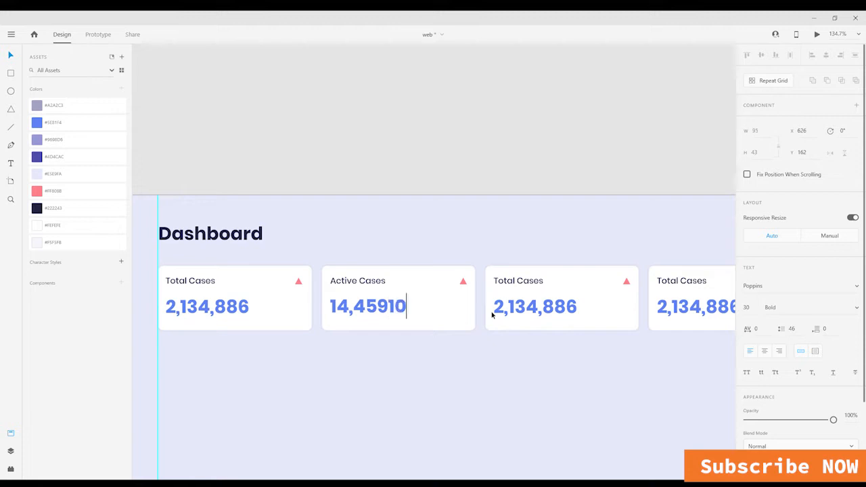
pyautogui.press('BackSpace')
pyautogui.press('BackSpace')
pyautogui.press('BackSpace')
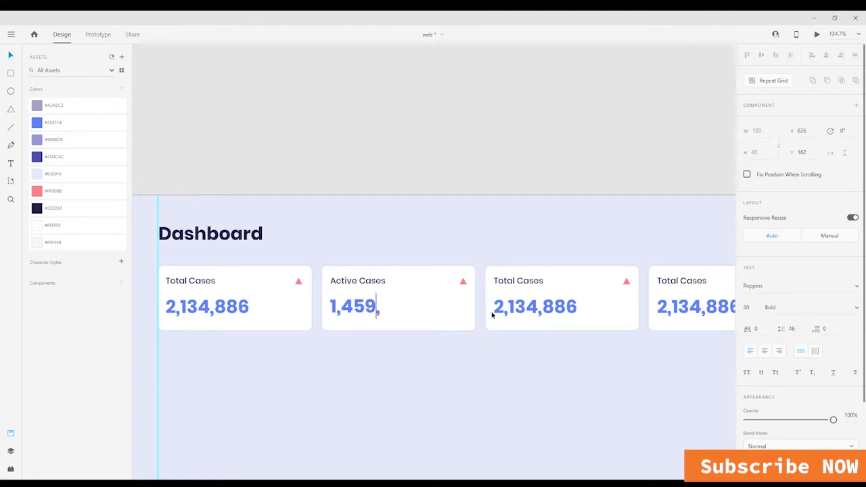
pyautogui.write('542')
pyautogui.press('Escape')
# - Change the third card's label to Total Recovered
pyautogui.hscroll(3, 468, 307)
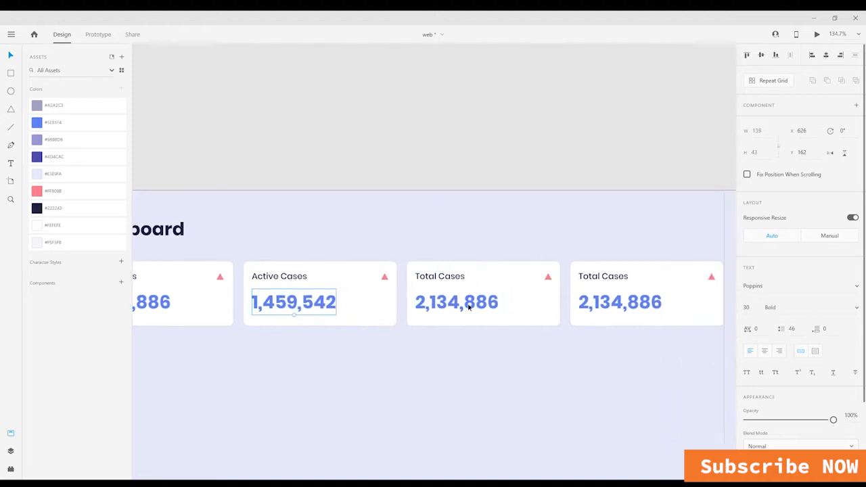
pyautogui.doubleClick(441, 280)
pyautogui.write('Recovered')
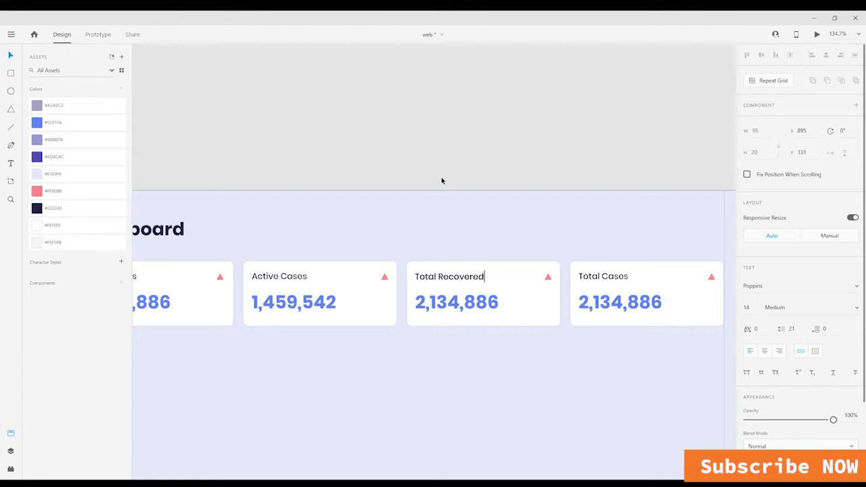
# - Replace the figure in the Total Recovered card with 612,156
pyautogui.click(454, 305)
pyautogui.doubleClick(452, 308)
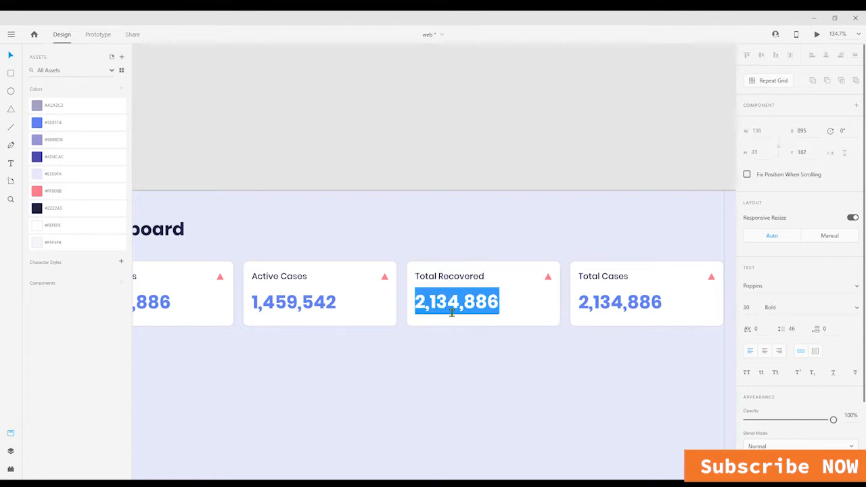
pyautogui.write('612,1564')
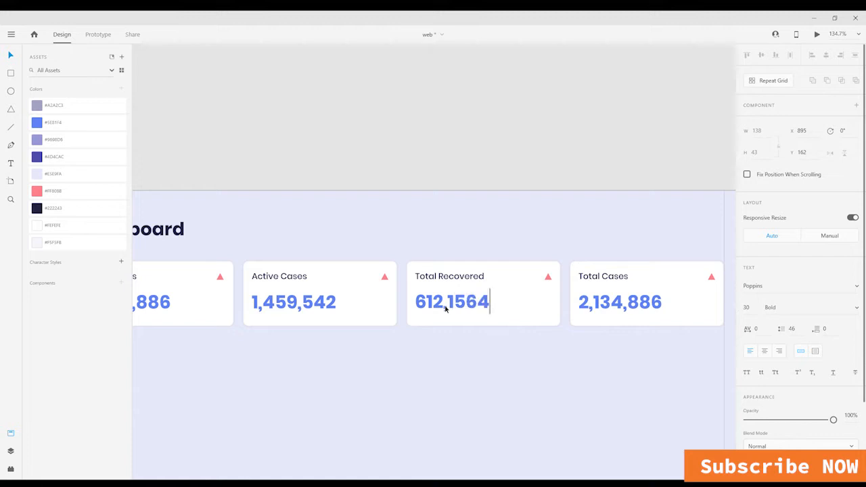
pyautogui.press('BackSpace')
pyautogui.press('Escape')
# - Change the fourth card's label to Total Deaths
pyautogui.moveTo(556, 299); pyautogui.dragTo(348, 268)
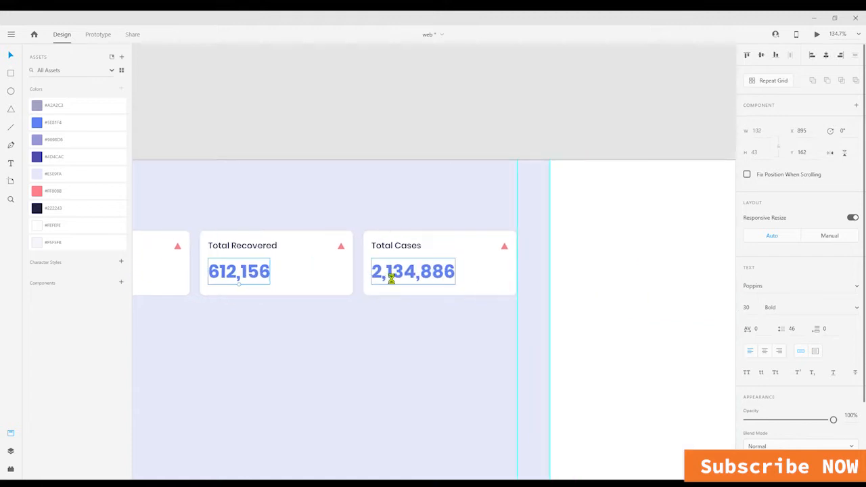
pyautogui.click(411, 246)
pyautogui.doubleClick(411, 247)
pyautogui.write('Death')
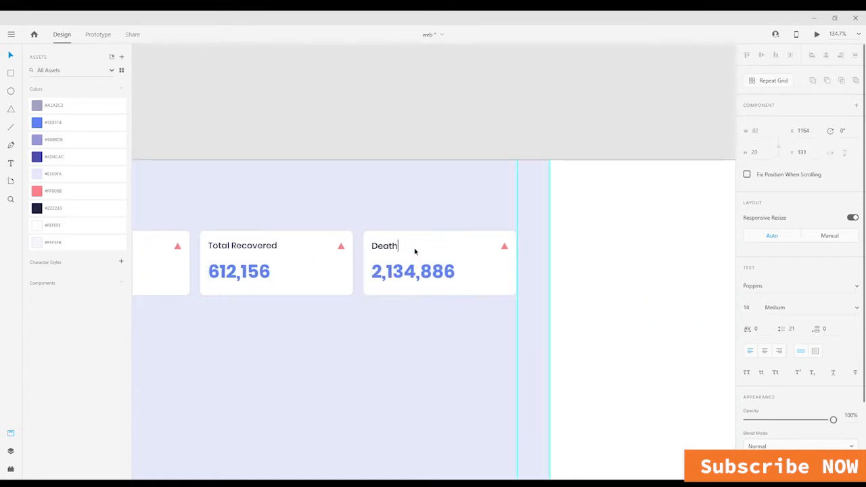
pyautogui.write('Total')
# - Replace the figure in the Total Deaths card with 54,246
pyautogui.doubleClick(412, 271)
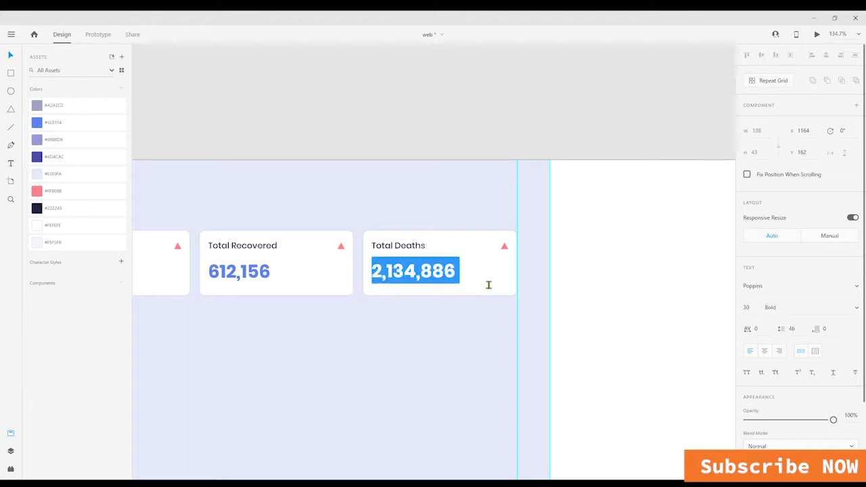
pyautogui.write('54,2468')
pyautogui.press('BackSpace')
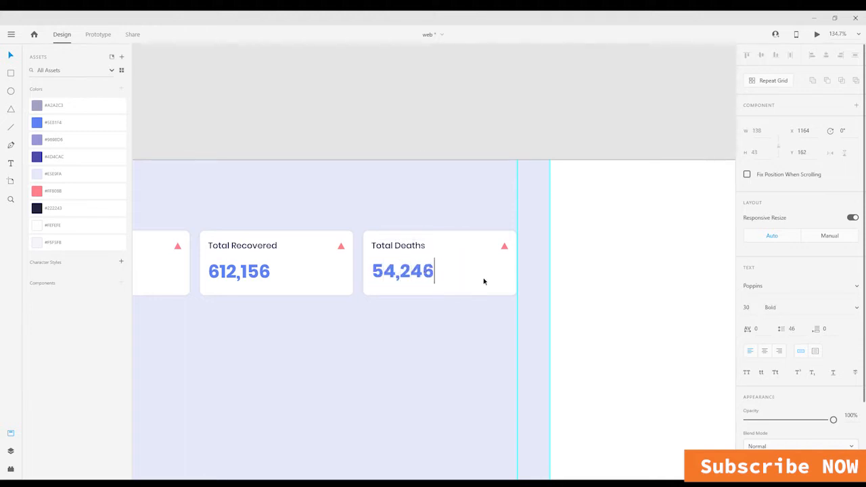
pyautogui.click(403, 120)
# - Recolour the Total Cases figure with the pink asset colour
pyautogui.scroll(-4, 414, 230)
pyautogui.click(389, 261)
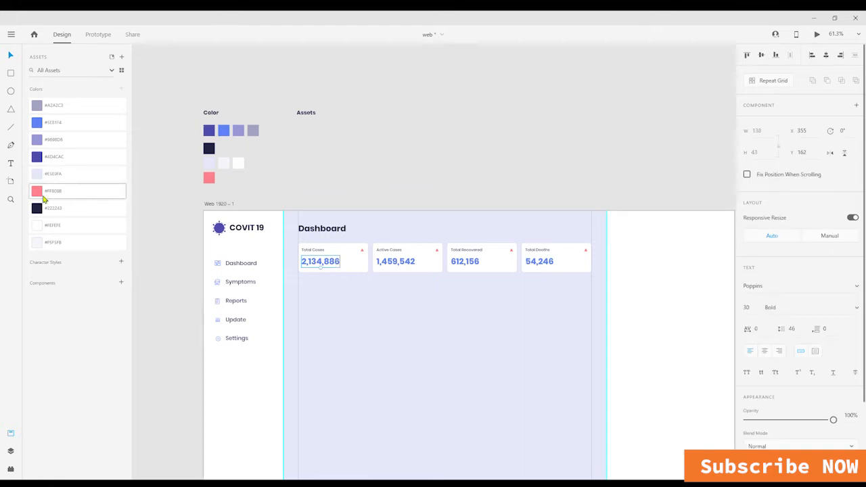
# - Fill the Active Cases figure with a fresh light green and save that green as a colour asset
pyautogui.scroll(3, 383, 264)
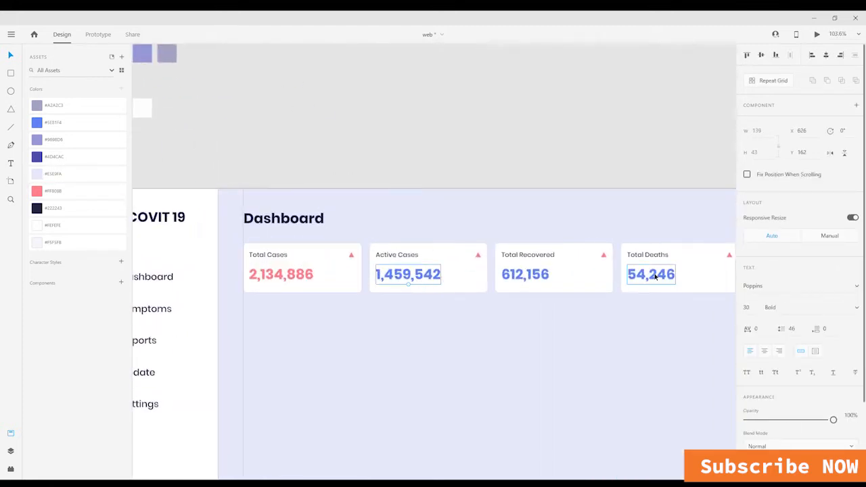
pyautogui.scroll(-2, 775, 408)
pyautogui.click(764, 385)
pyautogui.click(718, 381)
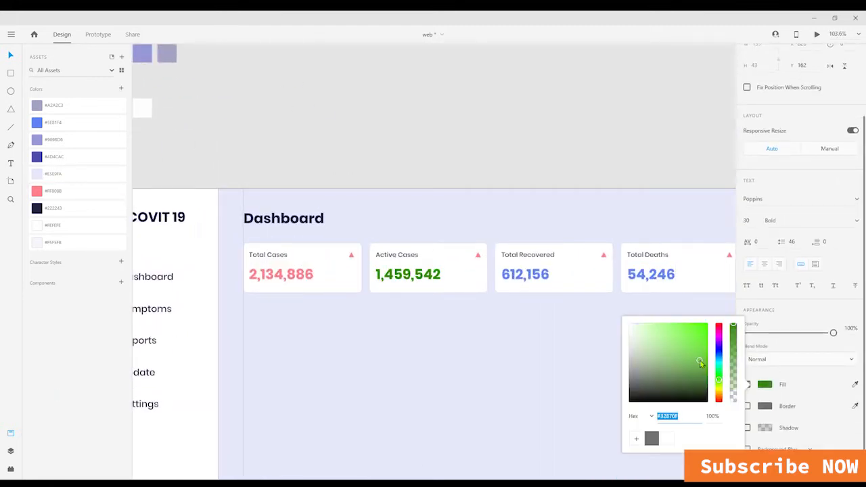
pyautogui.moveTo(700, 355); pyautogui.dragTo(675, 341)
pyautogui.click(121, 91)
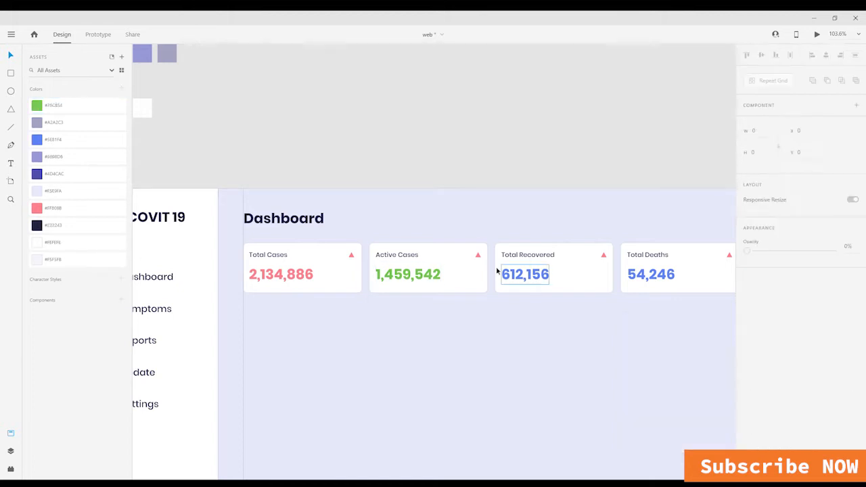
# - Recolour the card figures with asset colours: green for Total Recovered, bright blue for Active Cases and pink for Total Deaths
pyautogui.click(534, 279)
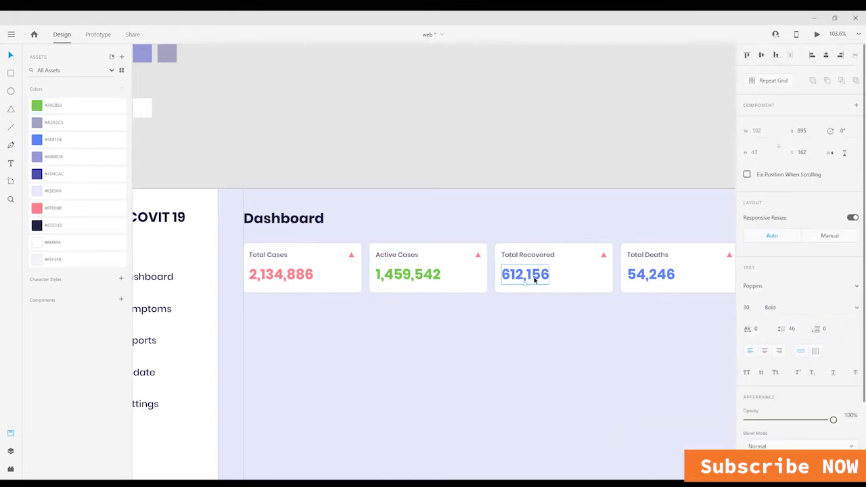
pyautogui.click(48, 104)
pyautogui.click(408, 274)
pyautogui.click(54, 139)
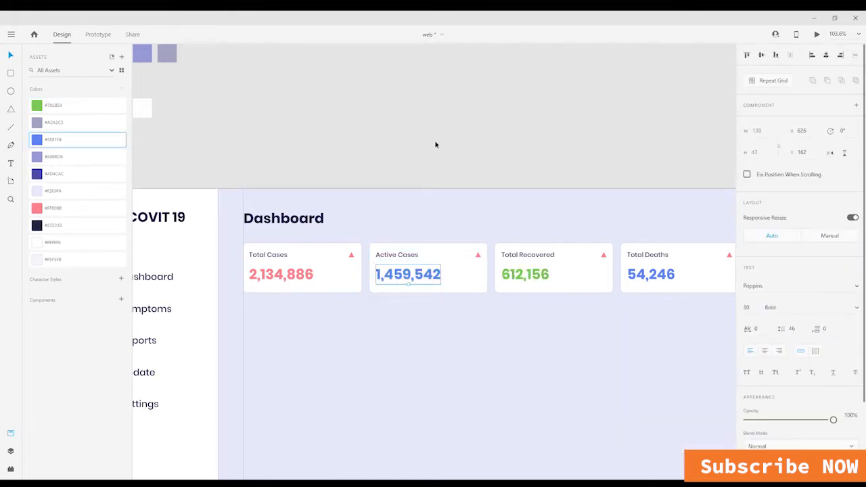
pyautogui.click(650, 274)
pyautogui.click(54, 207)
pyautogui.click(485, 182)
# - Recolour the Active Cases triangle with the bright blue asset colour and the Total Recovered triangle with the green one
pyautogui.scroll(-3, 501, 172)
pyautogui.scroll(2, 359, 245)
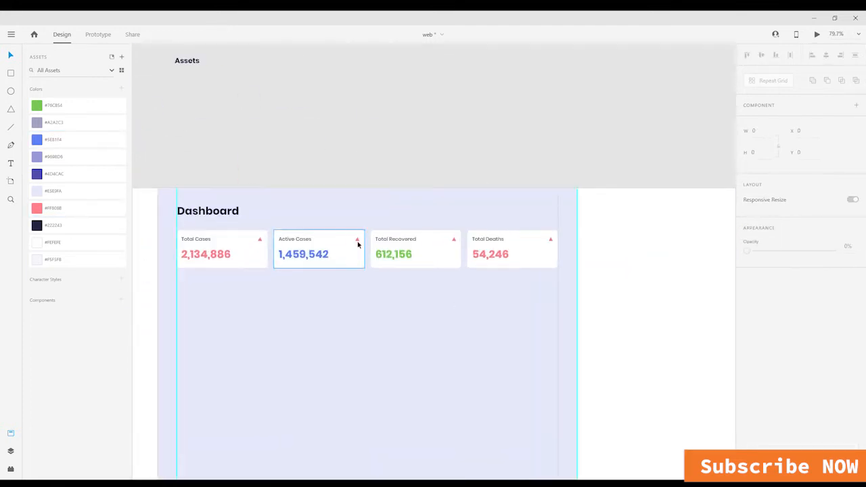
pyautogui.click(357, 241)
pyautogui.scroll(5, 330, 246)
pyautogui.click(54, 139)
pyautogui.hscroll(3, 672, 198)
pyautogui.click(672, 196)
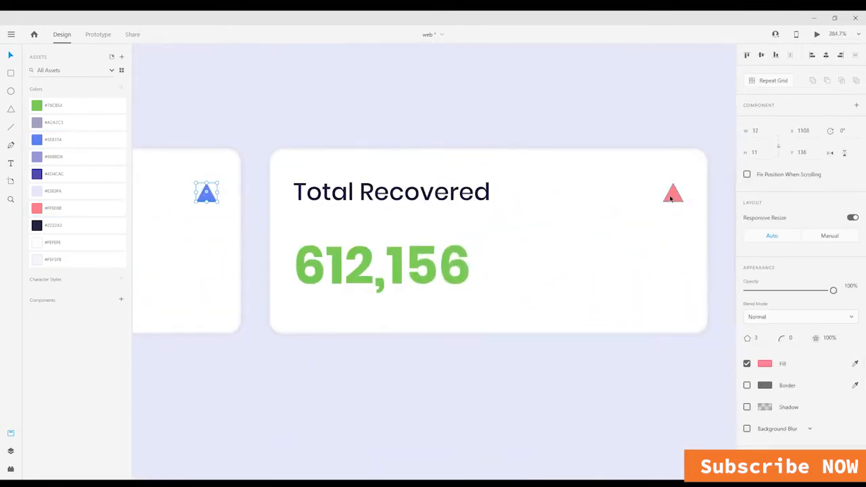
pyautogui.click(36, 105)
pyautogui.scroll(-4, 562, 170)
pyautogui.hscroll(3, 621, 196)
pyautogui.click(615, 182)
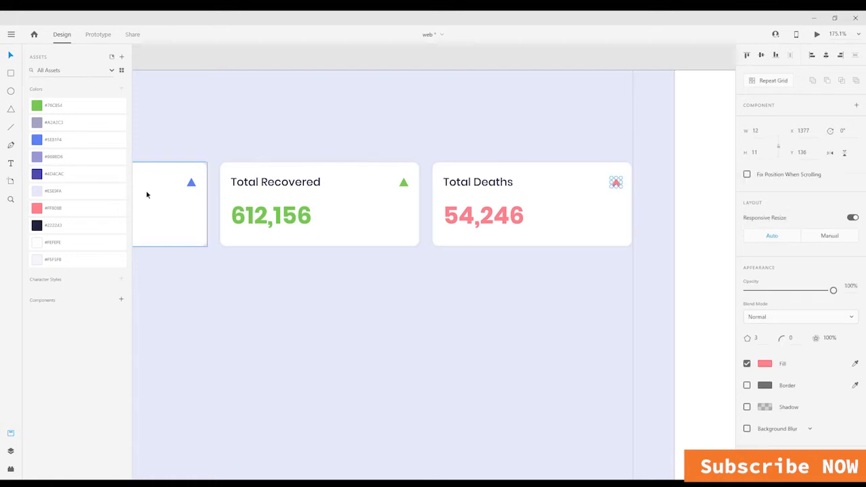
pyautogui.click(257, 128)
pyautogui.scroll(-5, 409, 202)
pyautogui.scroll(3, 395, 223)
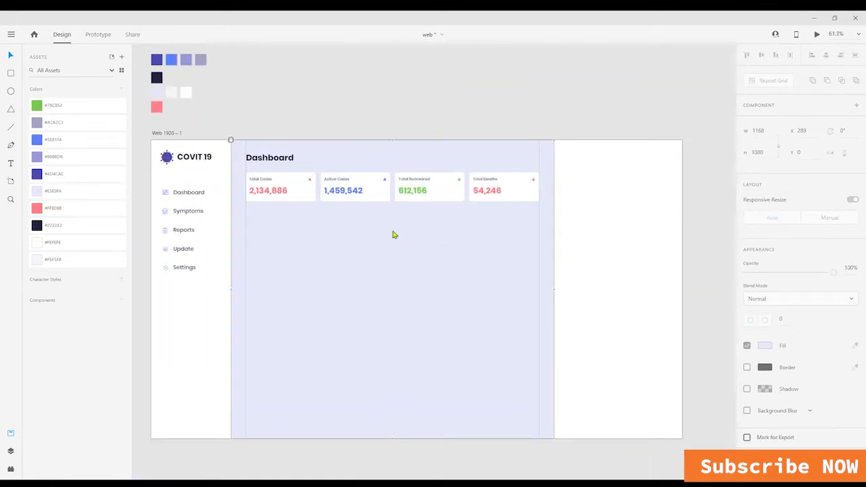
pyautogui.click(587, 226)
pyautogui.scroll(-3, 477, 220)
pyautogui.scroll(3, 435, 223)
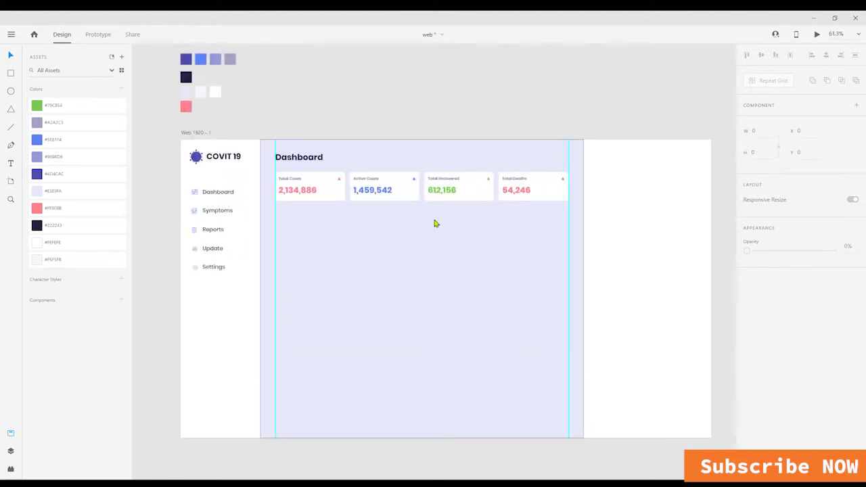
# - Copy the Dashboard heading to the right end of its row above the Total Deaths card, right-aligned at text size 14
pyautogui.moveTo(299, 157); pyautogui.dragTo(543, 157)
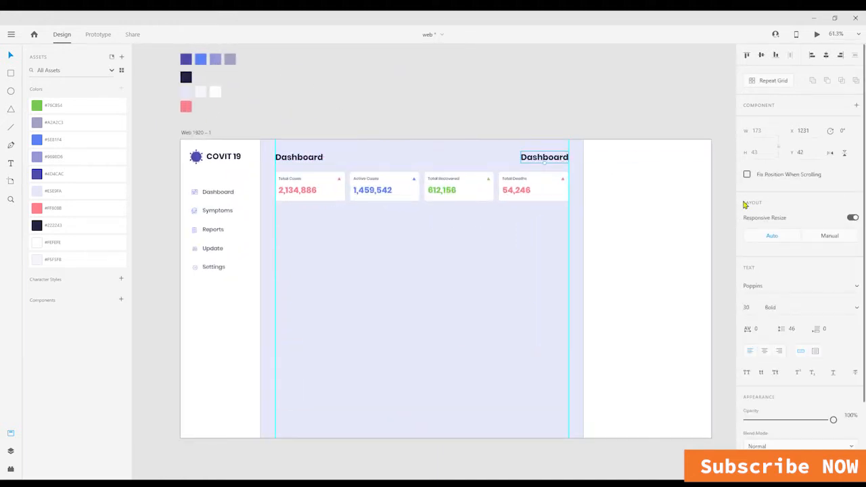
pyautogui.click(779, 351)
pyautogui.click(760, 312)
pyautogui.write('14')
pyautogui.press('Return')
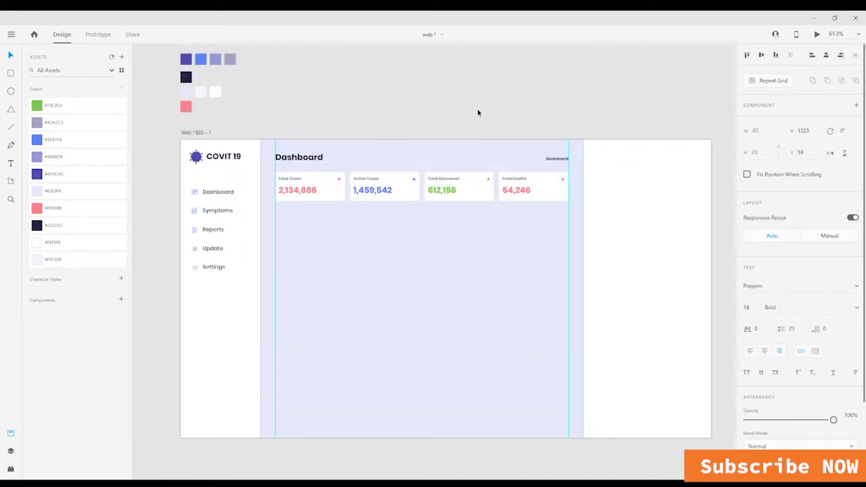
# - Set the copied heading above the Total Deaths card to Regular weight and change its text to "29, March 2020"
pyautogui.click(788, 311)
pyautogui.write('Regular')
pyautogui.press('Return')
pyautogui.scroll(5, 563, 161)
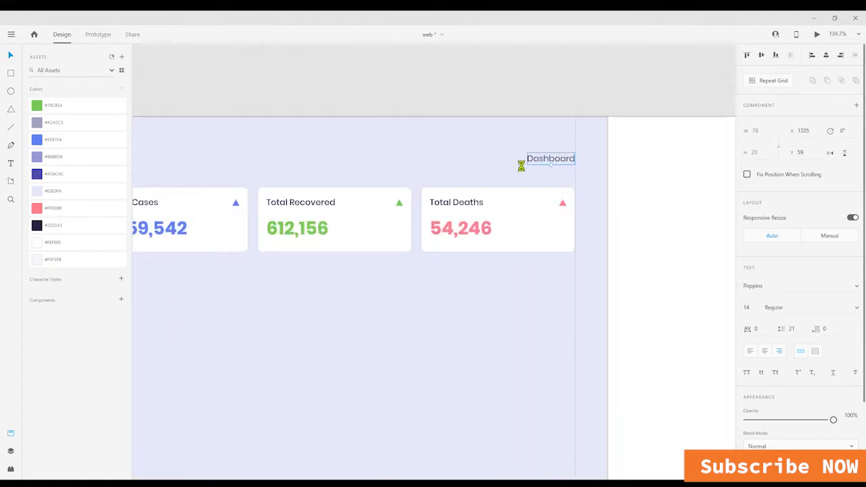
pyautogui.doubleClick(549, 165)
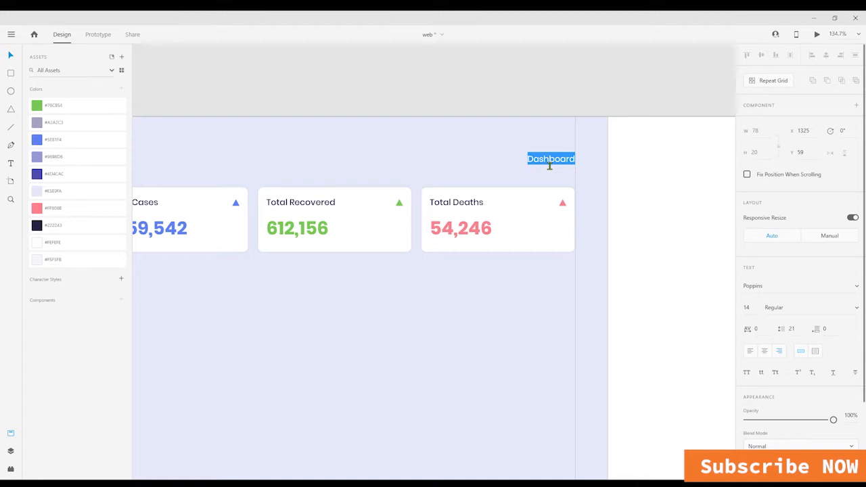
pyautogui.write('March')
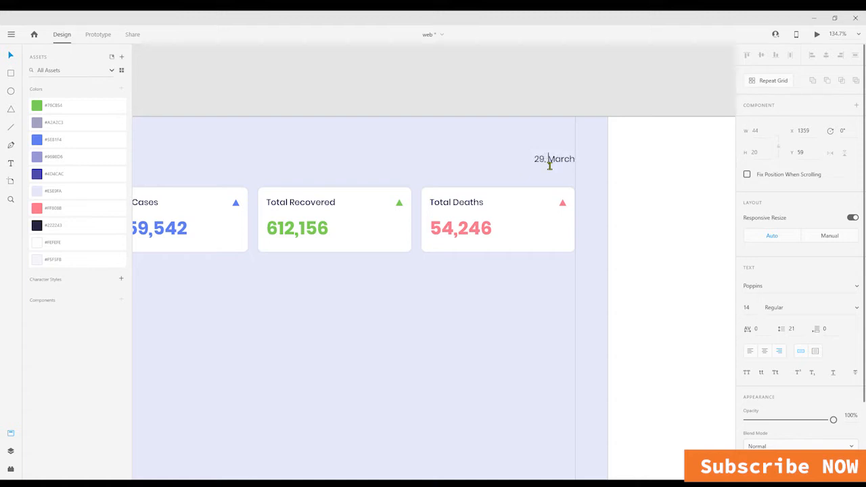
pyautogui.write(' 2020')
pyautogui.press('Escape')
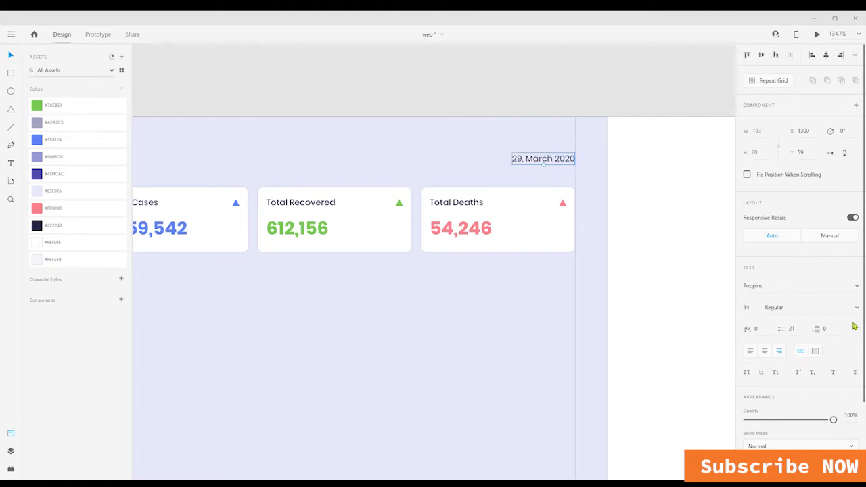
# - Extend the date text with the weekday so it reads "29, March 2020, Sunday"
pyautogui.press('Return')
pyautogui.press('Right')
pyautogui.write(', Sunad')
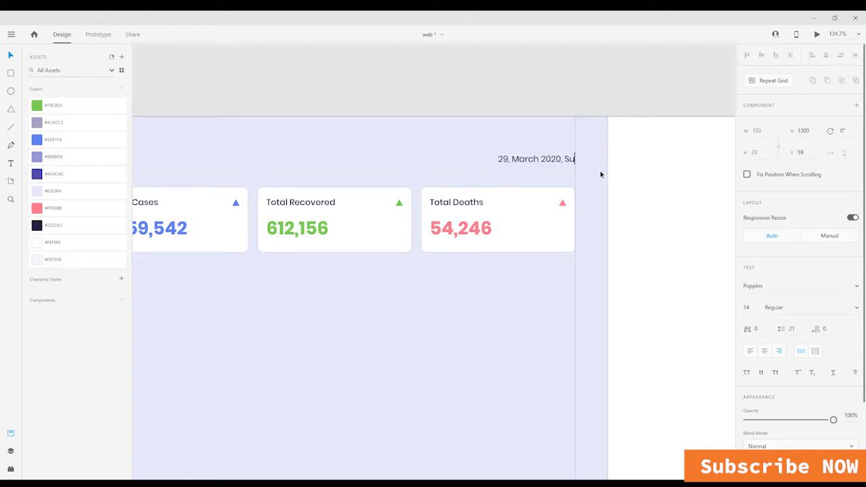
pyautogui.press('BackSpace')
pyautogui.press('BackSpace')
pyautogui.write('day')
pyautogui.press('Escape')
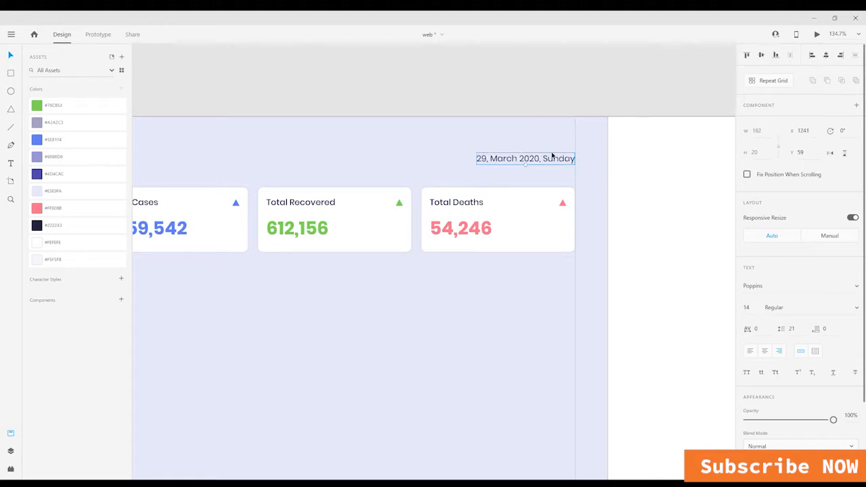
# - Look up "search" in the Icons 4 Design plugin and insert the ios-search icon
pyautogui.moveTo(561, 158); pyautogui.dragTo(528, 163)
pyautogui.hotkey('ctrl', 'z')
pyautogui.click(11, 469)
pyautogui.doubleClick(66, 108)
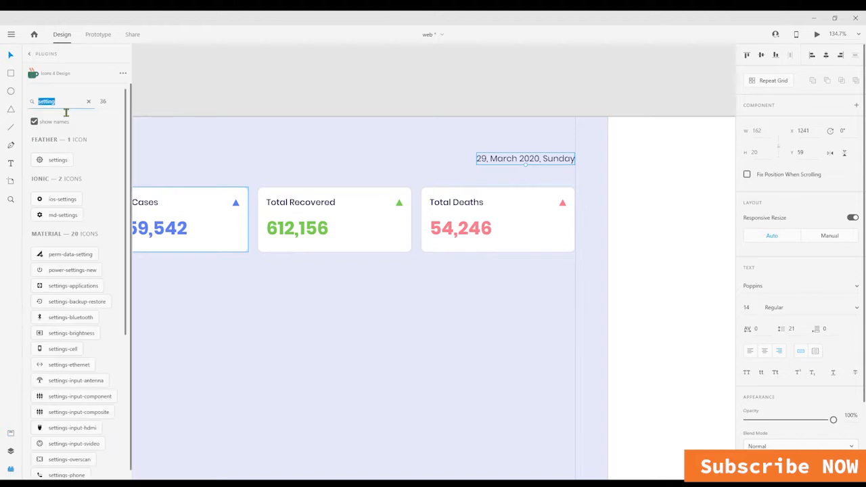
pyautogui.write('search')
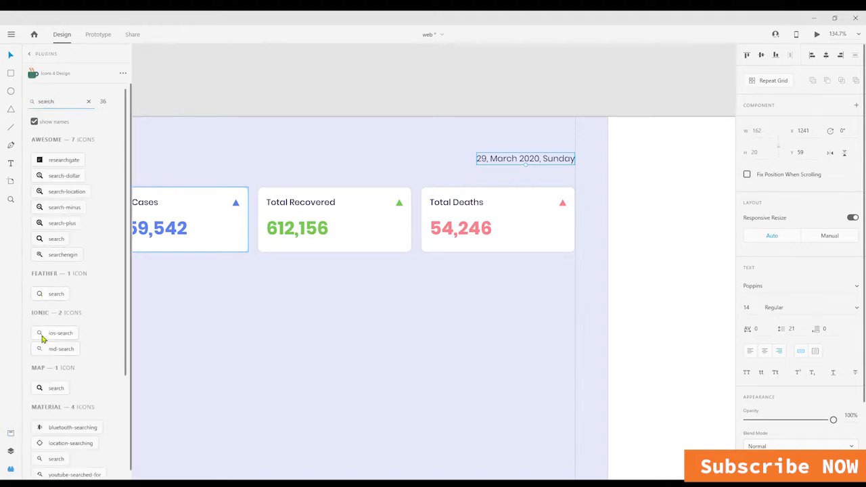
pyautogui.click(42, 338)
# - Place the search icon at the right end of the heading row and position the date text just before it
pyautogui.moveTo(203, 136); pyautogui.dragTo(175, 162)
pyautogui.hotkey('ctrl', 'x')
pyautogui.moveTo(703, 238); pyautogui.dragTo(162, 179)
pyautogui.scroll(3, 343, 153)
pyautogui.moveTo(410, 154); pyautogui.dragTo(287, 155)
pyautogui.hotkey('ctrl', 'v')
pyautogui.moveTo(446, 288); pyautogui.dragTo(458, 163)
pyautogui.click(263, 106)
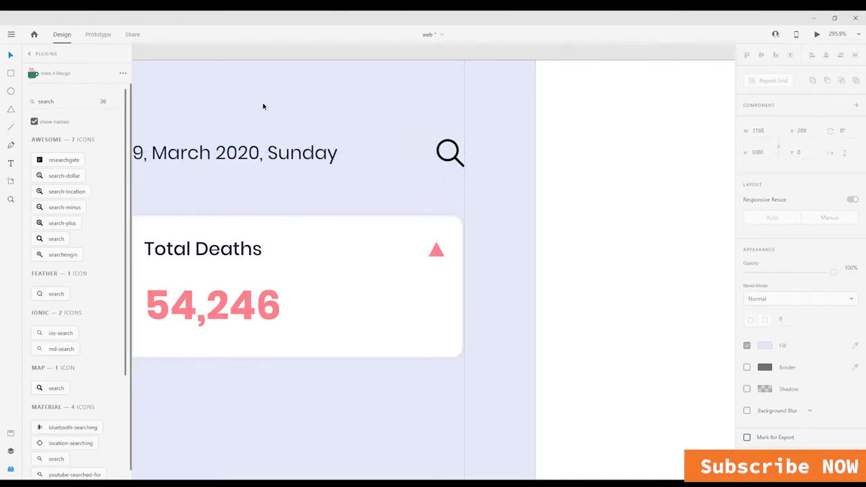
pyautogui.moveTo(320, 155); pyautogui.dragTo(400, 155)
pyautogui.click(455, 163)
pyautogui.scroll(-5, 483, 170)
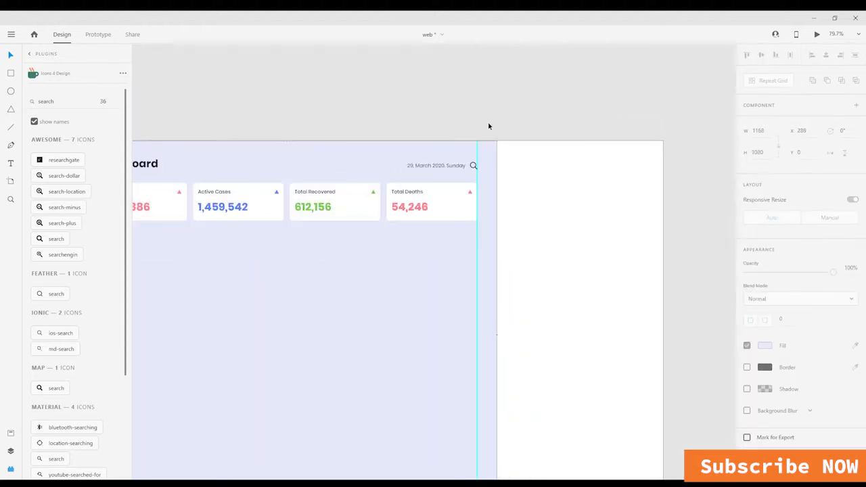
# - Recolour the search icon with the greyish lavender asset colour
pyautogui.scroll(5, 468, 165)
pyautogui.click(483, 165)
pyautogui.click(11, 433)
pyautogui.click(36, 174)
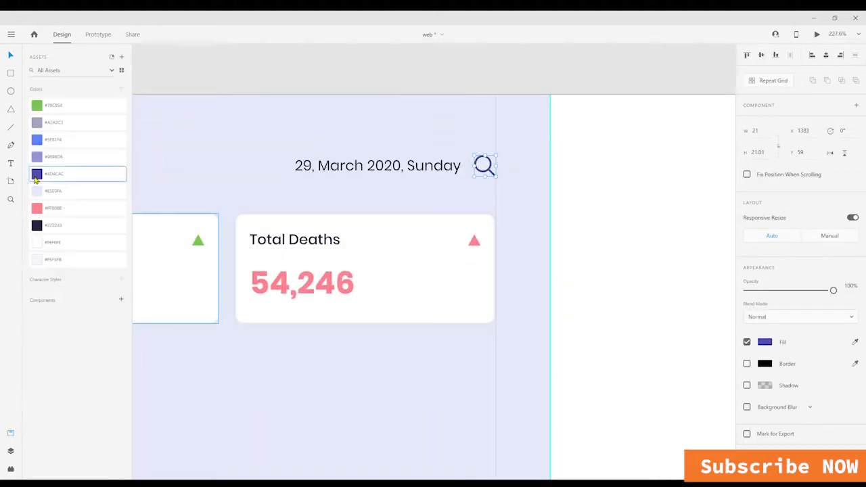
pyautogui.click(37, 122)
pyautogui.scroll(-4, 527, 151)
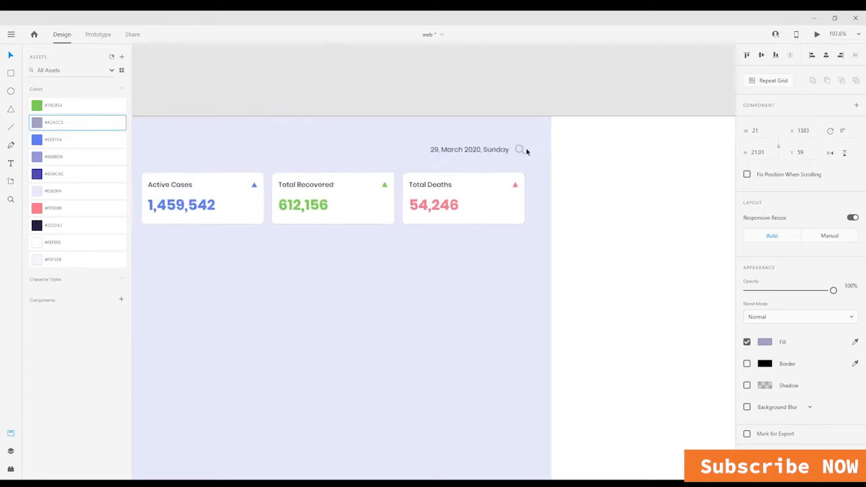
# - Shrink the search icon beside the date to about 17 px
pyautogui.scroll(5, 527, 152)
pyautogui.moveTo(525, 168); pyautogui.dragTo(523, 166)
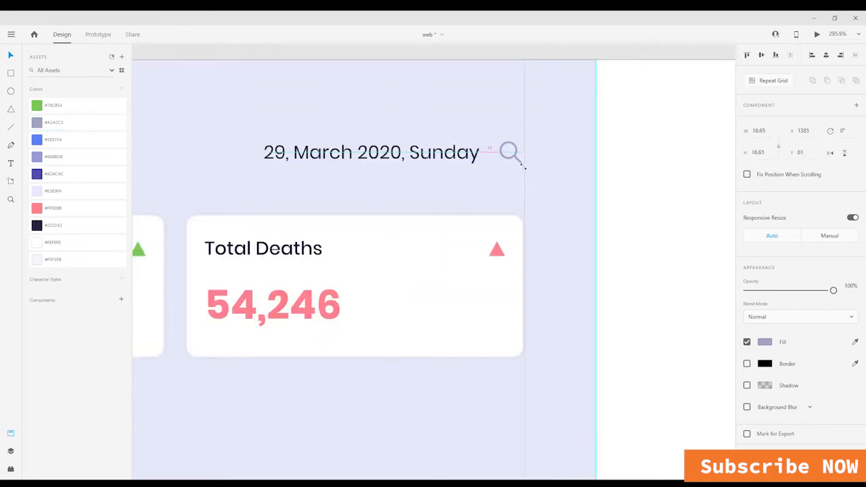
pyautogui.scroll(-8, 523, 166)
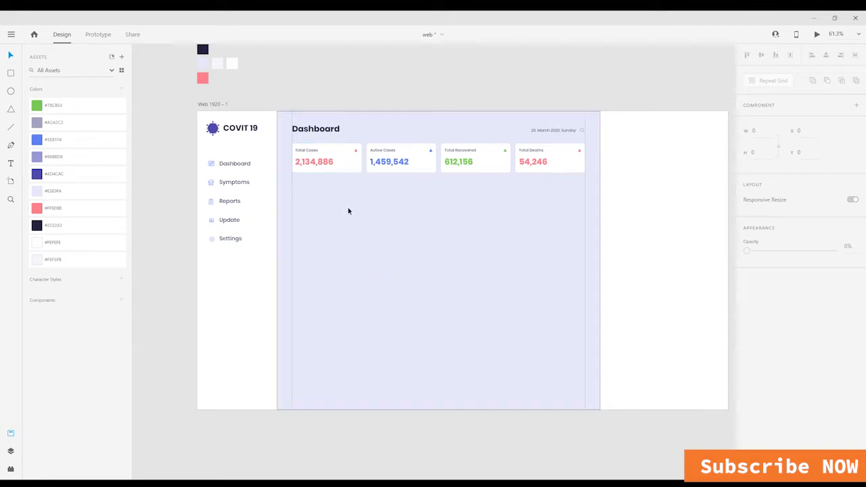
# - Try a pink asset fill with reduced opacity on the four statistic cards and undo it
pyautogui.click(344, 169)
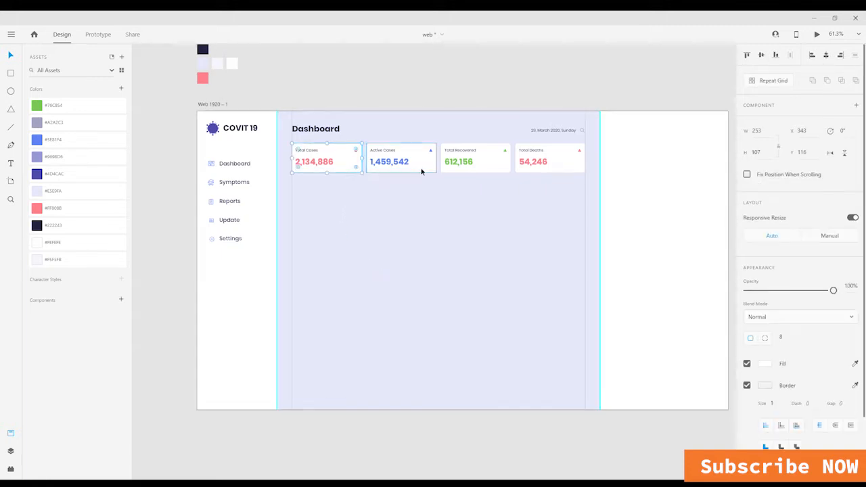
pyautogui.click(54, 208)
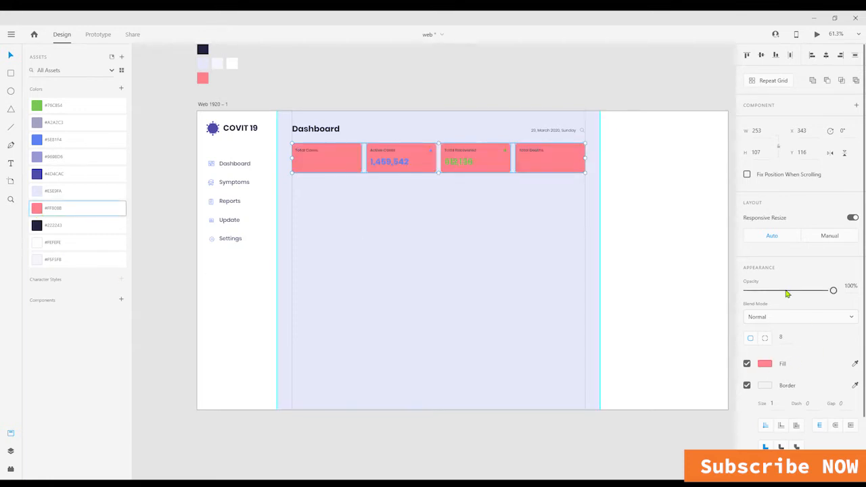
pyautogui.moveTo(833, 290); pyautogui.dragTo(763, 291)
pyautogui.hotkey('ctrl', 'z')
pyautogui.hotkey('ctrl', 'z')
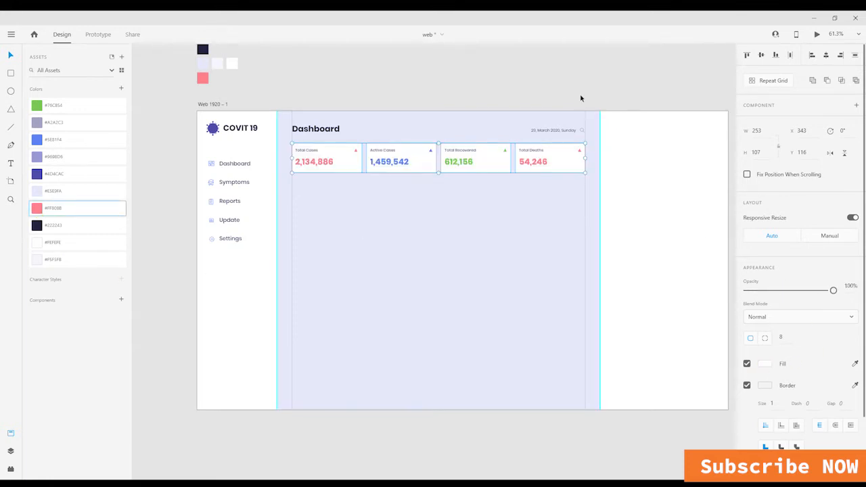
pyautogui.click(580, 97)
# - Paste the world map with the coloured case dots and park it on the empty canvas beside the artboard
pyautogui.scroll(1, 466, 188)
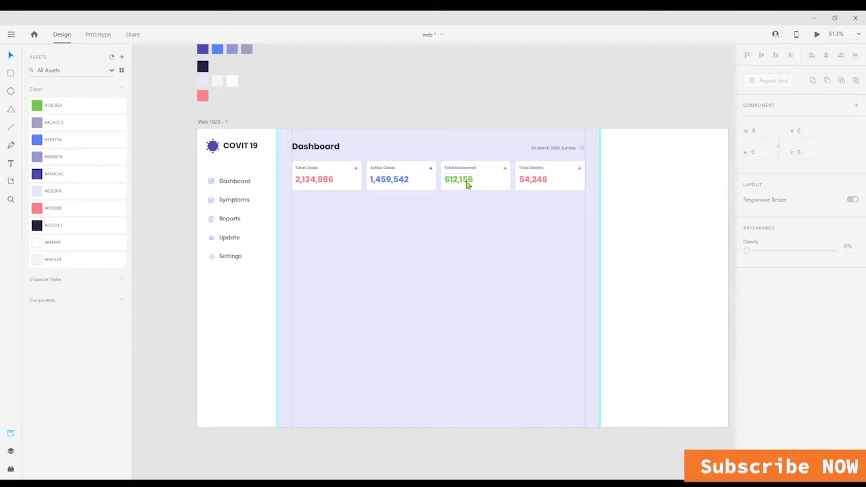
pyautogui.scroll(-5, 429, 232)
pyautogui.scroll(-2, 430, 257)
pyautogui.scroll(3, 431, 286)
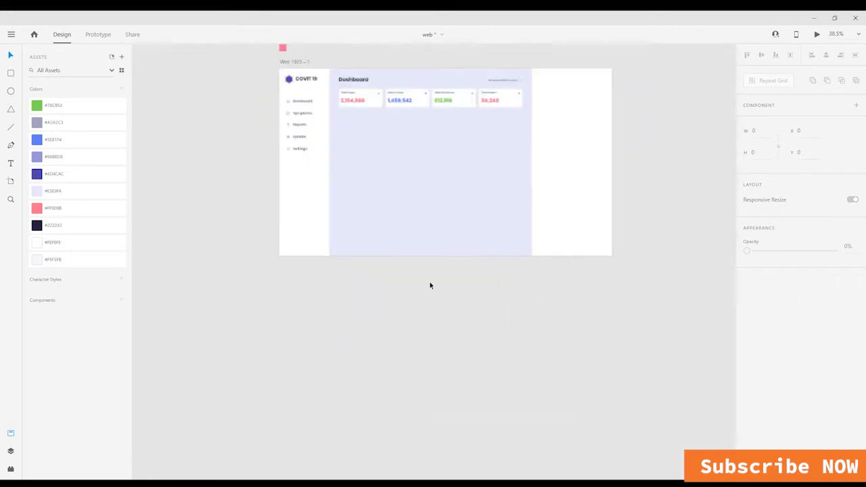
pyautogui.hotkey('ctrl', 'v')
pyautogui.moveTo(418, 265); pyautogui.dragTo(274, 400)
pyautogui.moveTo(330, 356); pyautogui.dragTo(678, 139)
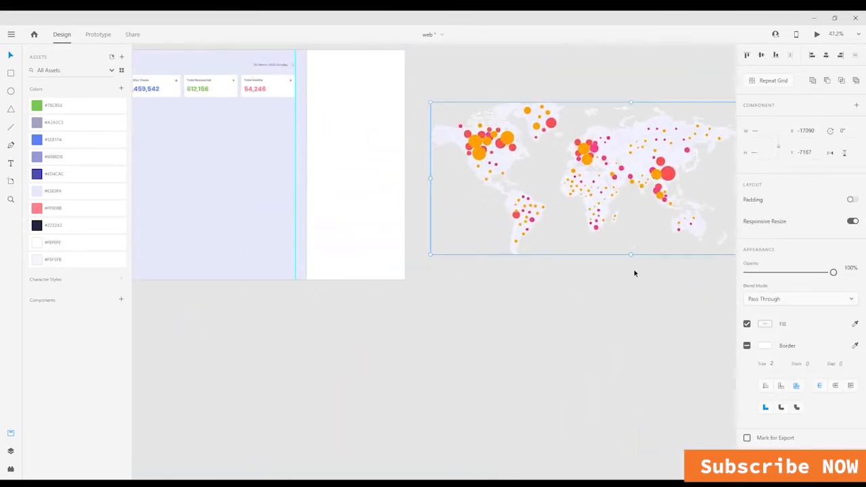
pyautogui.click(633, 273)
pyautogui.moveTo(634, 272); pyautogui.dragTo(639, 345)
pyautogui.scroll(-3, 251, 310)
# - Copy a statistic card below the card row and stretch it to the full row width, 1061 by 495
pyautogui.moveTo(156, 270); pyautogui.dragTo(367, 266)
pyautogui.scroll(5, 364, 256)
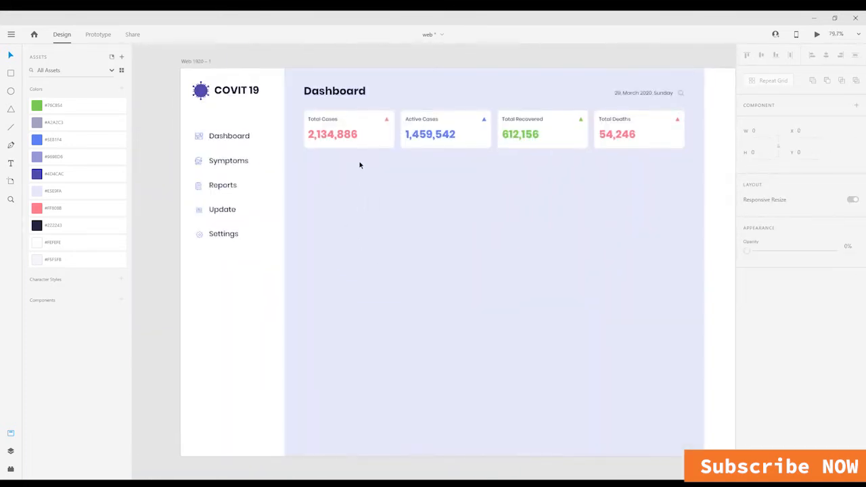
pyautogui.moveTo(369, 143); pyautogui.dragTo(680, 177)
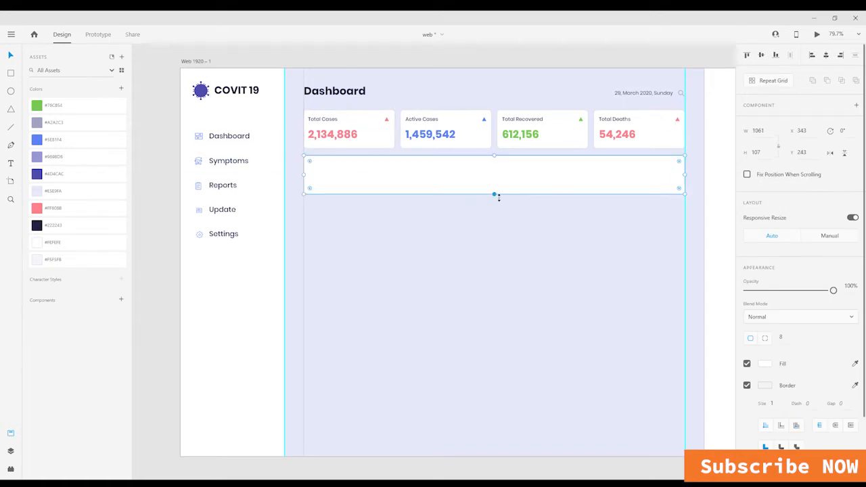
pyautogui.moveTo(496, 195); pyautogui.dragTo(282, 291)
# - Scale down the world map and place it inside the large white card below the statistics
pyautogui.scroll(-3, 513, 328)
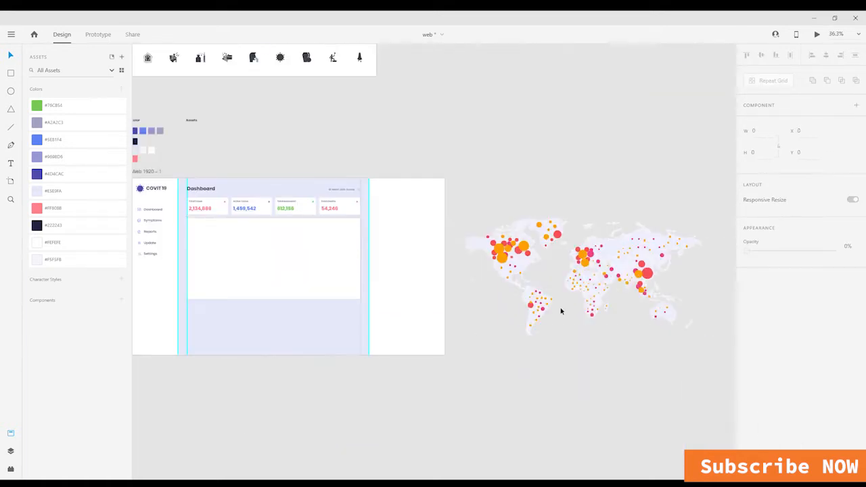
pyautogui.click(562, 309)
pyautogui.moveTo(703, 336); pyautogui.dragTo(284, 271)
pyautogui.scroll(3, 286, 274)
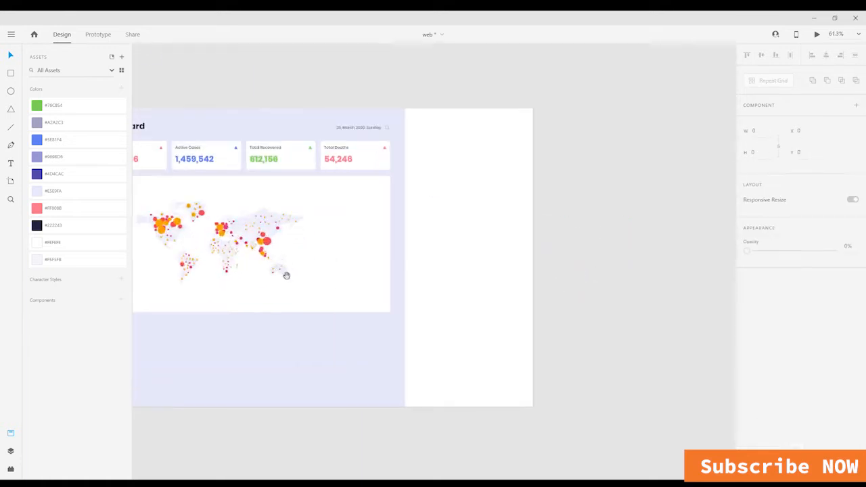
pyautogui.scroll(-2, 286, 273)
pyautogui.moveTo(431, 279); pyautogui.dragTo(445, 291)
pyautogui.moveTo(526, 327); pyautogui.dragTo(568, 348)
# - Copy the Dashboard heading into the upper left corner of the map card
pyautogui.click(378, 134)
pyautogui.scroll(3, 351, 246)
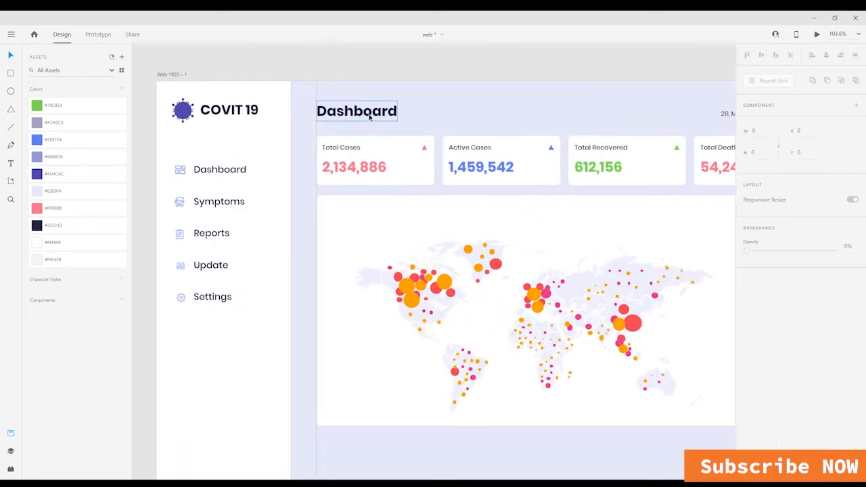
pyautogui.keyDown('alt'); pyautogui.moveTo(369, 111); pyautogui.dragTo(387, 205); pyautogui.keyUp('alt')
pyautogui.scroll(5, 387, 206)
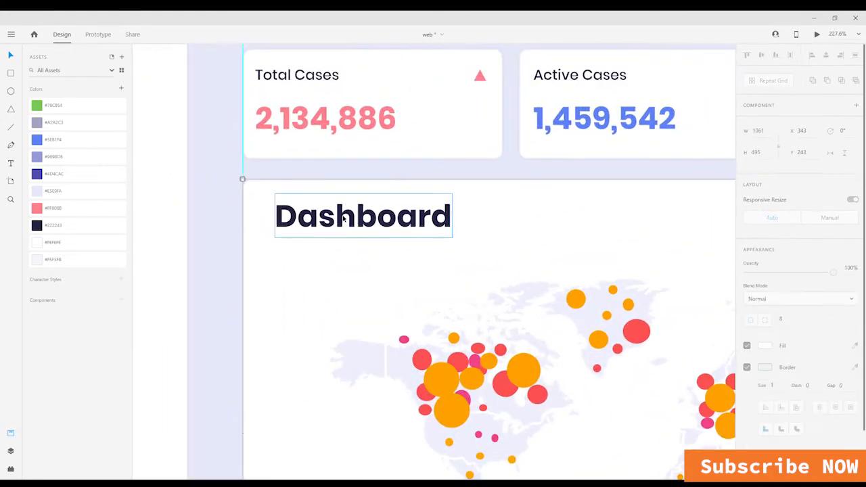
pyautogui.scroll(-5, 483, 238)
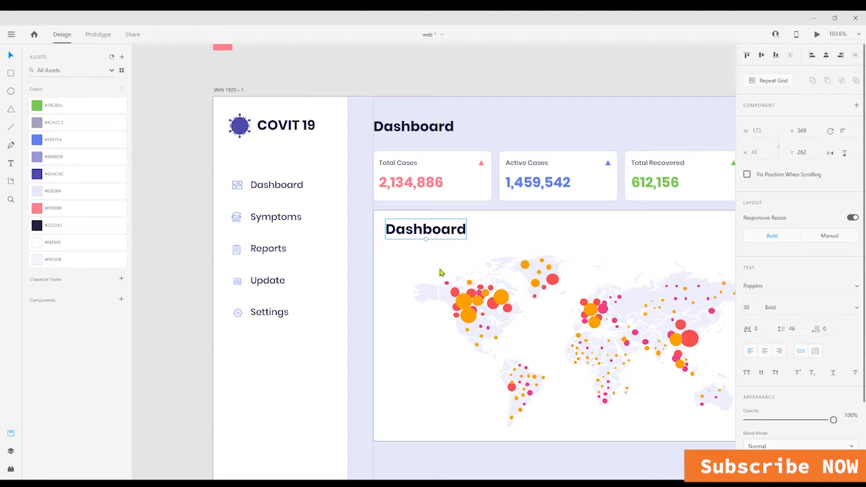
# - Change the text of the heading copy in the map card to "Affected Country"
pyautogui.press('Return')
pyautogui.write('Affec')
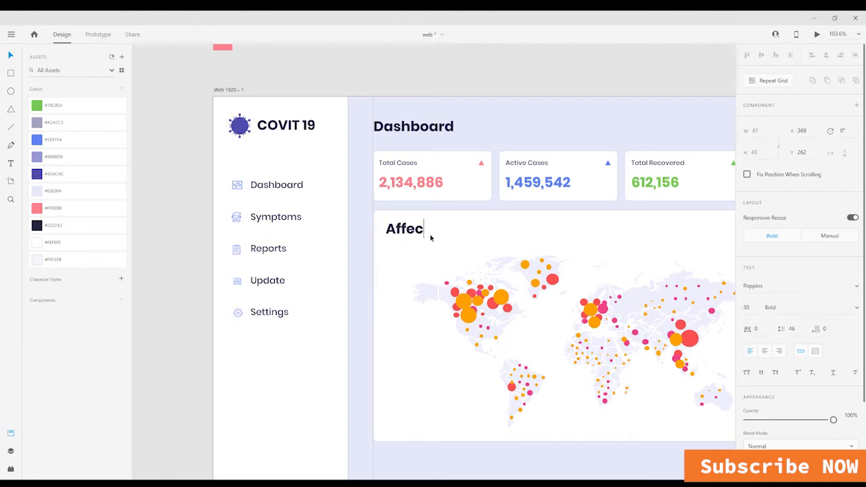
pyautogui.write('ted')
pyautogui.press('BackSpace')
pyautogui.press('BackSpace')
pyautogui.press('BackSpace')
pyautogui.press('BackSpace')
pyautogui.press('BackSpace')
pyautogui.press('BackSpace')
pyautogui.press('BackSpace')
pyautogui.write('d')
pyautogui.press('BackSpace')
pyautogui.write('ffected Country')
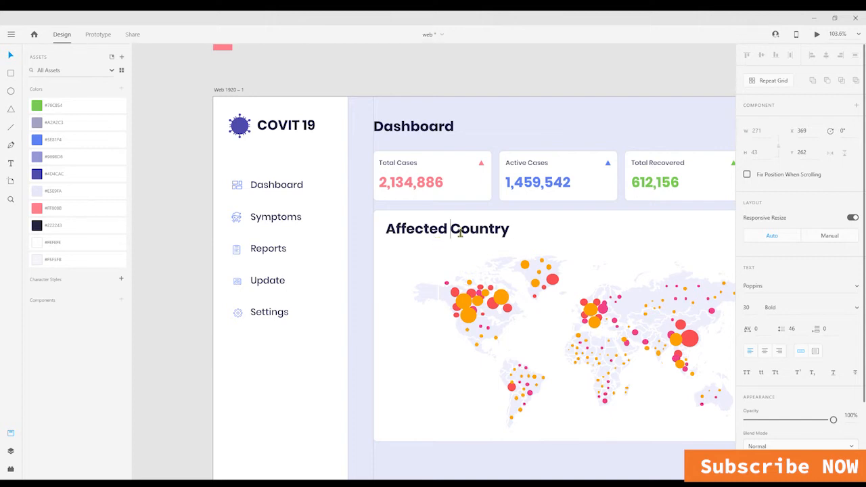
# - Set the Affected Country title's text size to 24
pyautogui.hotkey('ctrl', 'a')
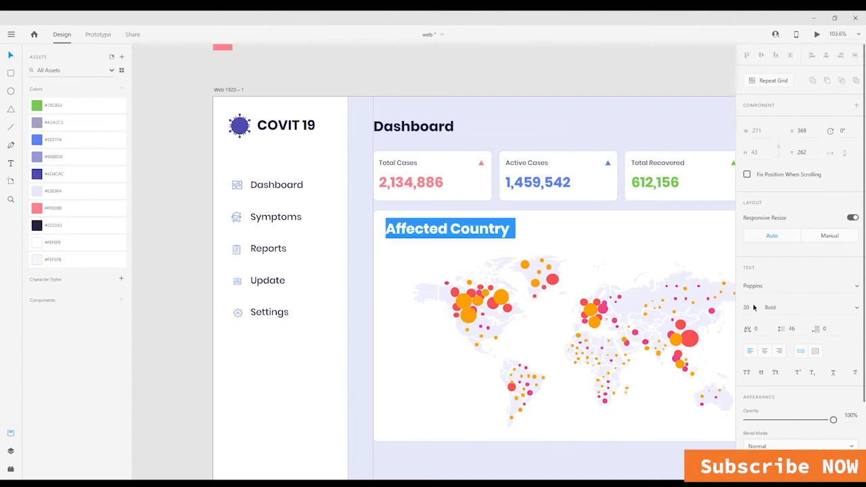
pyautogui.click(754, 308)
pyautogui.write('24')
pyautogui.click(192, 73)
# - Extend the map card's lower edge downward and shift the world map down and to the left inside it
pyautogui.scroll(-3, 565, 266)
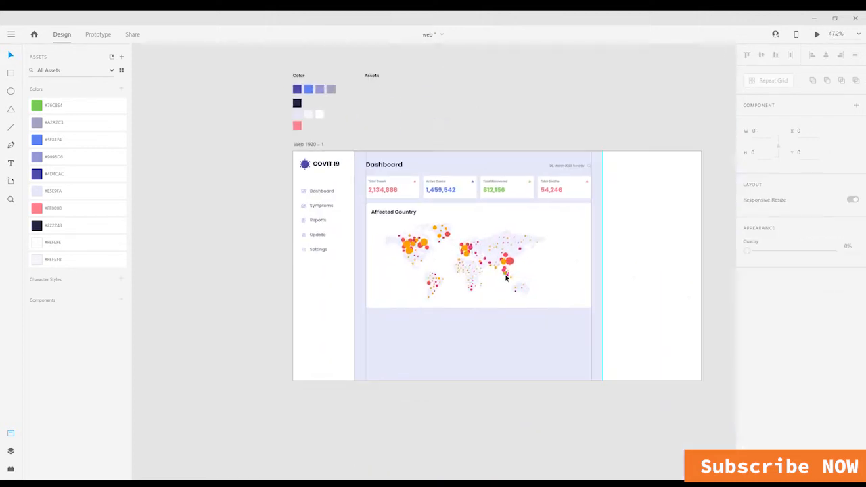
pyautogui.scroll(1, 506, 277)
pyautogui.click(577, 295)
pyautogui.moveTo(474, 319); pyautogui.dragTo(473, 337)
pyautogui.moveTo(464, 271); pyautogui.dragTo(441, 288)
# - Copy the Affected Country title to the map card's upper right as a right-aligned "Country View" label, size 18, Regular weight
pyautogui.click(360, 197)
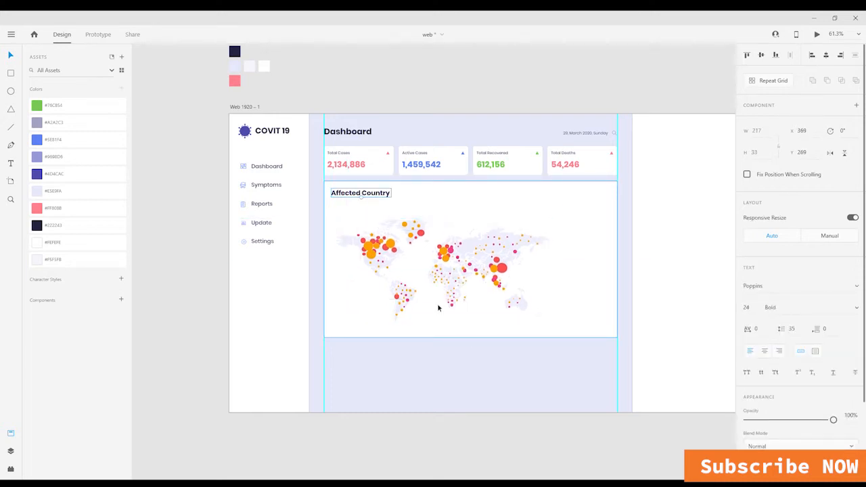
pyautogui.moveTo(387, 194); pyautogui.dragTo(576, 194)
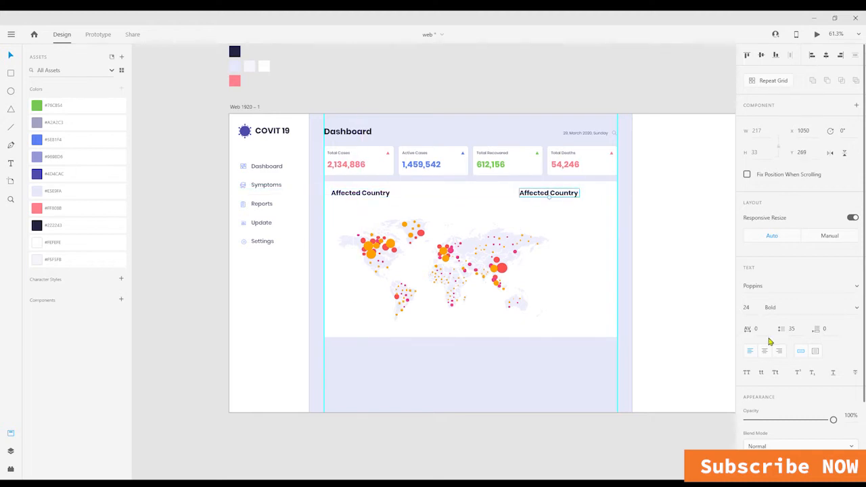
pyautogui.doubleClick(550, 195)
pyautogui.write('Country')
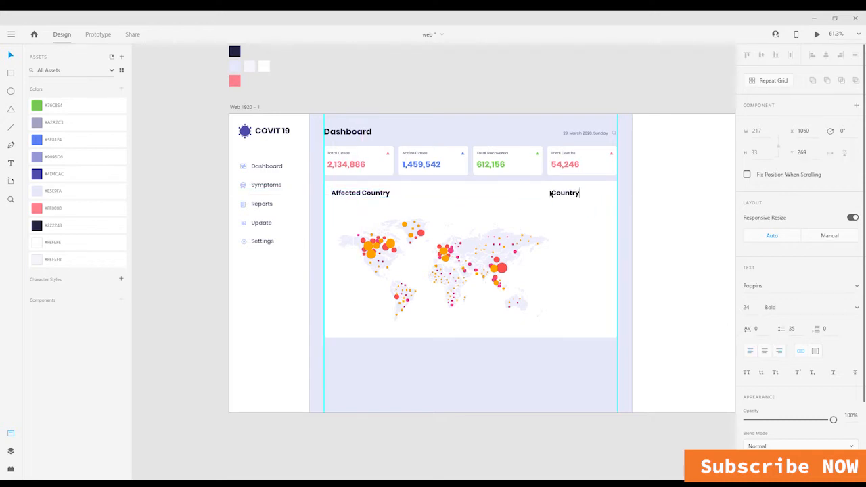
pyautogui.write(' View')
pyautogui.click(790, 316)
pyautogui.press('Escape')
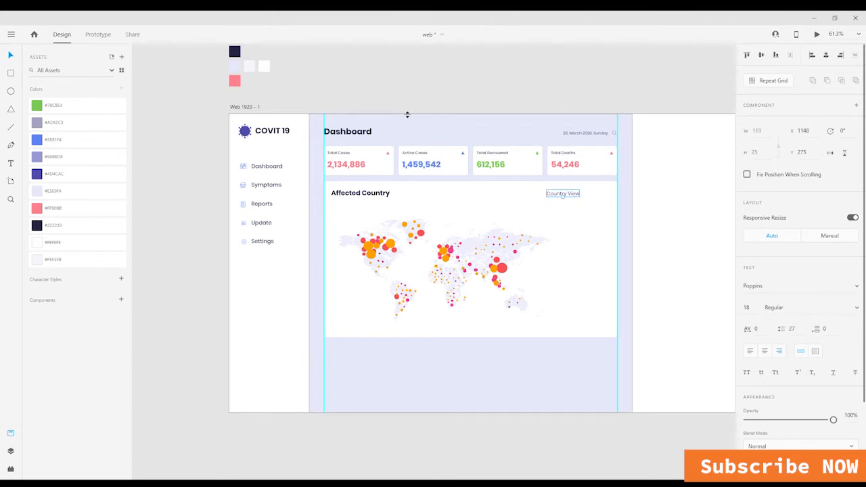
# - Set the Country View label's font weight to SemiBold
pyautogui.click(776, 307)
pyautogui.write('SemiBold')
pyautogui.press('Return')
pyautogui.press('Escape')
pyautogui.scroll(3, 587, 182)
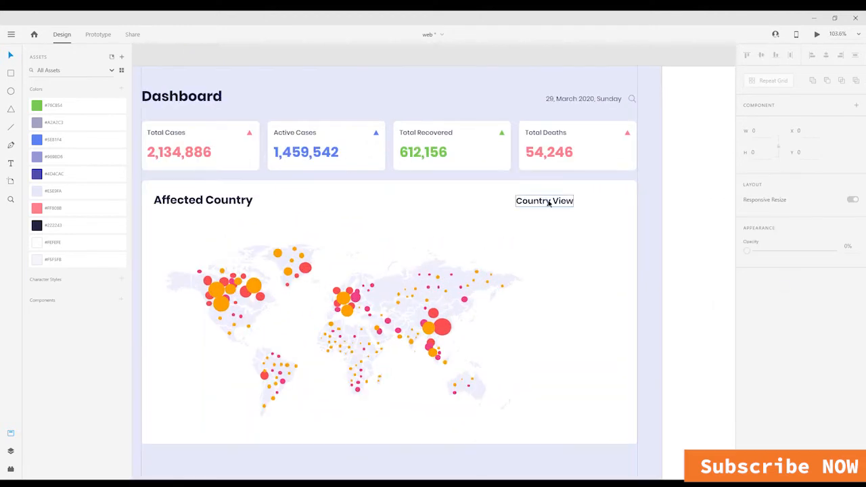
# - Duplicate the Country View label beside the original and change the copy's text to "Logarithemic"
pyautogui.moveTo(560, 201); pyautogui.dragTo(595, 204)
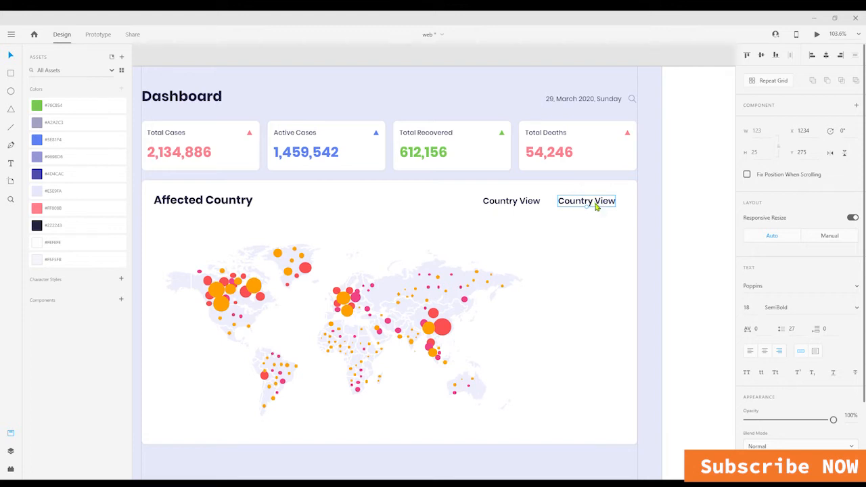
pyautogui.doubleClick(572, 201)
pyautogui.write('Lo')
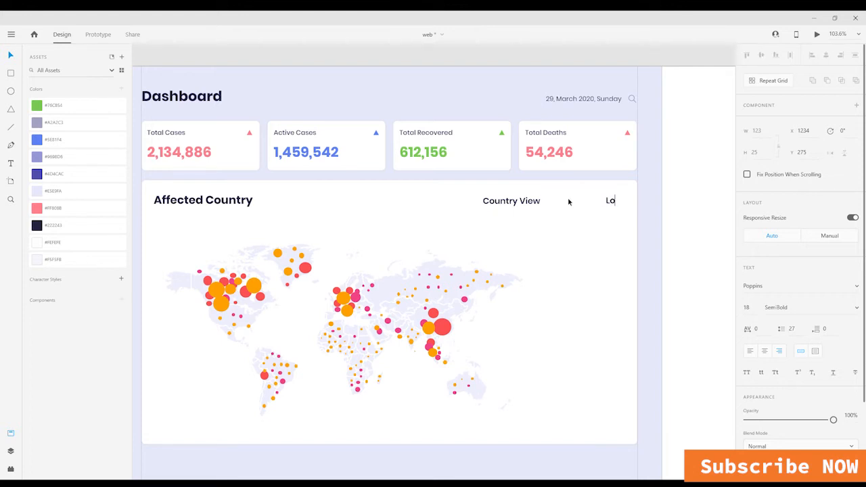
pyautogui.write('garithemic')
pyautogui.press('Escape')
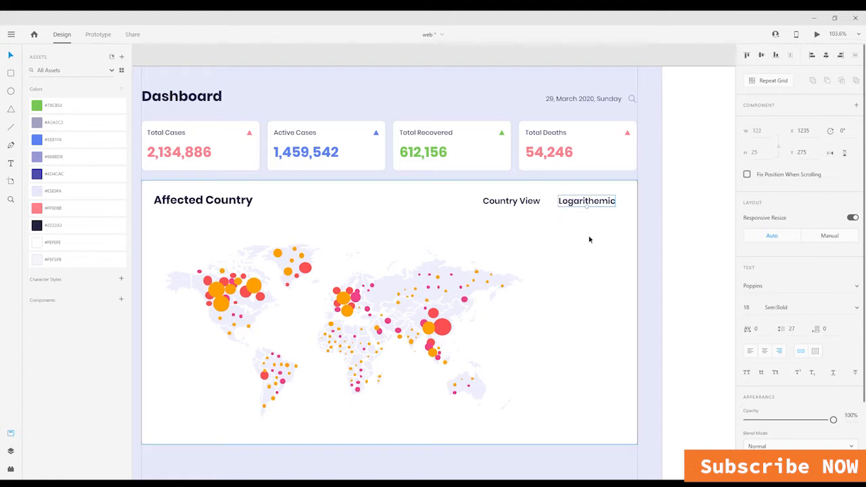
# - Color the Country View label with the blue asset color #5E81F4
pyautogui.scroll(-2, 589, 240)
pyautogui.click(532, 213)
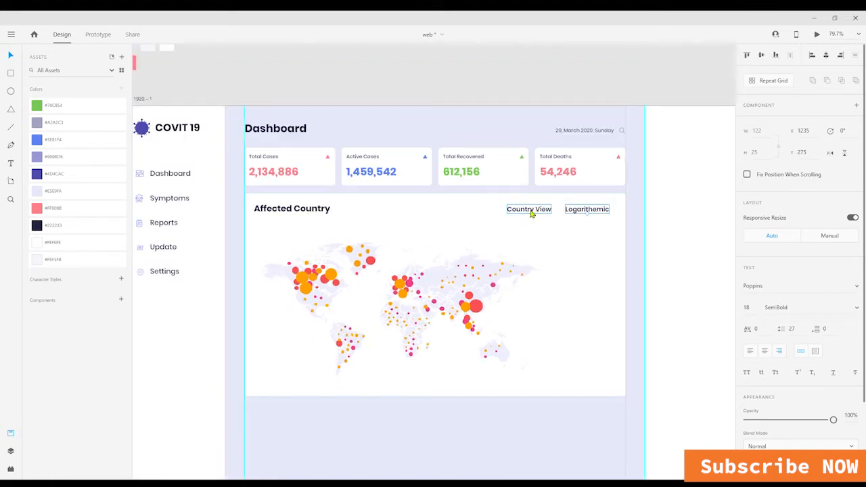
pyautogui.click(67, 139)
# - Draw a horizontal line about 18 px long under the start of Country View and give it the blue asset color #5E81F4
pyautogui.scroll(3, 547, 222)
pyautogui.press('l')
pyautogui.scroll(3, 512, 223)
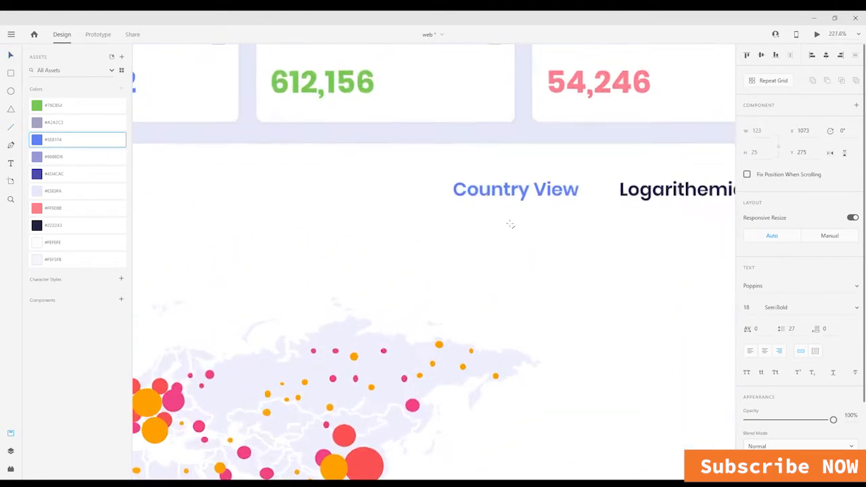
pyautogui.moveTo(457, 207); pyautogui.dragTo(465, 207)
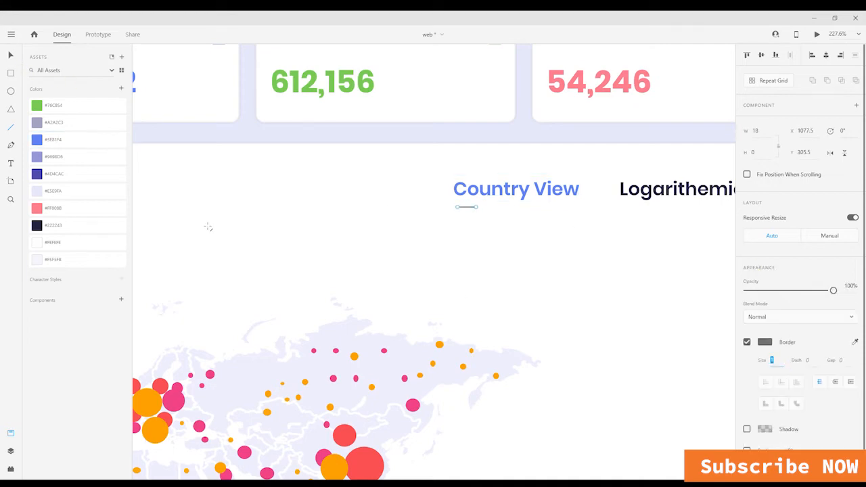
pyautogui.click(38, 143)
pyautogui.press('v')
pyautogui.click(454, 244)
pyautogui.scroll(-1, 475, 245)
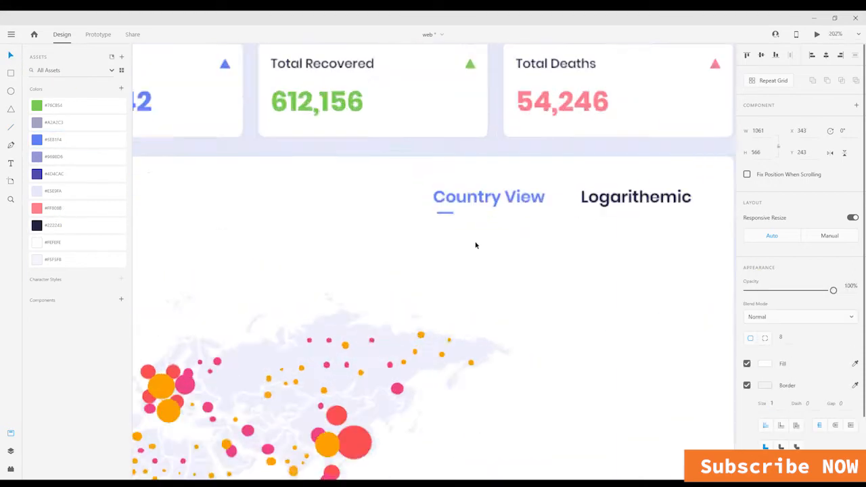
# - Give the line under Country View round caps and a border size of 3, and extend it slightly to the right
pyautogui.scroll(7, 476, 244)
pyautogui.click(373, 150)
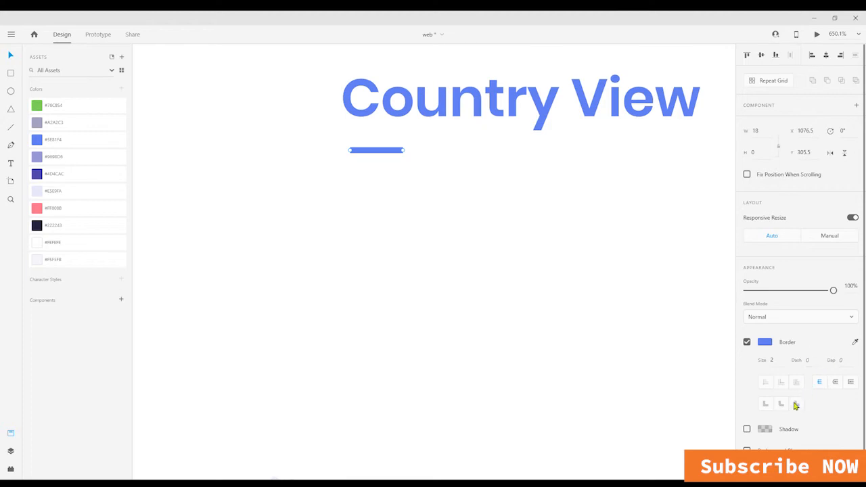
pyautogui.click(467, 219)
pyautogui.scroll(-10, 452, 212)
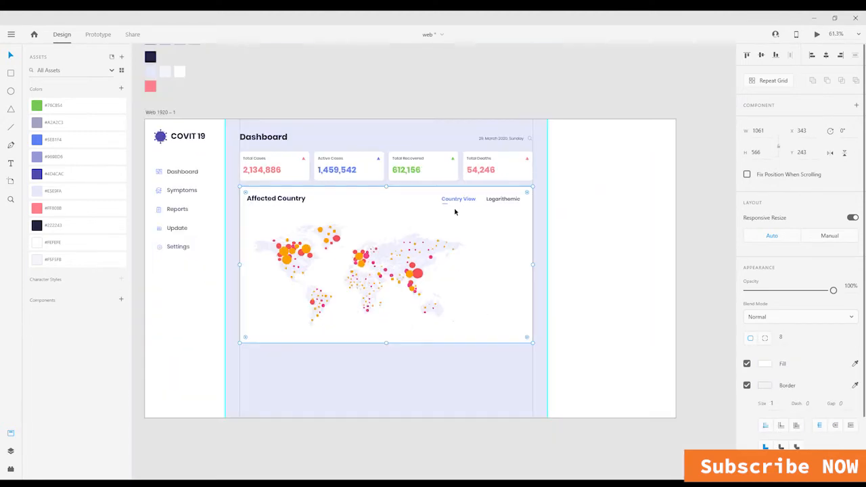
pyautogui.scroll(7, 455, 211)
pyautogui.click(440, 197)
pyautogui.click(782, 364)
pyautogui.press('Up')
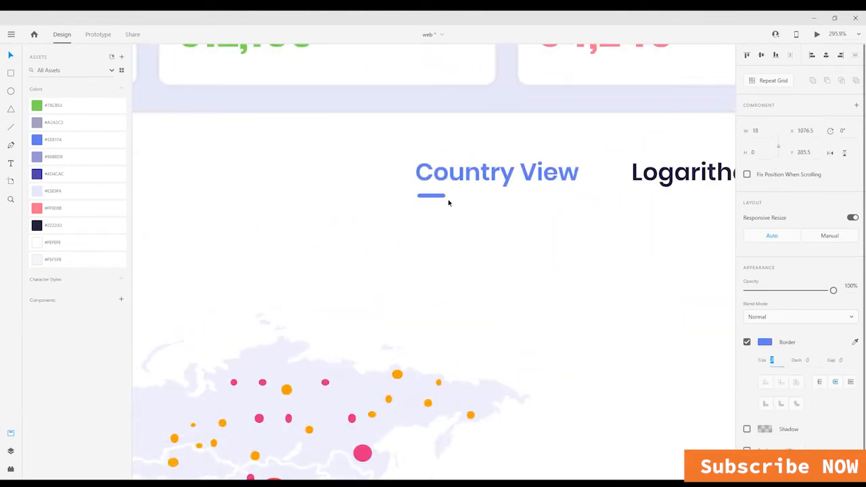
pyautogui.moveTo(445, 196); pyautogui.dragTo(467, 197)
pyautogui.scroll(-8, 487, 246)
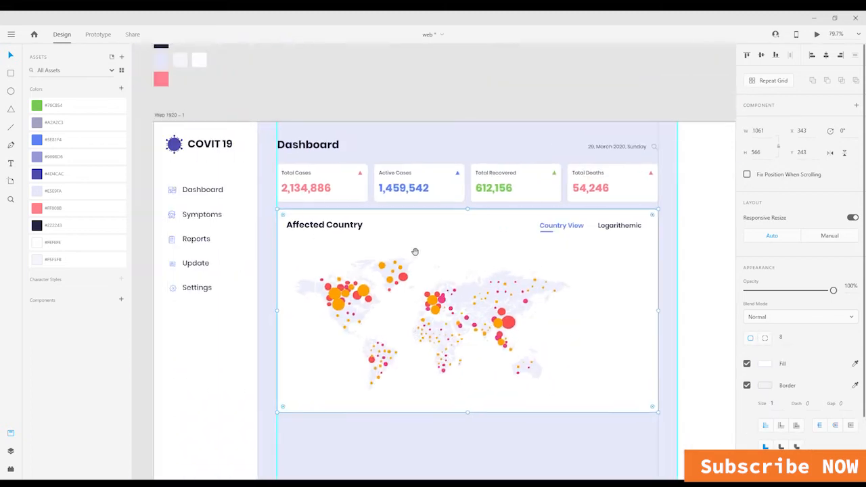
pyautogui.click(325, 224)
pyautogui.click(54, 106)
pyautogui.scroll(-4, 396, 206)
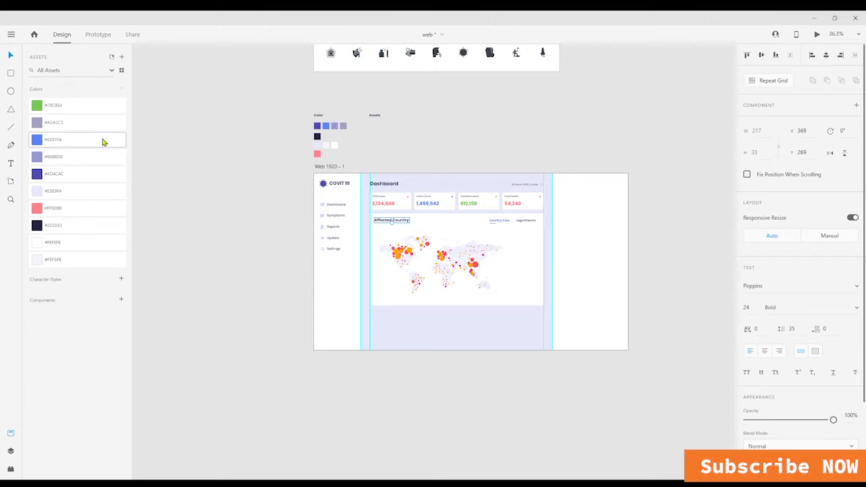
pyautogui.click(236, 221)
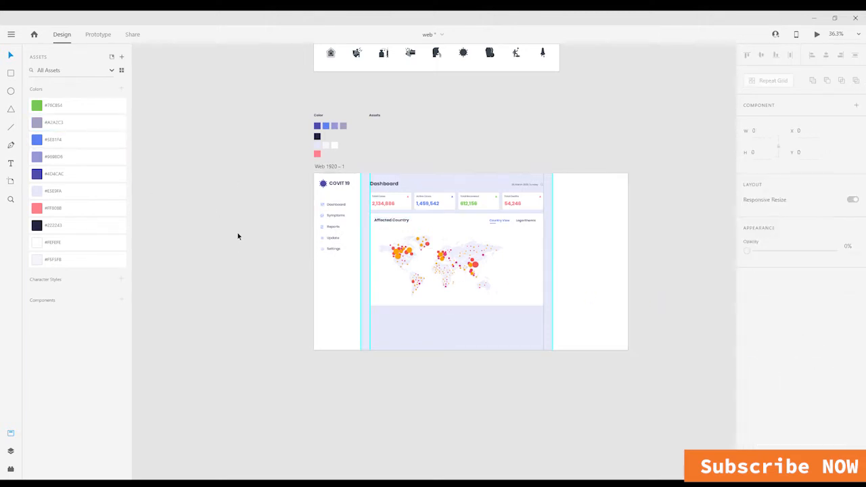
pyautogui.scroll(3, 552, 358)
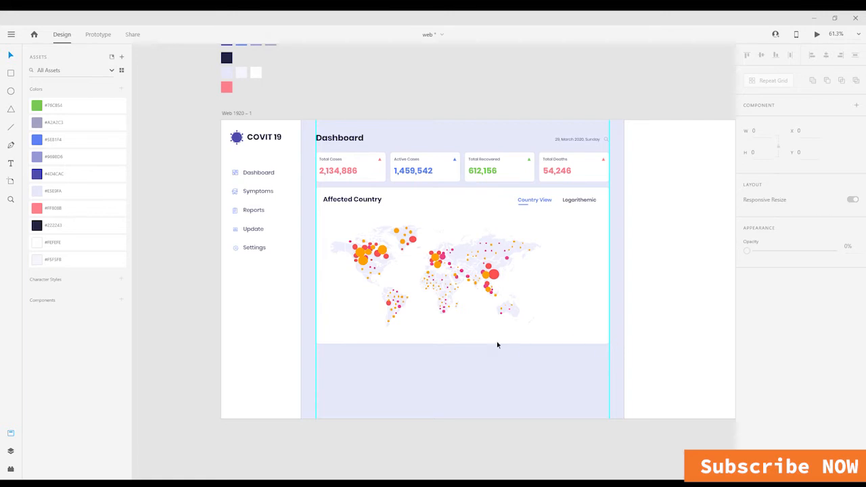
# - Cut the vertical zoom control with plus, minus and compass symbols and paste it into the lower right of the map card
pyautogui.scroll(-6, 541, 356)
pyautogui.moveTo(628, 396); pyautogui.dragTo(433, 346)
pyautogui.click(628, 308)
pyautogui.hotkey('ctrl', 'x')
pyautogui.scroll(10, 377, 294)
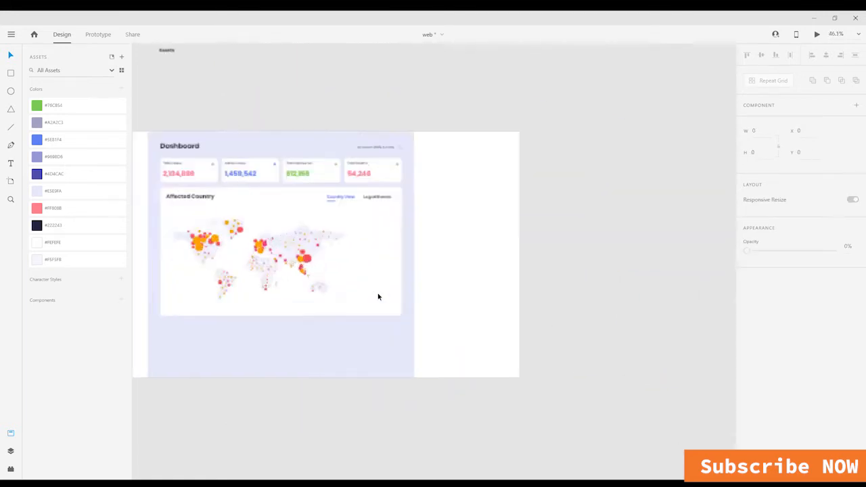
pyautogui.hotkey('ctrl', 'v')
pyautogui.moveTo(431, 304); pyautogui.dragTo(389, 319)
pyautogui.scroll(-7, 390, 314)
pyautogui.scroll(6, 404, 293)
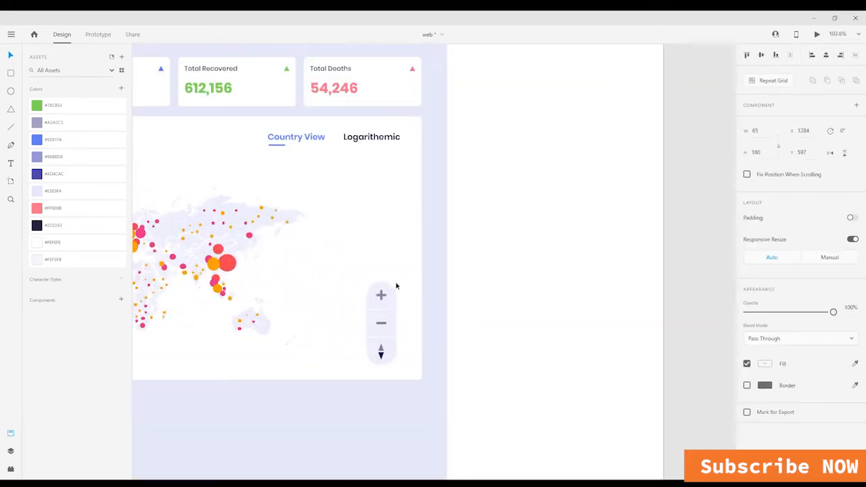
# - Scale down the zoom control and move it close to the map card's lower right corner
pyautogui.moveTo(397, 281); pyautogui.dragTo(385, 315)
pyautogui.moveTo(381, 352); pyautogui.dragTo(400, 349)
pyautogui.scroll(-5, 277, 348)
# - Enlarge the world map slightly inside the Affected Country card
pyautogui.moveTo(276, 347); pyautogui.dragTo(441, 355)
pyautogui.click(440, 338)
pyautogui.moveTo(458, 276); pyautogui.dragTo(468, 272)
pyautogui.click(688, 365)
# - Lock the white background rectangle of the Affected Country map card
pyautogui.click(452, 365)
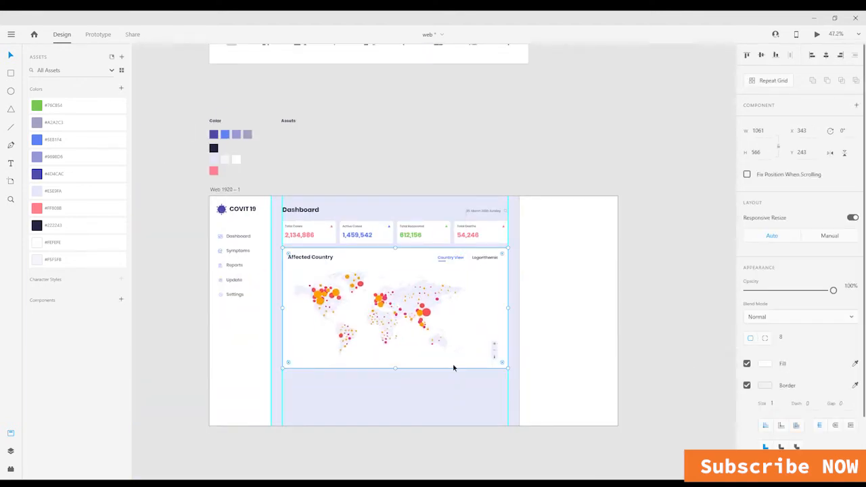
pyautogui.hotkey('ctrl', 'l')
pyautogui.scroll(-1, 453, 365)
pyautogui.click(531, 424)
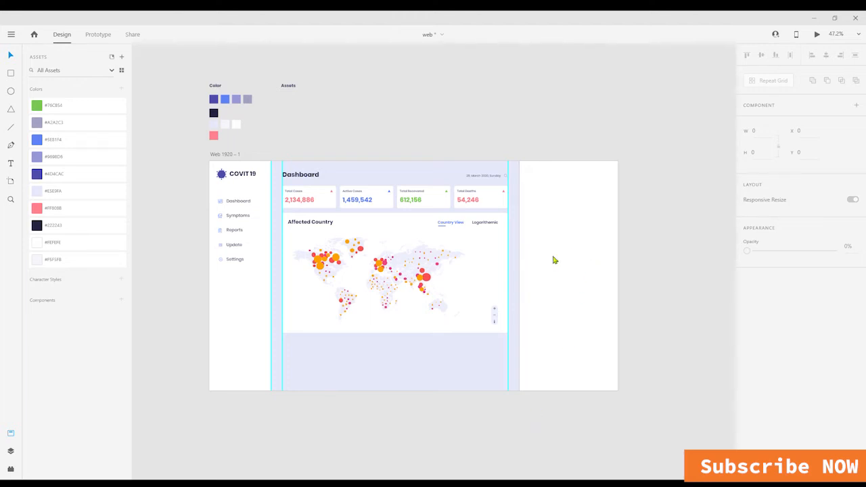
pyautogui.scroll(-2, 551, 247)
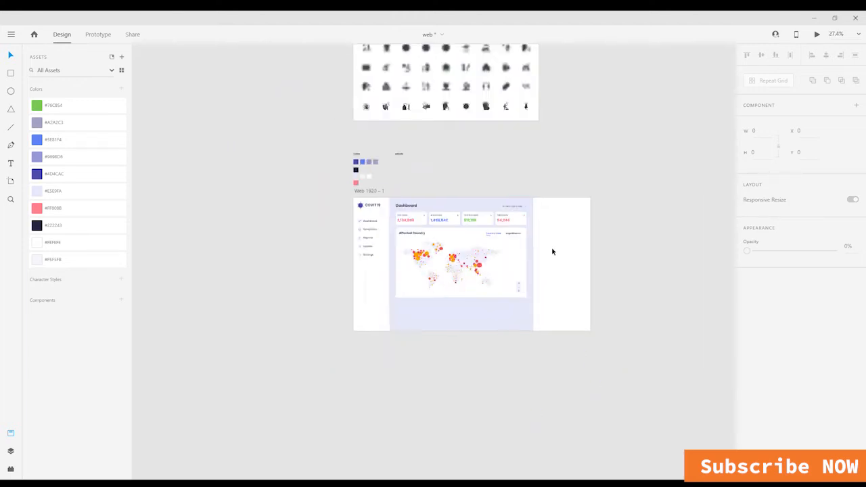
pyautogui.scroll(3, 549, 256)
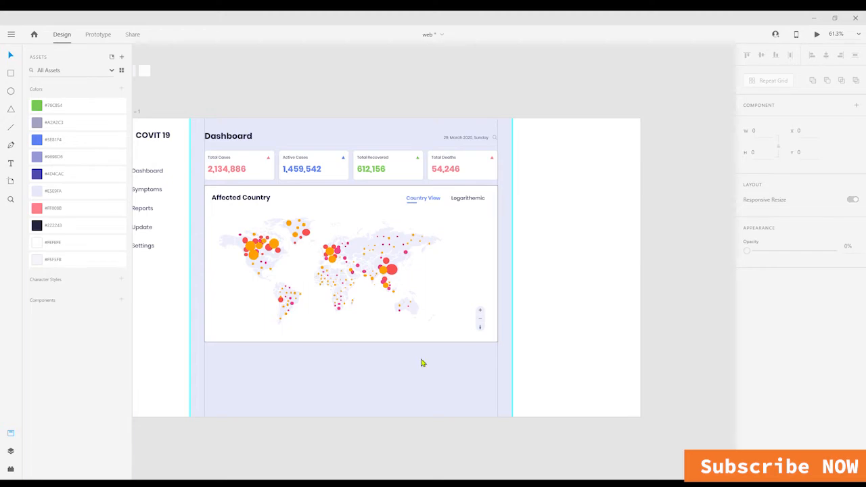
# - Paste the Symptoms of Covid-19 and News Updateds cards and place them side by side below the artboard
pyautogui.hscroll(-2, 399, 388)
pyautogui.scroll(-1, 398, 389)
pyautogui.hotkey('ctrl', 'v')
pyautogui.scroll(-5, 481, 425)
pyautogui.moveTo(443, 391); pyautogui.dragTo(485, 477)
pyautogui.moveTo(474, 474); pyautogui.dragTo(396, 433)
pyautogui.click(450, 431)
pyautogui.hotkey('ctrl', 'z')
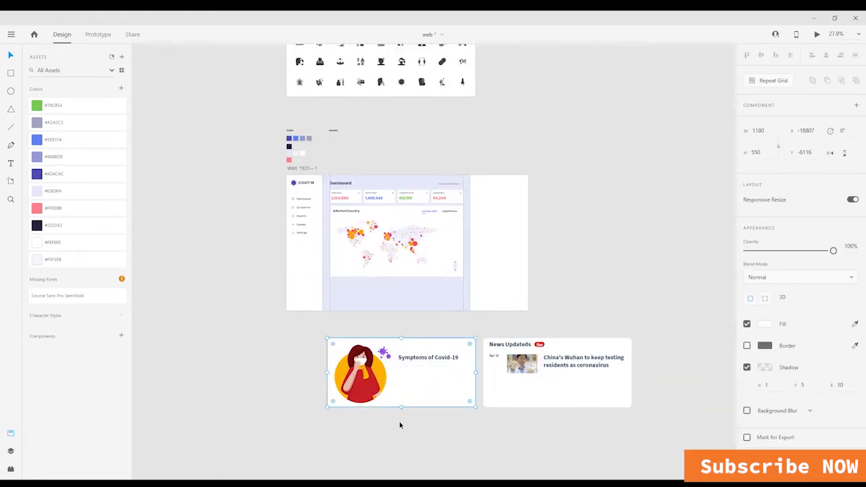
# - Send the background rectangles of the Symptoms of Covid-19 and News Updateds cards to the back
pyautogui.hotkey('ctrl', 'shift', '[')
pyautogui.click(400, 426)
pyautogui.click(588, 403)
pyautogui.hotkey('ctrl', 'shift', '[')
pyautogui.click(580, 417)
# - Move the Symptoms of Covid-19 and News Updateds cards into the dashboard, side by side below the map card
pyautogui.scroll(4, 503, 406)
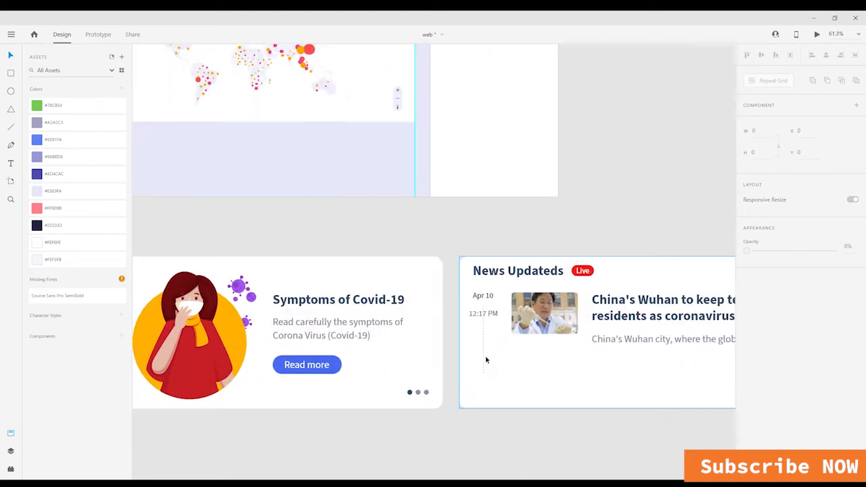
pyautogui.click(485, 359)
pyautogui.click(540, 433)
pyautogui.scroll(-4, 512, 354)
pyautogui.moveTo(699, 420); pyautogui.dragTo(270, 278)
pyautogui.moveTo(685, 382); pyautogui.dragTo(443, 246)
pyautogui.scroll(3, 404, 225)
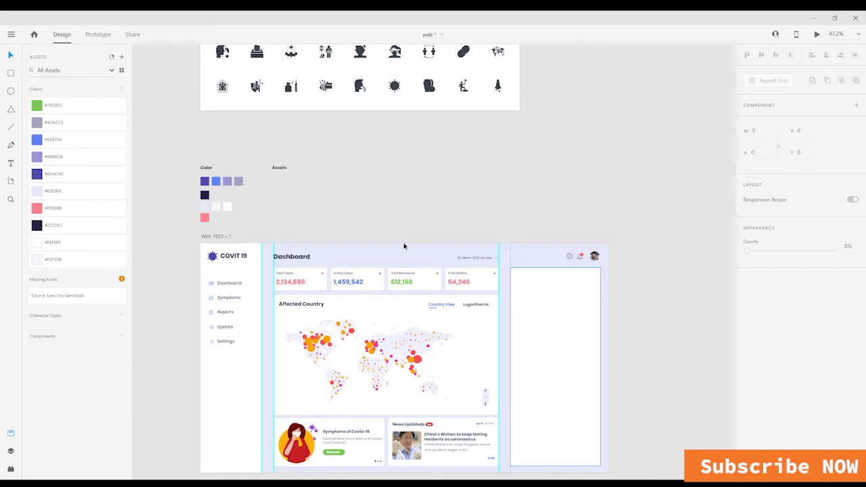
# - Add the text "Country Reports" near the upper left corner of the tall empty card under the profile icons
pyautogui.click(588, 312)
pyautogui.scroll(3, 542, 290)
pyautogui.press('t')
pyautogui.click(482, 259)
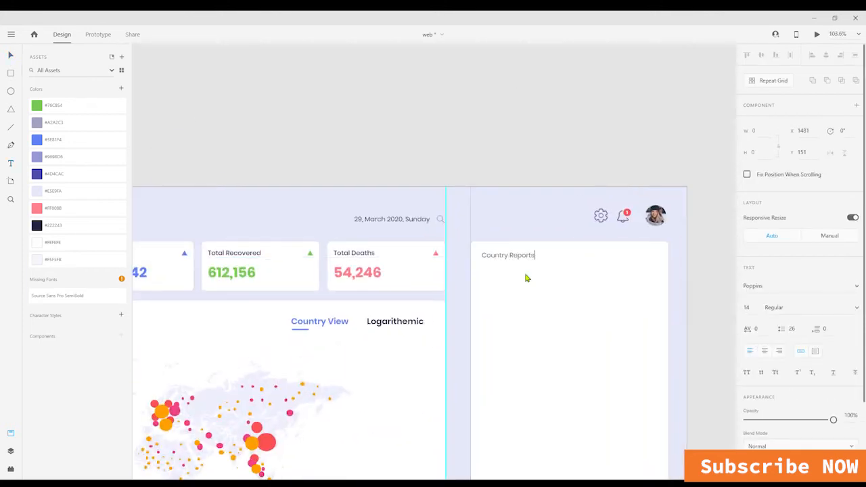
# - Format the Country Reports title as size 18, Bold, in the dark asset color #222243
pyautogui.hotkey('ctrl', 'a')
pyautogui.scroll(3, 516, 241)
pyautogui.click(748, 309)
pyautogui.write('18')
pyautogui.press('Return')
pyautogui.click(792, 312)
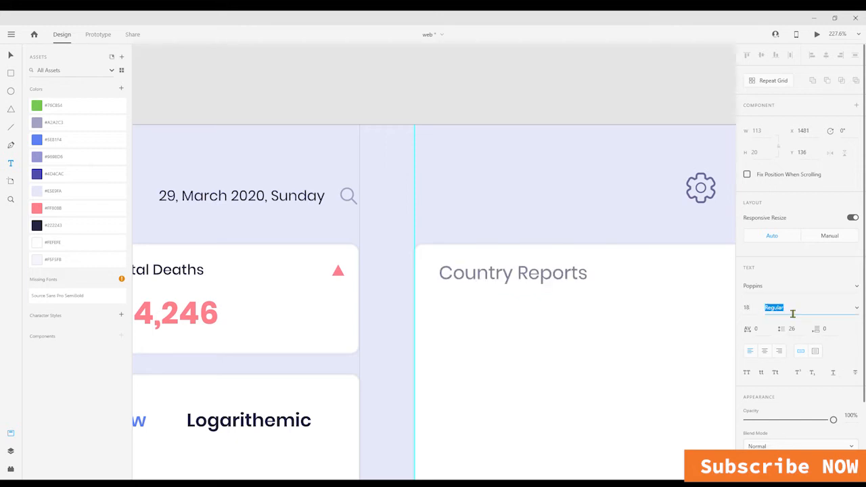
pyautogui.write('Bold')
pyautogui.press('Return')
pyautogui.press('Escape')
pyautogui.click(37, 225)
pyautogui.click(11, 55)
pyautogui.click(519, 308)
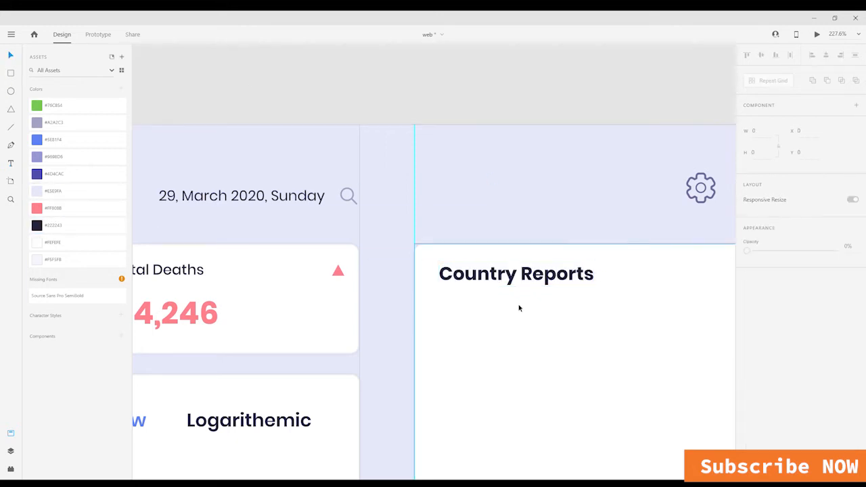
pyautogui.click(519, 308)
# - Draw a rectangle about 387 × 55 px below the Country Reports title and round its corners to a radius of 28
pyautogui.press('r')
pyautogui.scroll(-2, 477, 311)
pyautogui.moveTo(401, 294)
pyautogui.mouseDown()
pyautogui.moveTo(579, 327)
pyautogui.moveTo(636, 327)
pyautogui.mouseUp()
pyautogui.moveTo(628, 302); pyautogui.dragTo(489, 287)
pyautogui.click(487, 315)
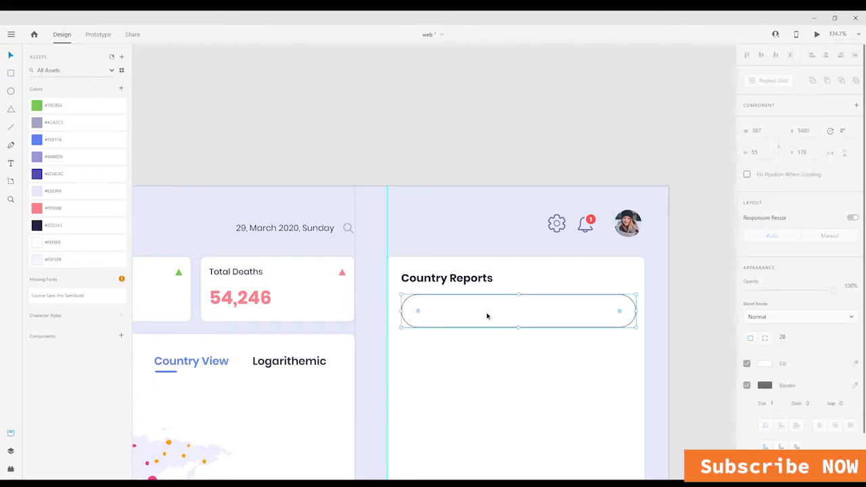
# - Change the rounded search field's border to a lighter grey
pyautogui.click(765, 386)
pyautogui.moveTo(675, 353); pyautogui.dragTo(613, 353)
pyautogui.click(554, 365)
# - Center the rounded search field under the Country Reports title and resize it to about 381 × 44 px
pyautogui.scroll(-2, 496, 297)
pyautogui.scroll(3, 508, 316)
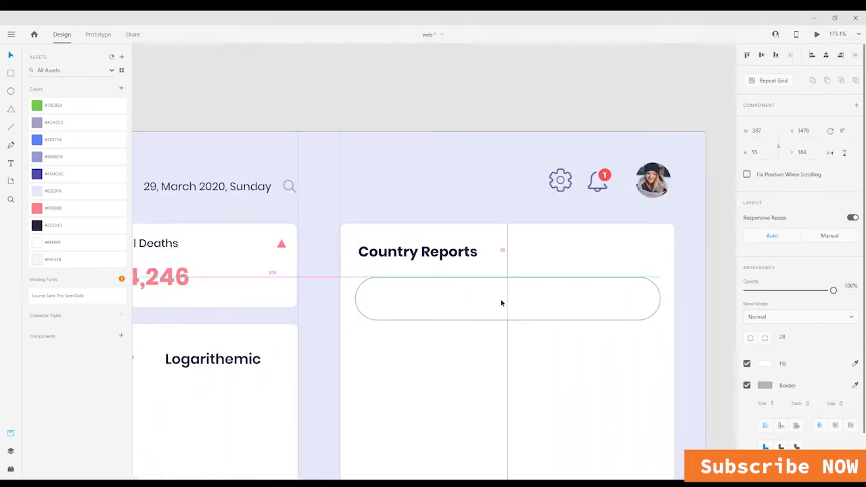
pyautogui.click(506, 308)
pyautogui.moveTo(661, 298); pyautogui.dragTo(659, 297)
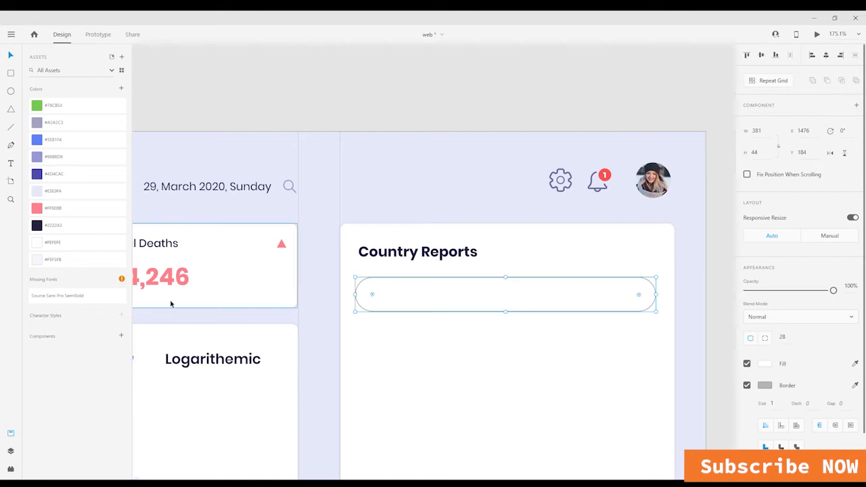
# - Place a search icon about 17 px wide from the Icons 4 Design plugin inside the left end of the search field
pyautogui.click(10, 469)
pyautogui.moveTo(47, 343); pyautogui.dragTo(377, 293)
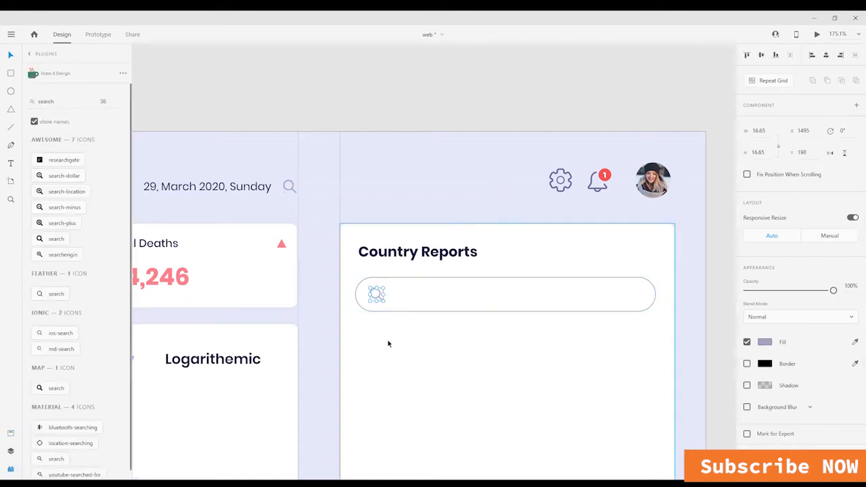
pyautogui.scroll(-5, 406, 332)
pyautogui.click(440, 349)
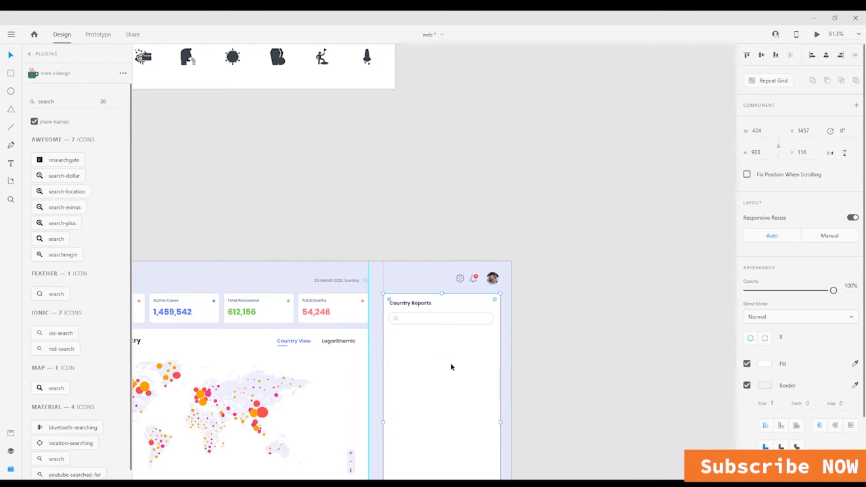
# - Add the text "Search Country" just below the search field in the Country Reports card
pyautogui.scroll(5, 451, 368)
pyautogui.press('t')
pyautogui.click(469, 370)
pyautogui.write('Sea')
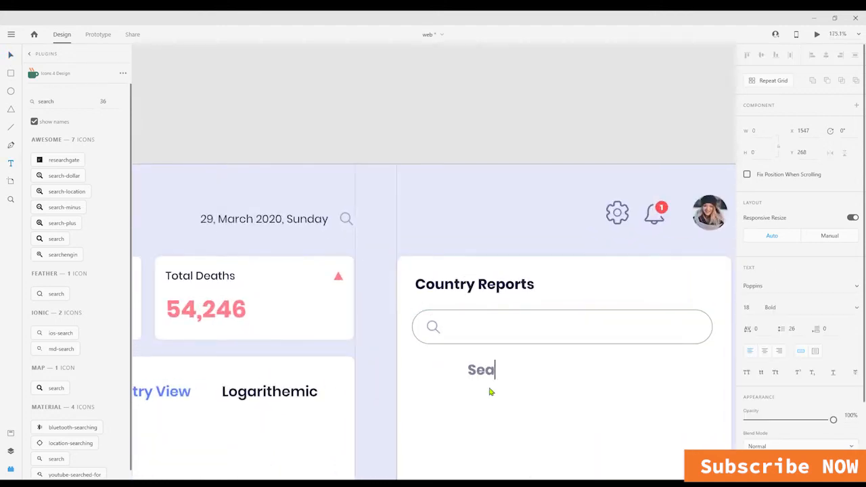
pyautogui.write('rch Country')
# - Set the Search Country text to size 14 and Regular weight
pyautogui.hotkey('ctrl', 'a')
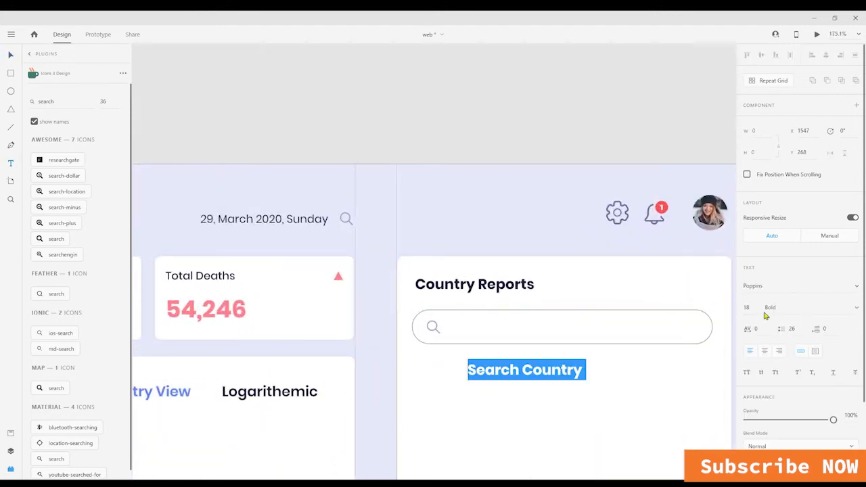
pyautogui.click(759, 314)
pyautogui.write('14')
pyautogui.press('Return')
pyautogui.click(802, 311)
pyautogui.write('Regular')
pyautogui.press('Return')
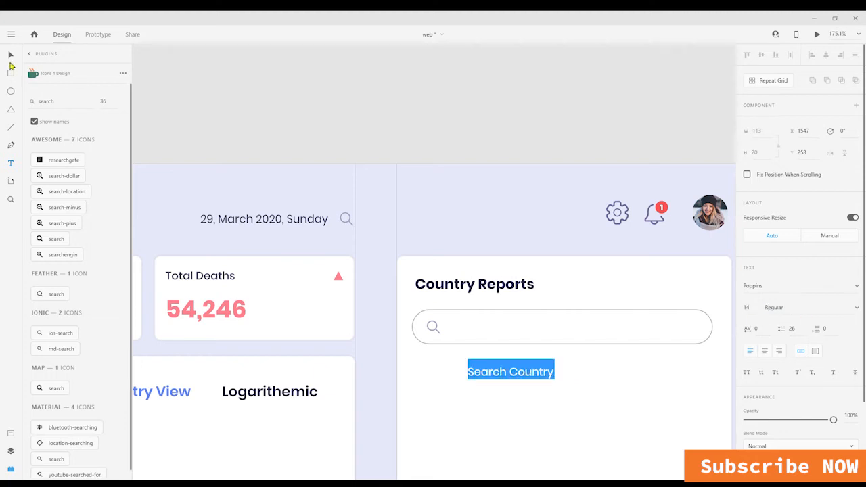
# - Move the Search Country text inside the rounded search field, just right of the search icon
pyautogui.click(11, 55)
pyautogui.moveTo(514, 371); pyautogui.dragTo(495, 332)
pyautogui.click(508, 362)
pyautogui.scroll(-5, 508, 332)
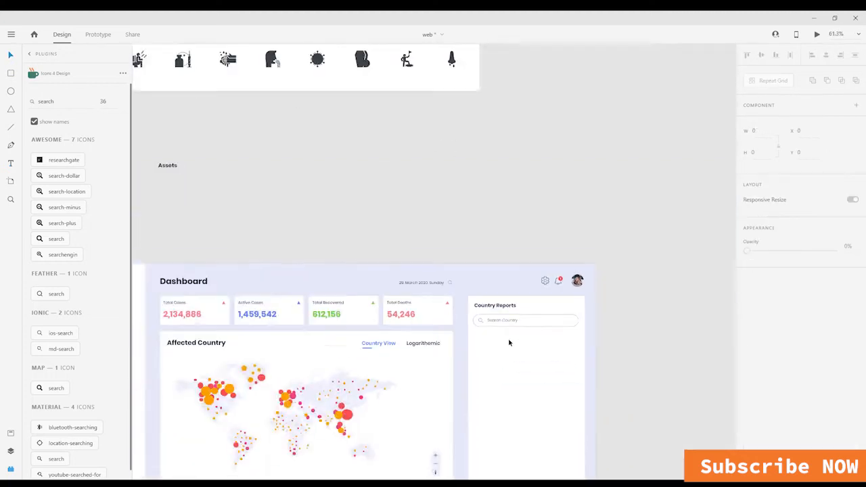
pyautogui.scroll(5, 510, 343)
pyautogui.click(429, 223)
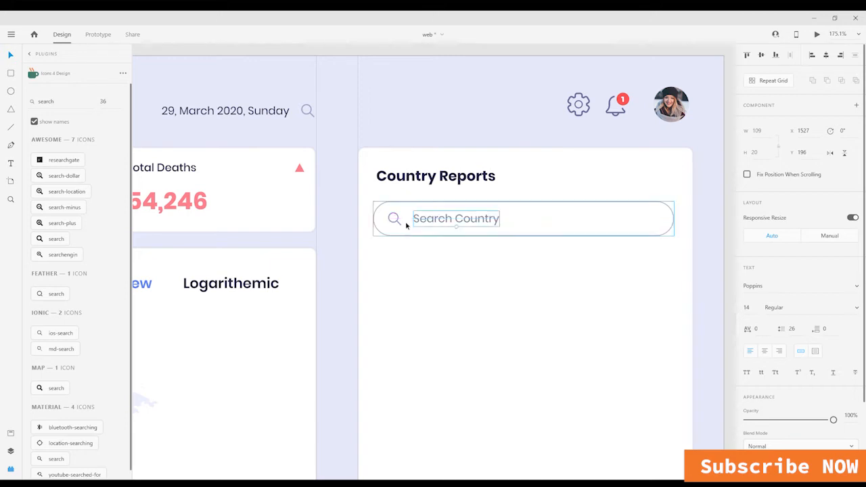
pyautogui.scroll(3, 400, 225)
pyautogui.click(392, 225)
pyautogui.click(452, 222)
pyautogui.click(595, 331)
# - Add a multi-line text below the search field listing the countries USA, Spain and Italy
pyautogui.scroll(-3, 609, 339)
pyautogui.moveTo(609, 338); pyautogui.dragTo(420, 274)
pyautogui.press('Escape')
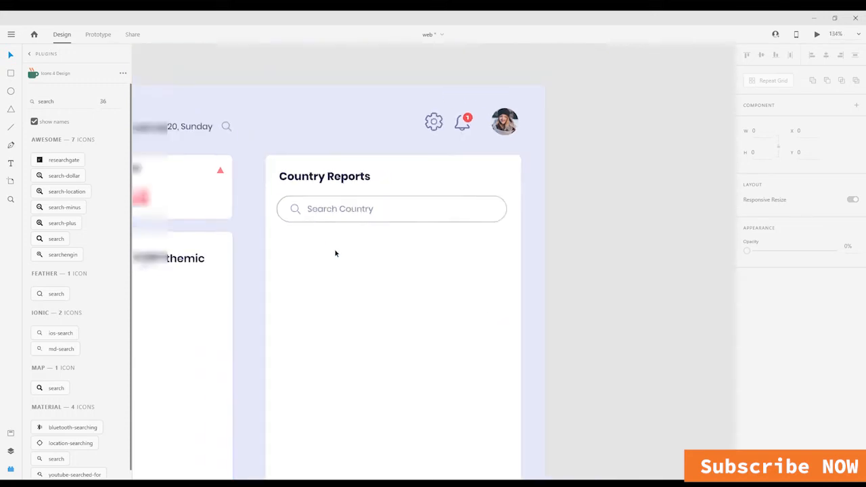
pyautogui.press('t')
pyautogui.click(288, 234)
pyautogui.write('USA')
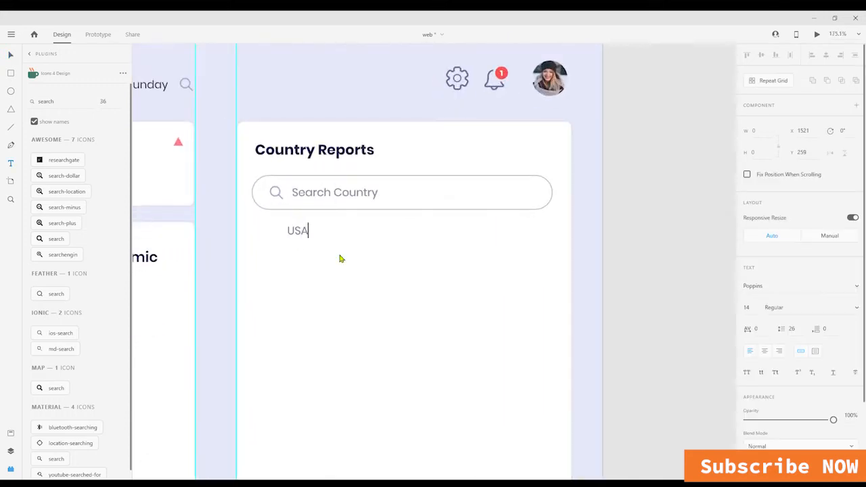
pyautogui.press('Return')
pyautogui.write('Chi')
pyautogui.press('BackSpace')
pyautogui.press('BackSpace')
pyautogui.write('hina')
pyautogui.press('BackSpace')
pyautogui.press('BackSpace')
pyautogui.press('BackSpace')
pyautogui.press('BackSpace')
pyautogui.press('BackSpace')
pyautogui.press('BackSpace')
pyautogui.press('BackSpace')
pyautogui.write('Spain')
pyautogui.press('Return')
pyautogui.write('Italy')
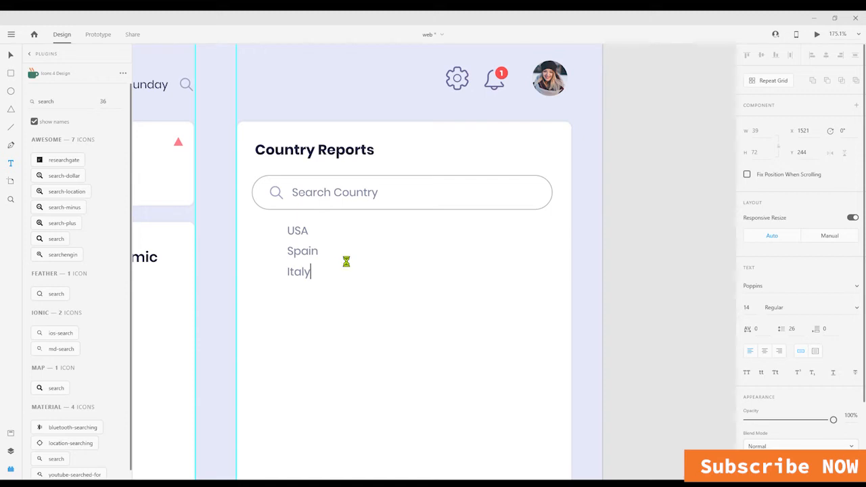
# - Extend the country list with the lines Germany, France, China and Iran
pyautogui.write('GermanyFreance')
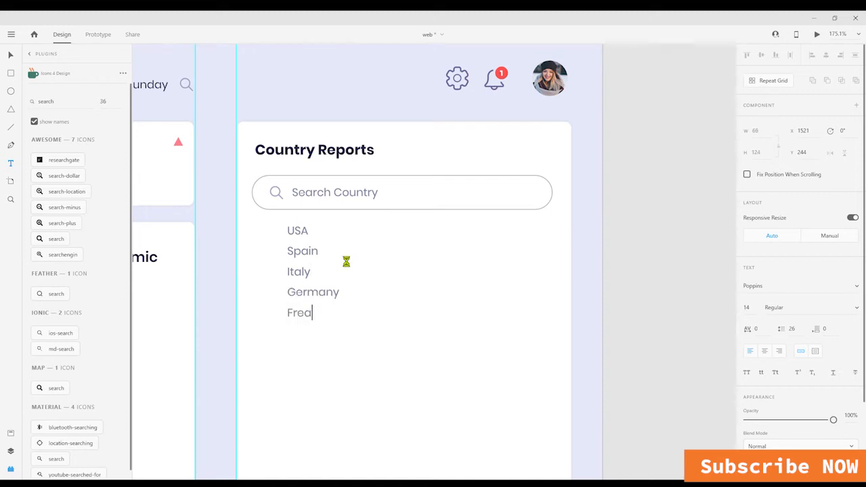
pyautogui.press('BackSpace')
pyautogui.press('BackSpace')
pyautogui.press('BackSpace')
pyautogui.press('BackSpace')
pyautogui.press('BackSpace')
pyautogui.write('ance')
pyautogui.press('Return')
pyautogui.write('Cina')
pyautogui.press('BackSpace')
pyautogui.press('BackSpace')
pyautogui.press('BackSpace')
pyautogui.write('hina ')
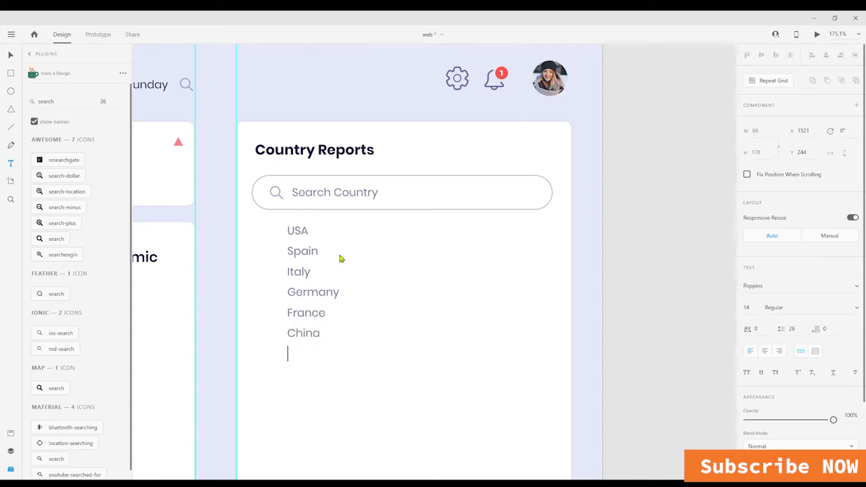
pyautogui.write('Iran')
# - Set the line spacing of the whole country list to 56
pyautogui.hotkey('ctrl', 'a')
pyautogui.click(802, 334)
pyautogui.write('52')
pyautogui.press('Return')
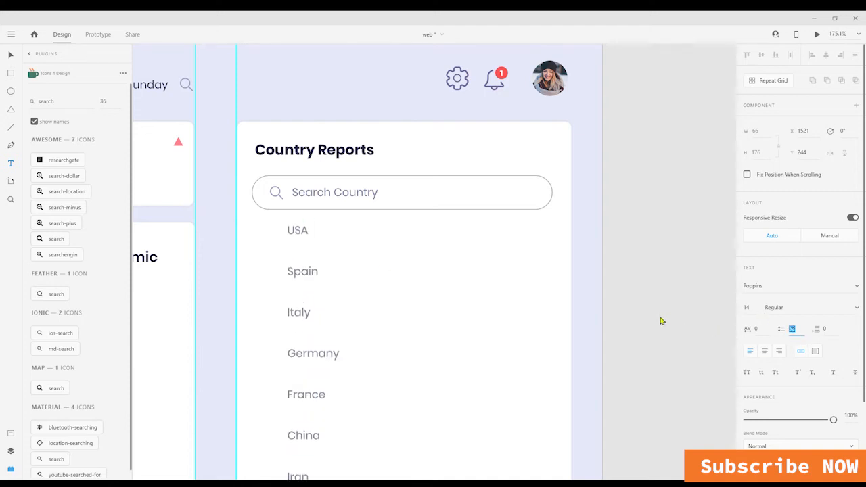
pyautogui.press('Up')
pyautogui.press('Up')
pyautogui.press('Up')
pyautogui.press('Up')
# - Move the country list slightly down and left beneath the search field, to about X 1513
pyautogui.click(11, 55)
pyautogui.click(218, 183)
pyautogui.moveTo(301, 234); pyautogui.dragTo(295, 249)
pyautogui.click(586, 303)
pyautogui.scroll(-5, 570, 316)
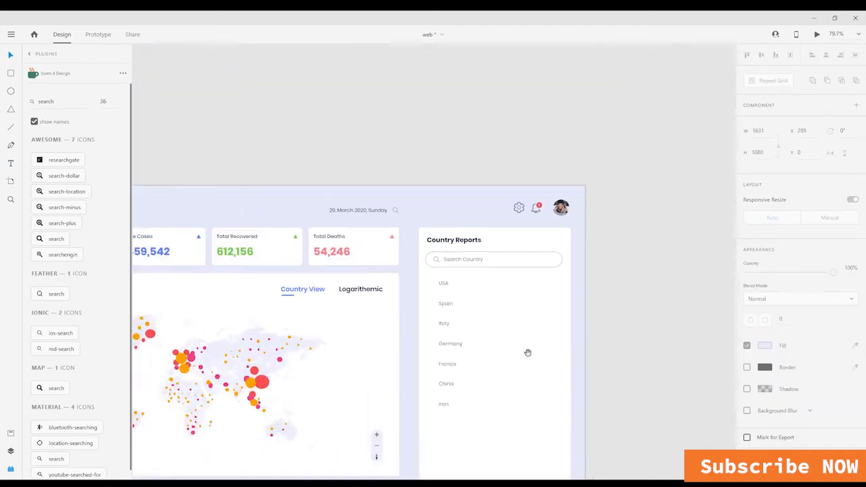
pyautogui.moveTo(527, 353); pyautogui.dragTo(504, 288)
# - Set the country list to text size 16 with a line spacing of 68
pyautogui.click(425, 257)
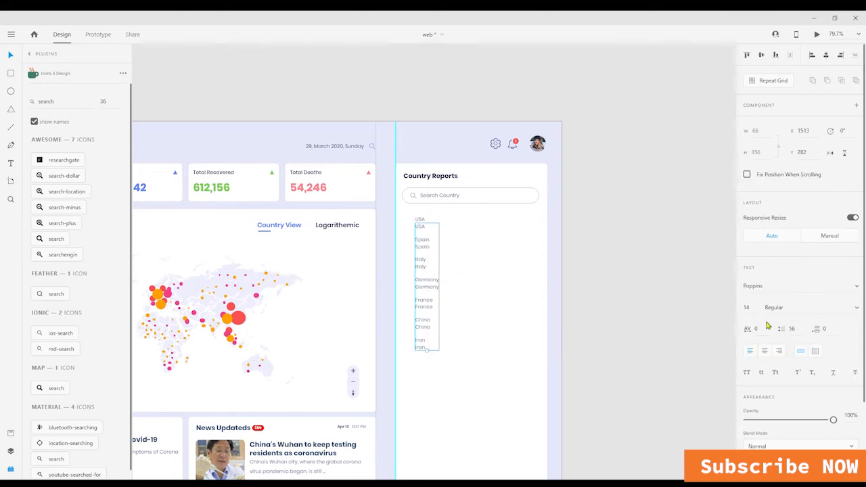
pyautogui.press('Up')
pyautogui.press('Up')
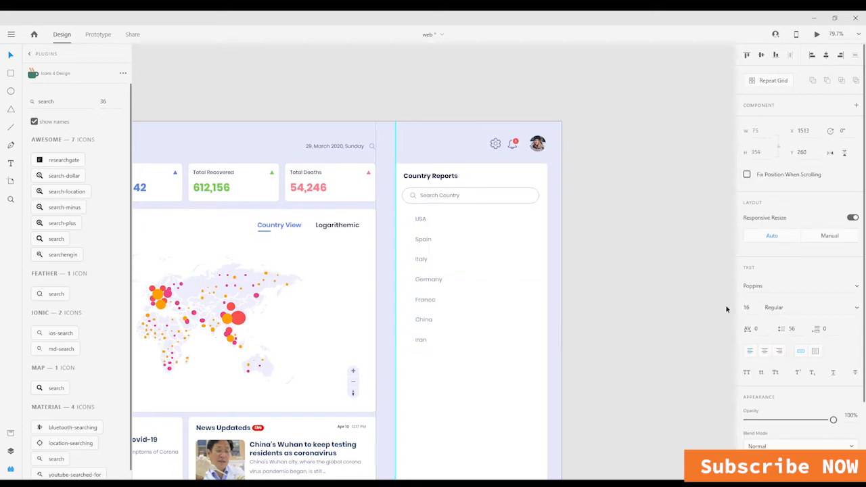
pyautogui.click(792, 328)
pyautogui.click(681, 323)
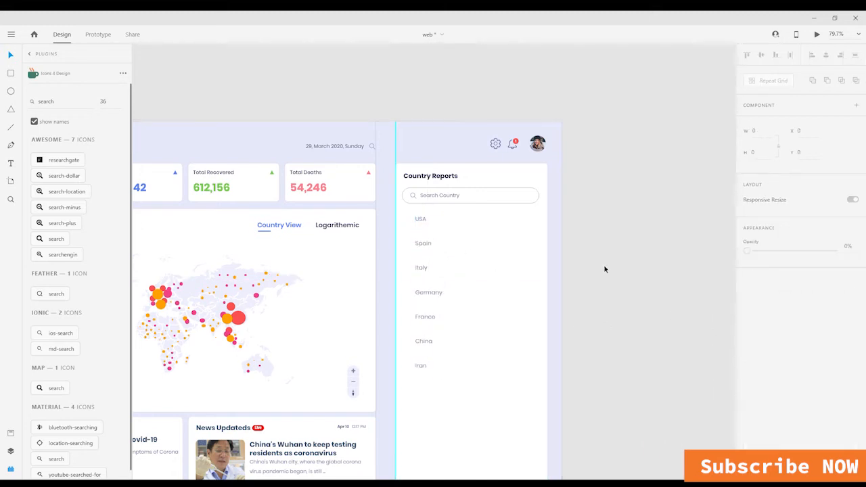
# - Duplicate the country list slightly below the original and set the copy's text size to 12
pyautogui.scroll(4, 437, 240)
pyautogui.click(402, 202)
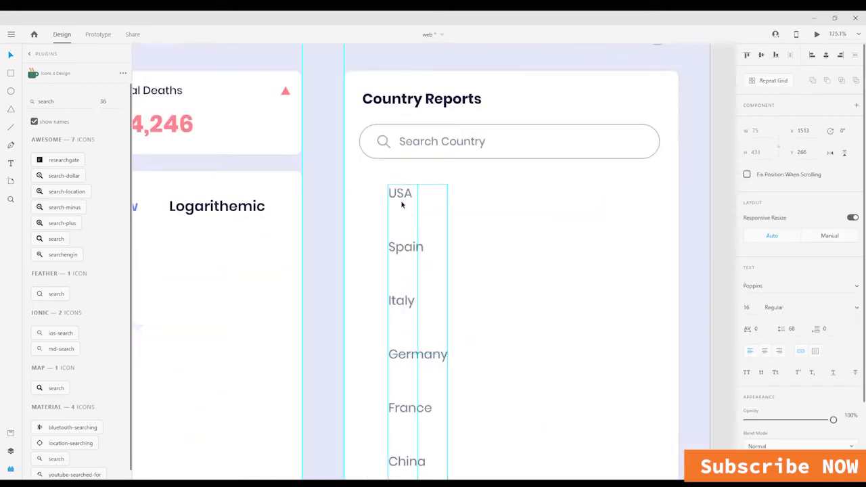
pyautogui.moveTo(402, 203); pyautogui.dragTo(431, 232)
pyautogui.moveTo(753, 309); pyautogui.dragTo(717, 309)
pyautogui.write('12')
pyautogui.press('Return')
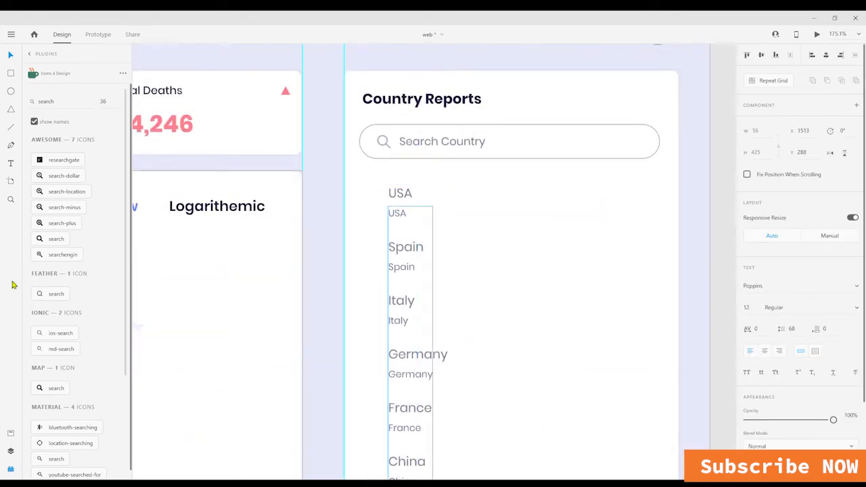
# - Color the small copied list with the saved pink-red swatch and move it up close under the country names, to Y 282
pyautogui.click(10, 433)
pyautogui.click(41, 208)
pyautogui.moveTo(401, 216); pyautogui.dragTo(376, 180)
# - Replace the small list's names with the increase figures +368, +1600, +975, +765, +125, +81 and +17, one per country
pyautogui.doubleClick(401, 210)
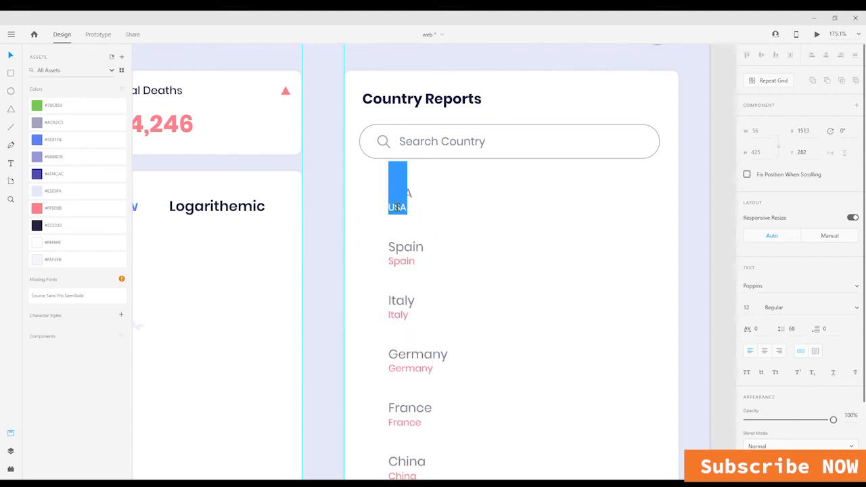
pyautogui.hotkey('ctrl', 'a')
pyautogui.write('+168')
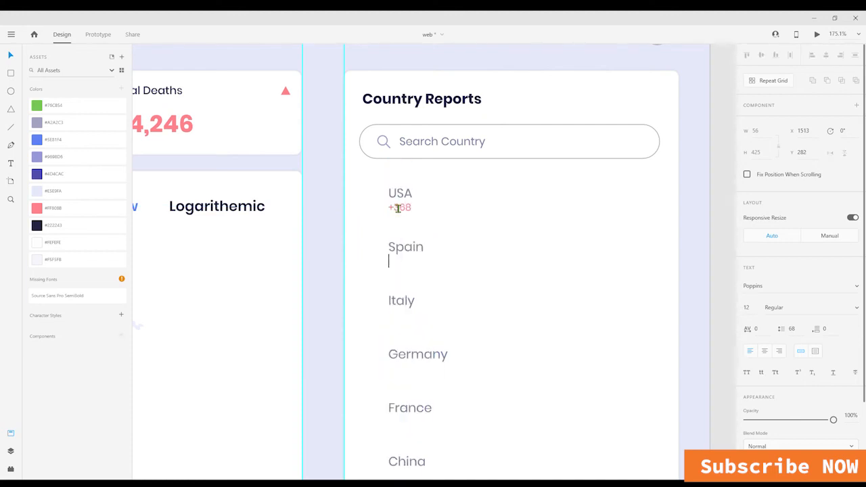
pyautogui.write('+1600')
pyautogui.write('+9')
pyautogui.write('+125')
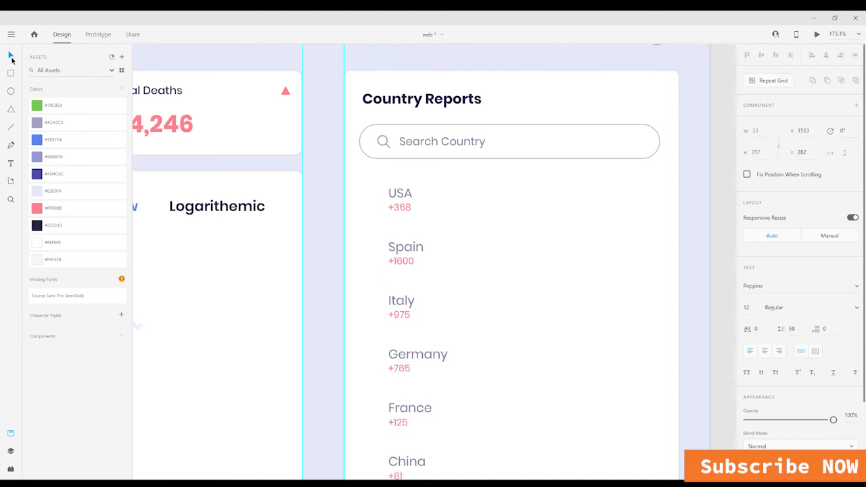
pyautogui.scroll(-2, 444, 347)
pyautogui.doubleClick(410, 379)
pyautogui.click(417, 381)
pyautogui.press('Return')
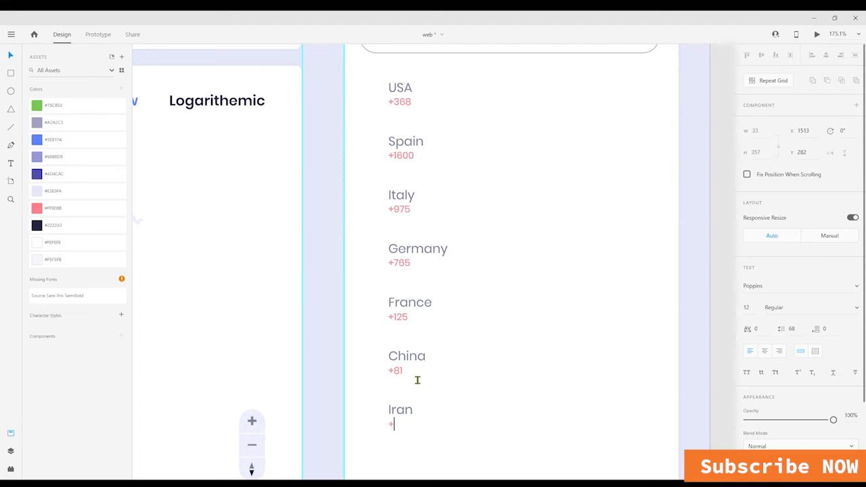
pyautogui.press('Escape')
# - Set the country names list to text size 20
pyautogui.scroll(-3, 517, 377)
pyautogui.press('Escape')
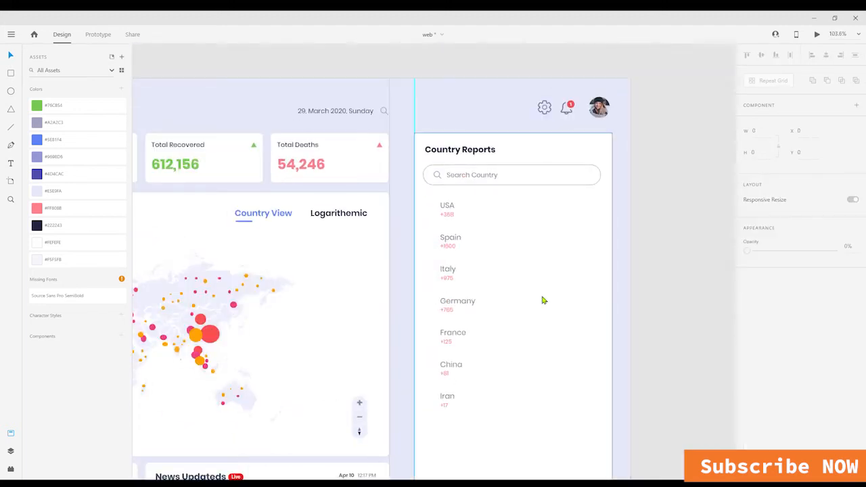
pyautogui.click(464, 226)
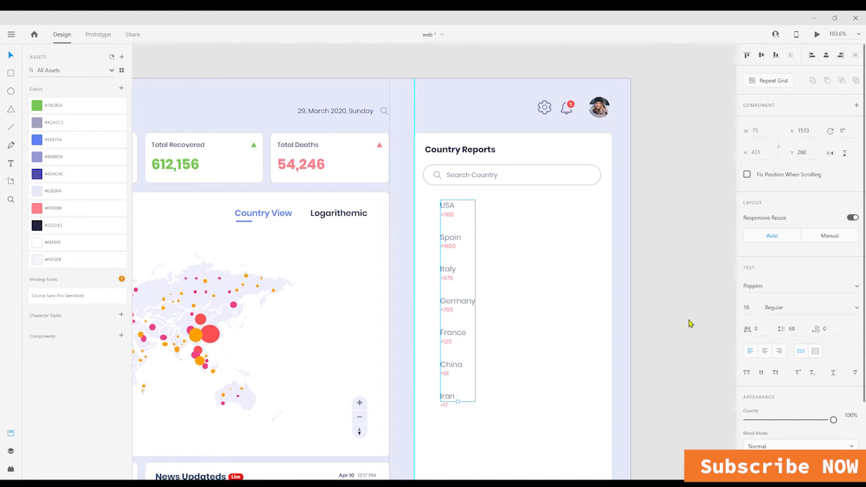
pyautogui.scroll(-5, 567, 329)
pyautogui.scroll(2, 558, 340)
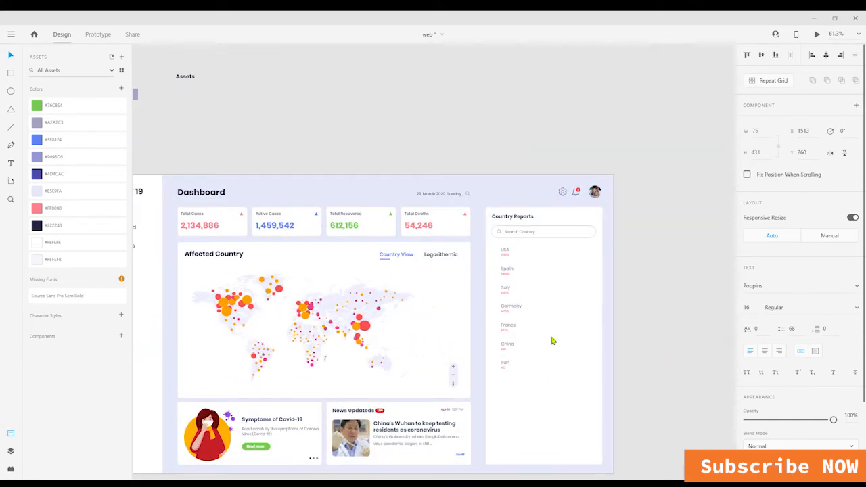
pyautogui.scroll(3, 620, 351)
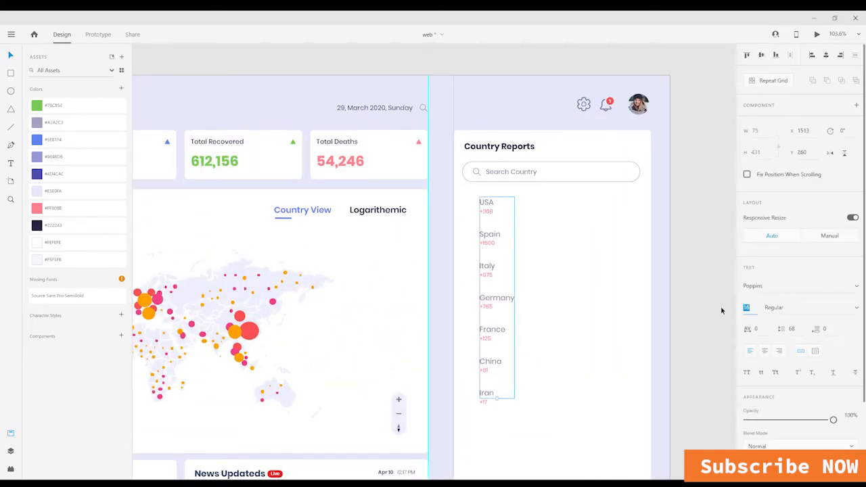
pyautogui.write('20')
pyautogui.press('Return')
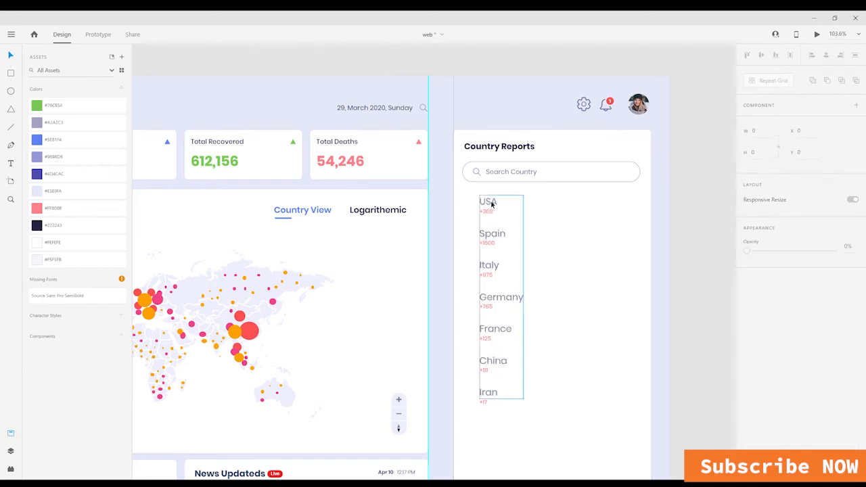
# - Set the country names list's line spacing to 77
pyautogui.click(805, 336)
pyautogui.press('Up')
pyautogui.press('Up')
pyautogui.press('Up')
pyautogui.press('Up')
pyautogui.press('Up')
pyautogui.press('Up')
pyautogui.press('Up')
pyautogui.press('Up')
pyautogui.press('Up')
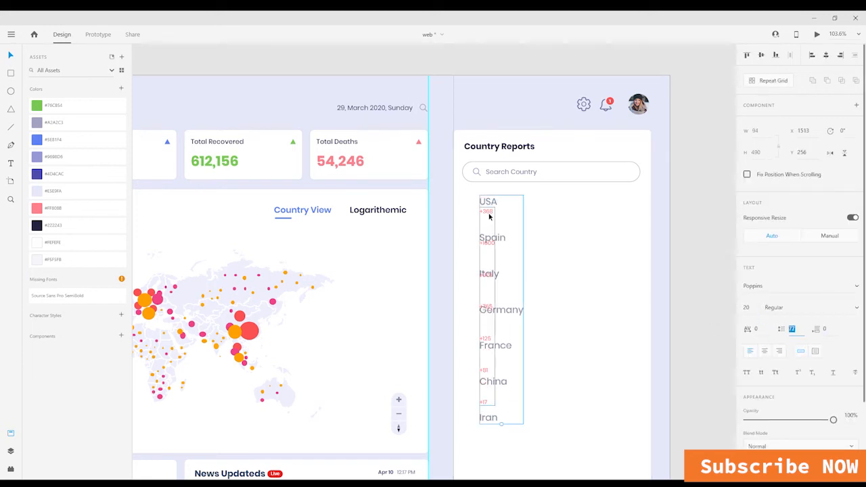
# - Set the line spacing of the pink-red increase figures to 77 to match the country names
pyautogui.click(488, 214)
pyautogui.click(806, 338)
pyautogui.press('Up')
pyautogui.press('Up')
pyautogui.press('Up')
pyautogui.press('Up')
pyautogui.press('Up')
pyautogui.press('Up')
pyautogui.press('Escape')
# - Move the column of increase figures slightly down beneath the country names, to Y 286
pyautogui.scroll(-2, 599, 304)
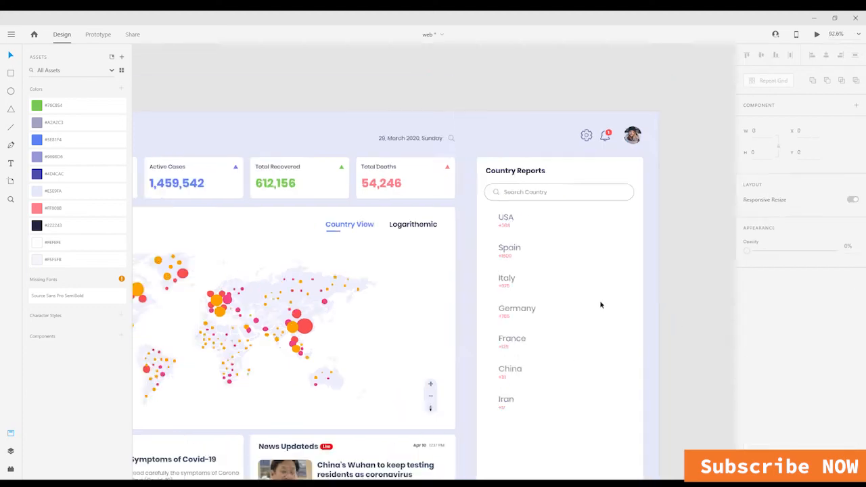
pyautogui.scroll(5, 534, 268)
pyautogui.click(546, 296)
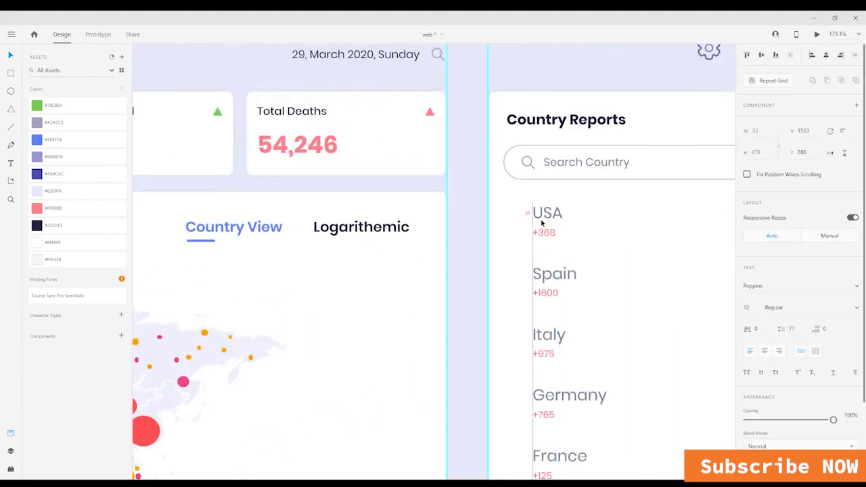
pyautogui.moveTo(546, 296); pyautogui.dragTo(561, 240)
pyautogui.scroll(-6, 512, 296)
pyautogui.click(589, 290)
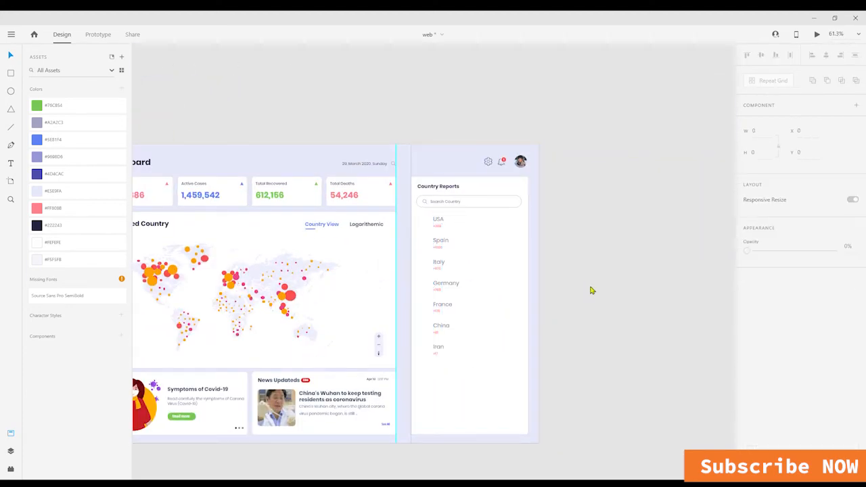
# - Duplicate the country names list toward the right edge of the Country Reports card and right-align its text
pyautogui.click(437, 224)
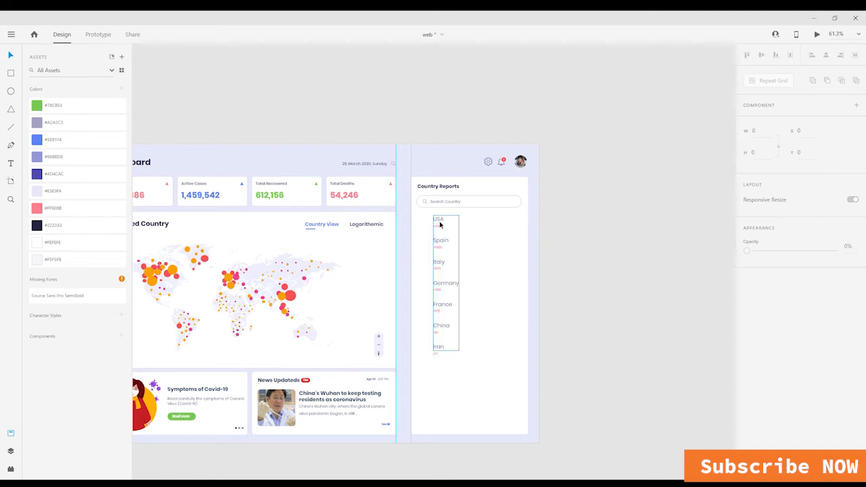
pyautogui.moveTo(437, 224); pyautogui.dragTo(501, 226)
pyautogui.click(780, 352)
pyautogui.click(535, 250)
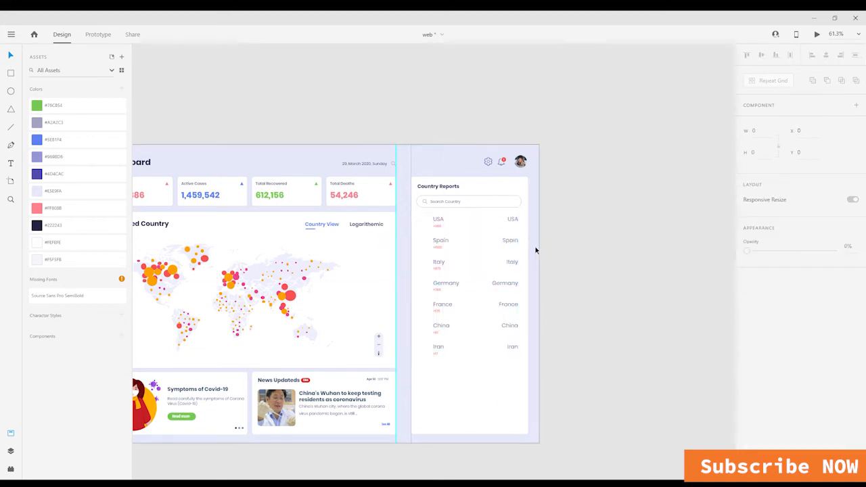
# - Replace USA in the right-aligned copy with 485451 and delete the remaining country names there
pyautogui.scroll(4, 519, 231)
pyautogui.doubleClick(512, 207)
pyautogui.moveTo(495, 206); pyautogui.dragTo(536, 213)
pyautogui.write('48')
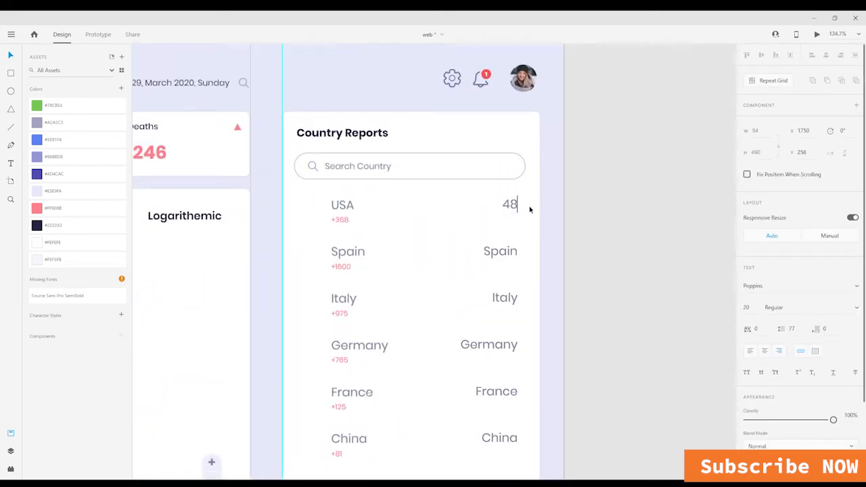
pyautogui.write('5n')
pyautogui.write('51')
pyautogui.hotkey('ctrl', 'a')
pyautogui.click(514, 252)
pyautogui.moveTo(484, 251); pyautogui.dragTo(536, 473)
pyautogui.press('BackSpace')
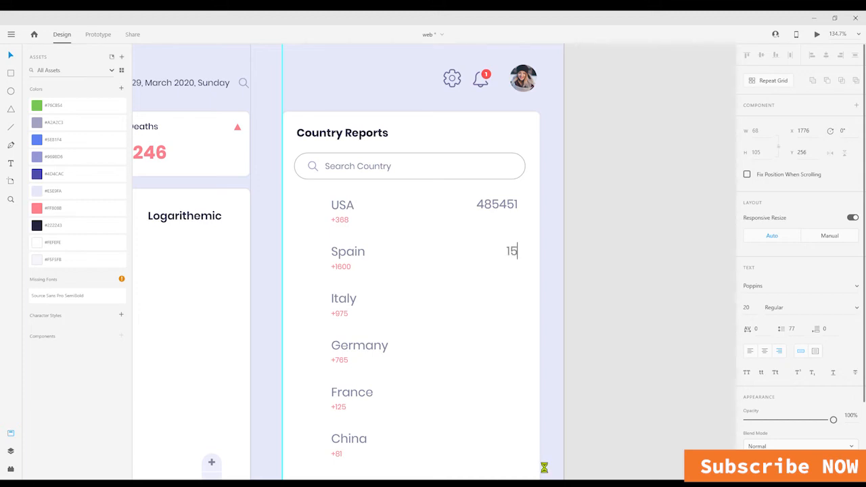
# - Enter 153,154 as Spain's total and insert the thousands comma in the USA total to make it 485,451
pyautogui.write('3,154')
pyautogui.press('Up')
pyautogui.press('Left')
pyautogui.press('Left')
pyautogui.press('Left')
pyautogui.write(',')
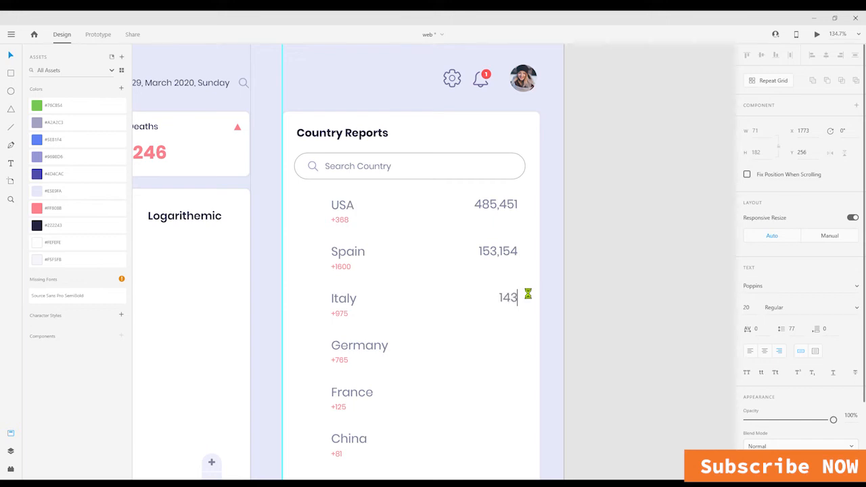
# - Enter the totals 143,626 for Italy, 118,654 for Germany, 117,874 for France and 84,154 for China
pyautogui.write(',626')
pyautogui.press('Return')
pyautogui.write('118,654,')
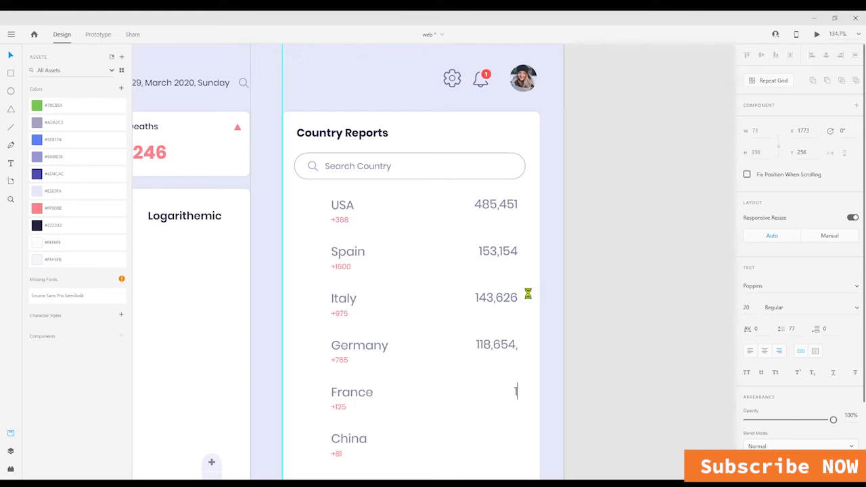
pyautogui.write('874')
pyautogui.press('Return')
pyautogui.write('84,1542')
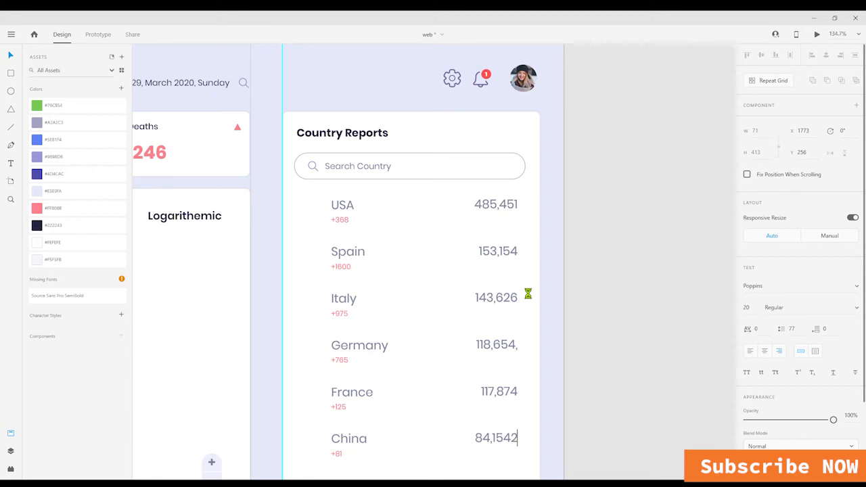
pyautogui.press('BackSpace')
pyautogui.press('BackSpace')
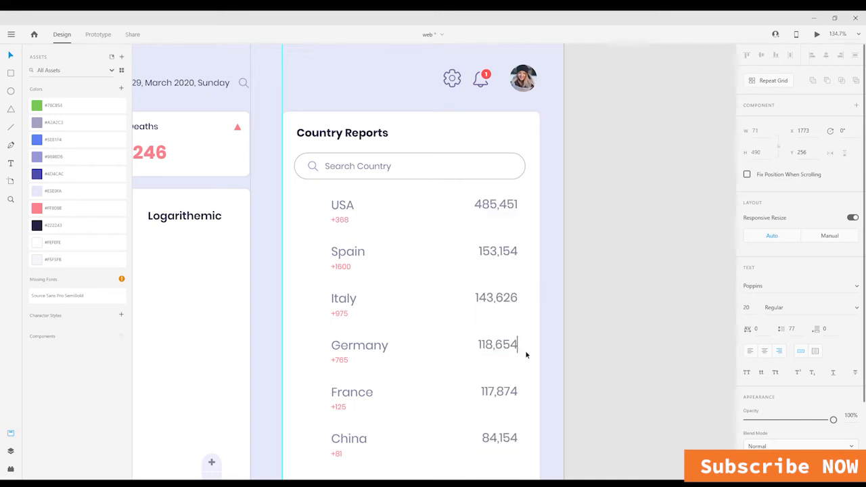
# - Finish editing the country totals text and set its font weight to Bold
pyautogui.click(9, 57)
pyautogui.scroll(-3, 496, 352)
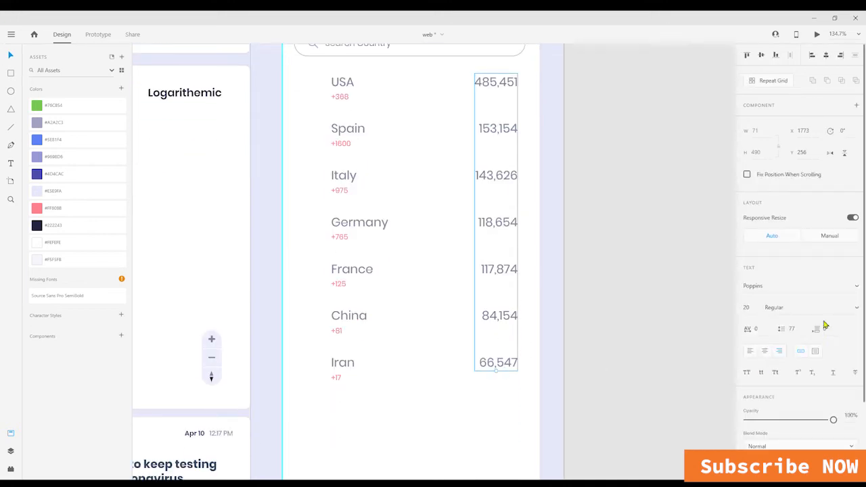
pyautogui.click(809, 312)
pyautogui.write('Bold')
pyautogui.press('Return')
pyautogui.click(599, 331)
pyautogui.scroll(-4, 597, 338)
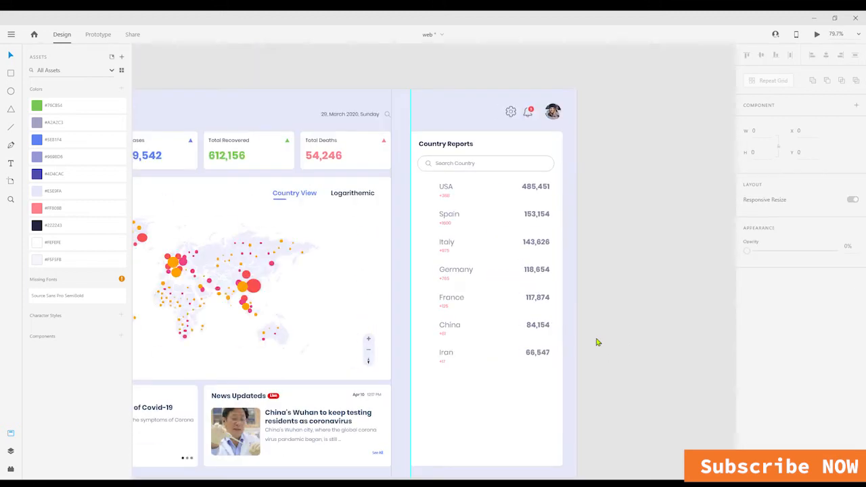
# - Recolour the country totals dark navy and set their font weight to Medium
pyautogui.click(554, 286)
pyautogui.click(649, 266)
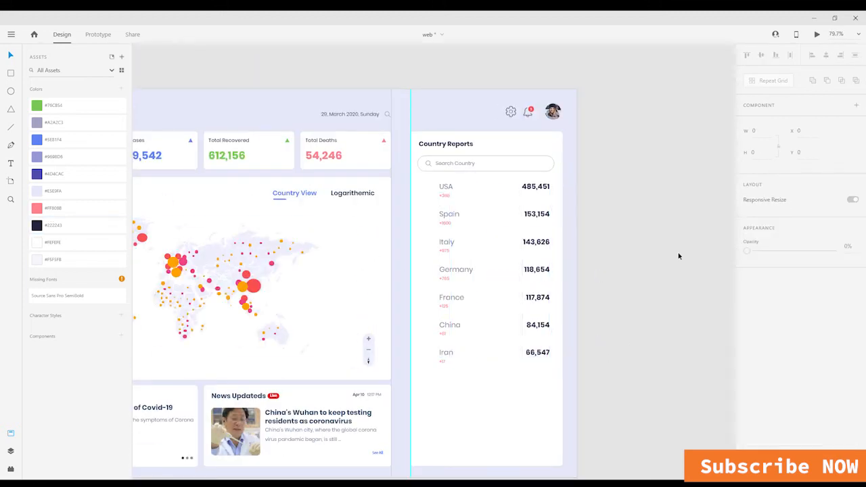
pyautogui.click(534, 193)
pyautogui.click(797, 312)
pyautogui.press('Return')
pyautogui.click(649, 323)
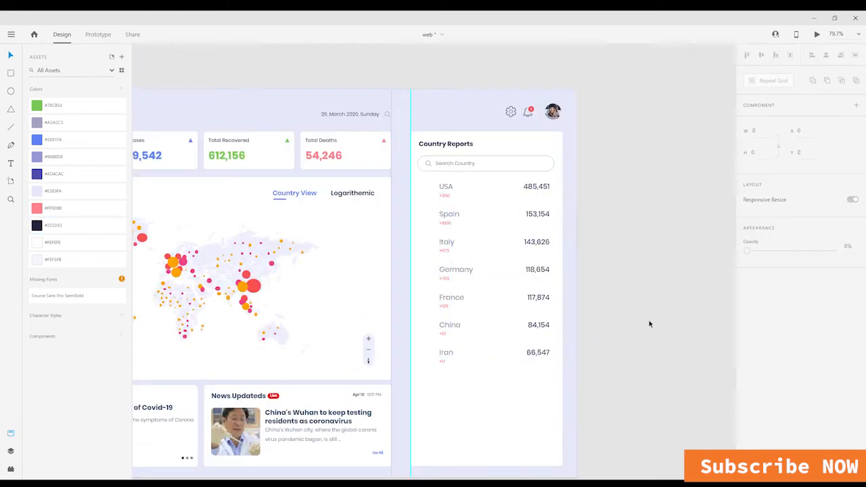
# - Nudge the country totals column inward, away from the right edge of the Country Reports card
pyautogui.click(544, 354)
pyautogui.click(636, 355)
pyautogui.click(543, 184)
pyautogui.hotkey('shift', 'Left')
pyautogui.click(595, 229)
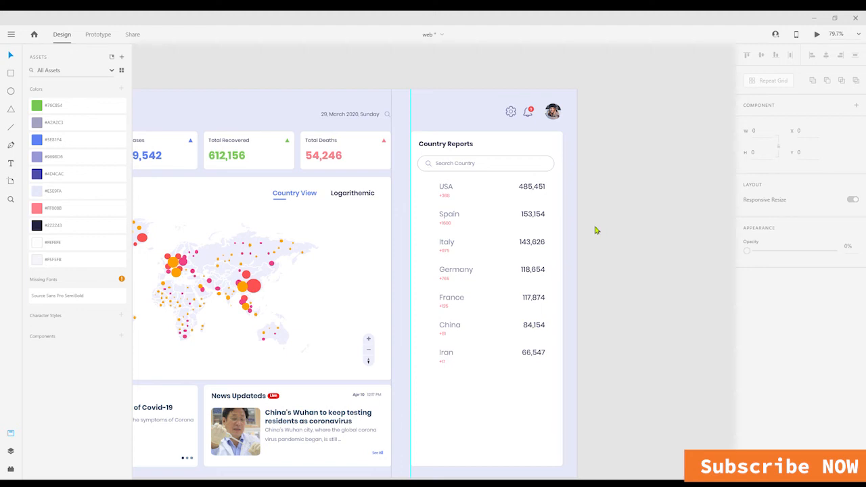
# - Shorten the white Country Reports card so it ends just below the Iran row
pyautogui.scroll(-3, 595, 230)
pyautogui.click(489, 380)
pyautogui.moveTo(489, 380); pyautogui.dragTo(490, 296)
pyautogui.click(583, 310)
pyautogui.scroll(2, 490, 234)
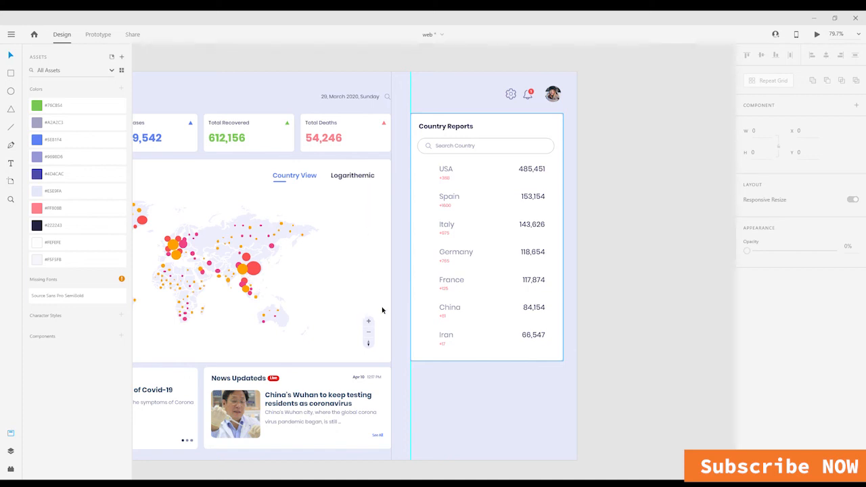
# - Paste the seven country flag icons, scale them down to about 40 px and place them beside the country names
pyautogui.hotkey('ctrl', 'v')
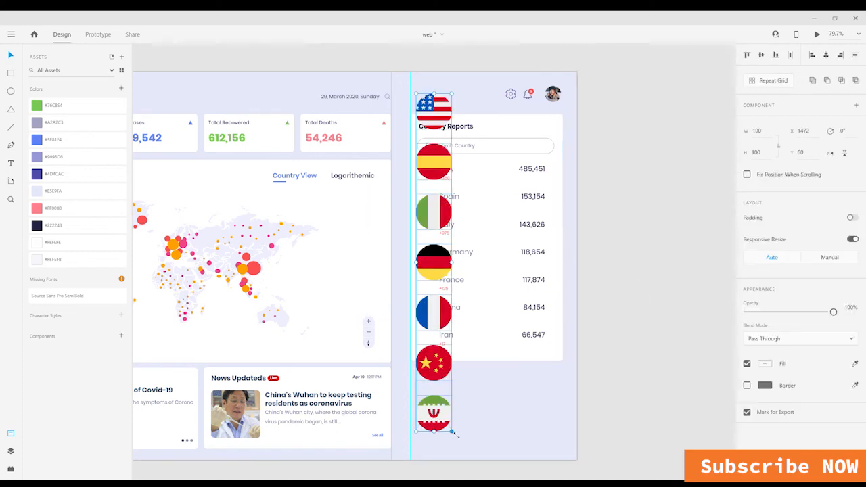
pyautogui.moveTo(451, 432); pyautogui.dragTo(434, 258)
pyautogui.moveTo(424, 226); pyautogui.dragTo(422, 299)
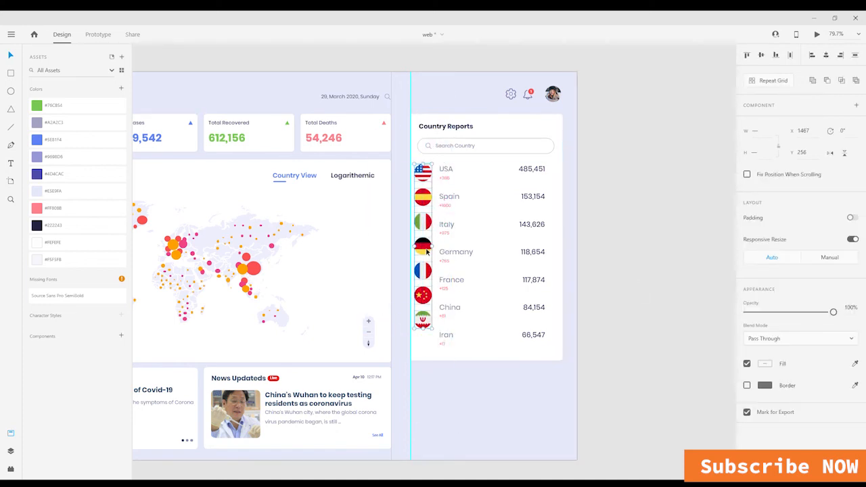
pyautogui.moveTo(437, 332); pyautogui.dragTo(430, 323)
pyautogui.press('Escape')
# - Move the upper flags individually toward the left edge of the Country Reports card and start spacing them apart
pyautogui.scroll(5, 422, 180)
pyautogui.moveTo(427, 170); pyautogui.dragTo(434, 171)
pyautogui.moveTo(428, 220); pyautogui.dragTo(411, 254)
pyautogui.hotkey('ctrl', 'z')
pyautogui.hotkey('ctrl', 'z')
pyautogui.moveTo(419, 292); pyautogui.dragTo(411, 297)
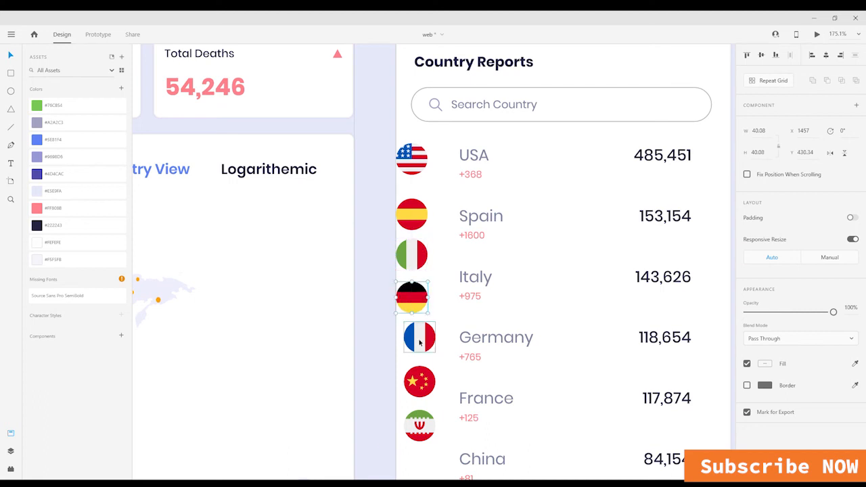
pyautogui.moveTo(420, 337); pyautogui.dragTo(406, 341)
# - Move the Iran, China, France, Germany, Italy and Spain flags individually into position beside their country names
pyautogui.scroll(-3, 438, 409)
pyautogui.moveTo(437, 424); pyautogui.dragTo(444, 409)
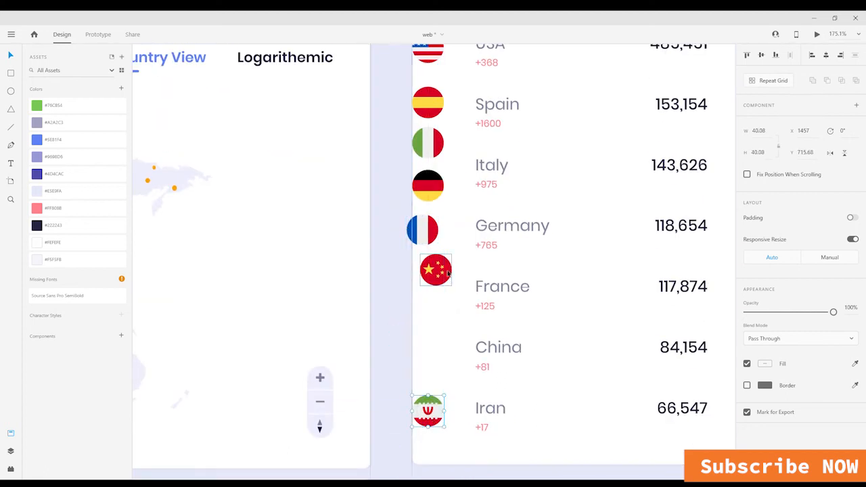
pyautogui.moveTo(450, 272); pyautogui.dragTo(440, 353)
pyautogui.moveTo(423, 233); pyautogui.dragTo(430, 303)
pyautogui.moveTo(428, 186); pyautogui.dragTo(433, 240)
pyautogui.moveTo(436, 152); pyautogui.dragTo(439, 190)
pyautogui.moveTo(434, 105); pyautogui.dragTo(434, 123)
# - Select the country flags together and adjust the column's vertical position to match the country rows
pyautogui.moveTo(464, 168); pyautogui.dragTo(480, 302)
pyautogui.moveTo(448, 184); pyautogui.dragTo(447, 198)
pyautogui.keyDown('shift'); pyautogui.click(446, 254); pyautogui.keyUp('shift')
pyautogui.keyDown('shift'); pyautogui.click(447, 312); pyautogui.keyUp('shift')
pyautogui.keyDown('shift'); pyautogui.click(447, 370); pyautogui.keyUp('shift')
pyautogui.moveTo(500, 322); pyautogui.dragTo(494, 178)
pyautogui.keyDown('shift'); pyautogui.click(438, 287); pyautogui.keyUp('shift')
pyautogui.keyDown('shift'); pyautogui.click(440, 346); pyautogui.keyUp('shift')
pyautogui.keyDown('shift'); pyautogui.click(439, 403); pyautogui.keyUp('shift')
pyautogui.moveTo(473, 264); pyautogui.dragTo(473, 391)
pyautogui.moveTo(449, 186); pyautogui.dragTo(449, 176)
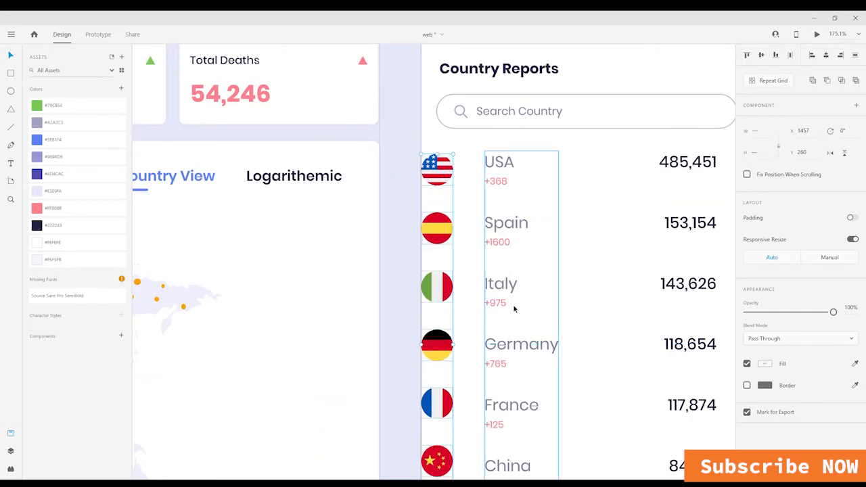
# - Fine-tune the vertical positions of the individual flags so each one sits level with its country entry
pyautogui.click(438, 227)
pyautogui.doubleClick(445, 239)
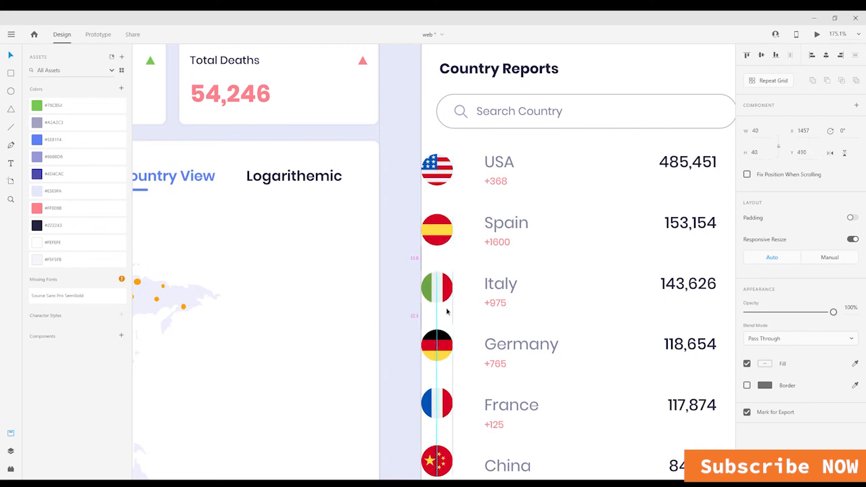
pyautogui.moveTo(446, 399); pyautogui.dragTo(443, 433)
pyautogui.scroll(-2, 453, 414)
pyautogui.scroll(-4, 451, 430)
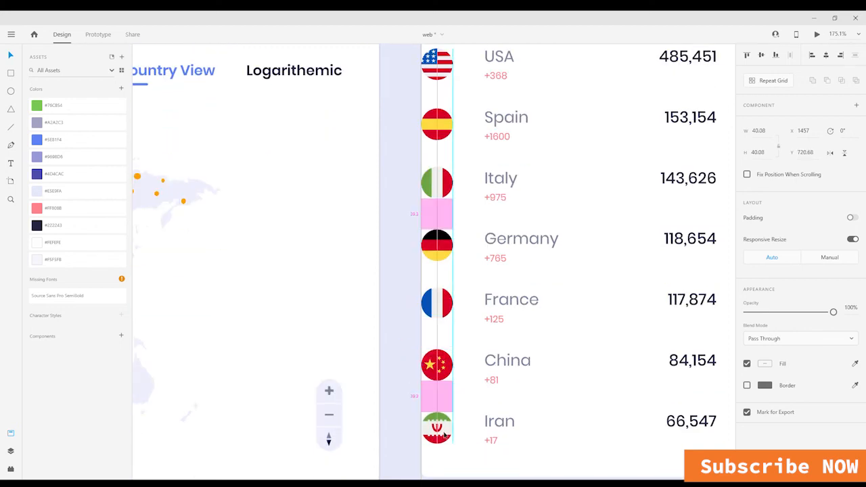
pyautogui.click(553, 318)
# - Select all seven flags without the card and shift them right, inset from the card's left edge
pyautogui.scroll(-3, 552, 319)
pyautogui.click(463, 403)
pyautogui.keyDown('shift'); pyautogui.click(464, 354); pyautogui.keyUp('shift')
pyautogui.keyDown('shift'); pyautogui.click(464, 308); pyautogui.keyUp('shift')
pyautogui.keyDown('shift'); pyautogui.click(461, 268); pyautogui.keyUp('shift')
pyautogui.keyDown('shift'); pyautogui.click(462, 221); pyautogui.keyUp('shift')
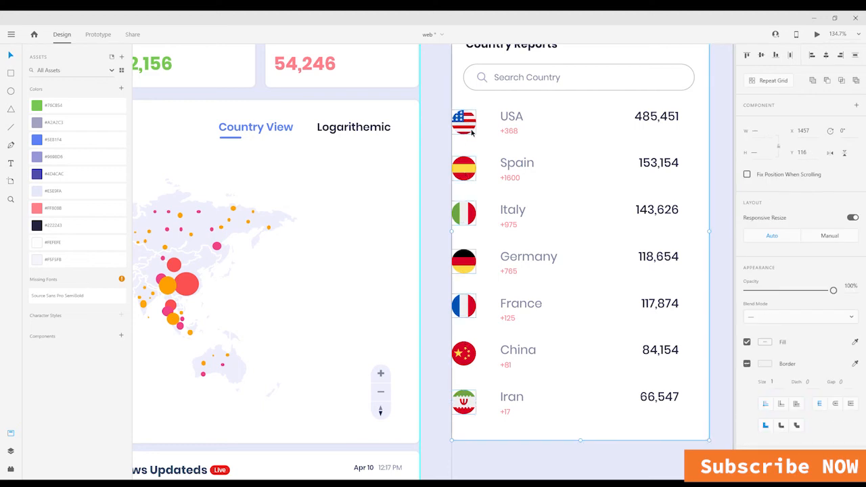
pyautogui.moveTo(472, 132); pyautogui.dragTo(484, 125)
pyautogui.hotkey('ctrl', 'z')
pyautogui.keyDown('shift'); pyautogui.click(577, 140); pyautogui.keyUp('shift')
pyautogui.moveTo(466, 355); pyautogui.dragTo(482, 356)
# - Shift the country totals column slightly further left to leave room for a scrollbar
pyautogui.hotkey('ctrl', '0')
pyautogui.click(544, 221)
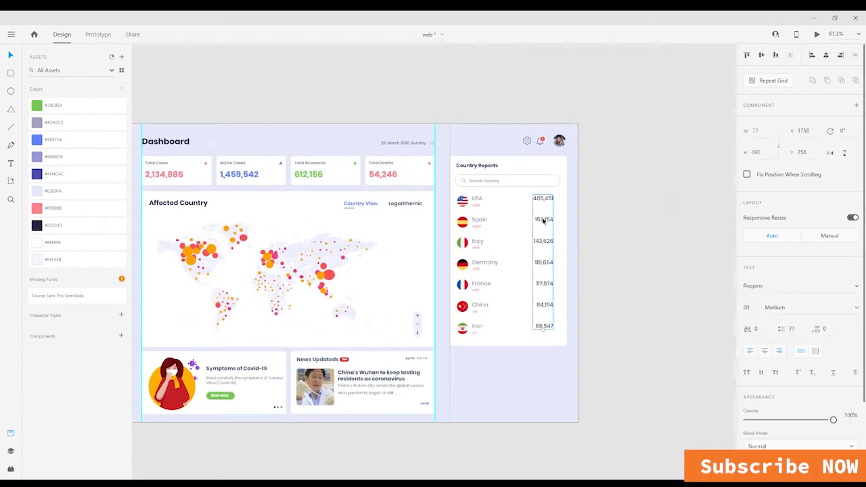
pyautogui.moveTo(543, 221); pyautogui.dragTo(541, 221)
pyautogui.click(611, 250)
# - Draw a borderless pale lavender scrollbar track about 15 by 514 px beside the country totals and round its corners
pyautogui.click(12, 73)
pyautogui.scroll(2, 437, 192)
pyautogui.moveTo(641, 197); pyautogui.dragTo(648, 437)
pyautogui.click(747, 385)
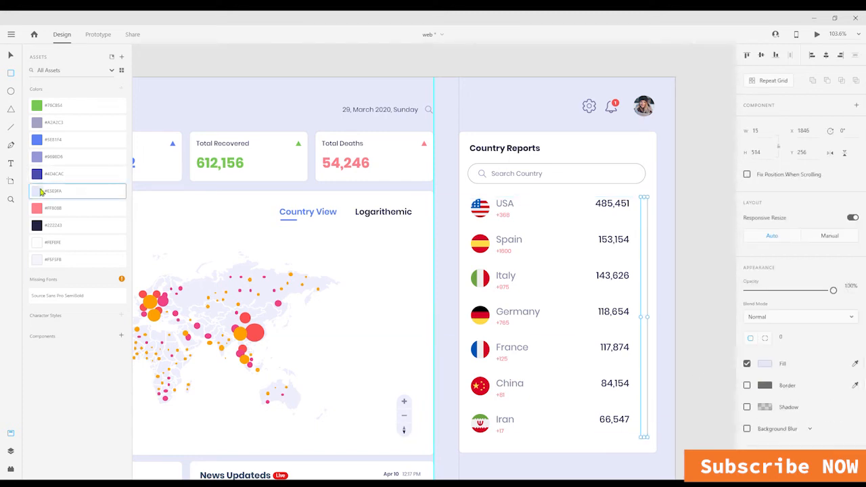
pyautogui.press('v')
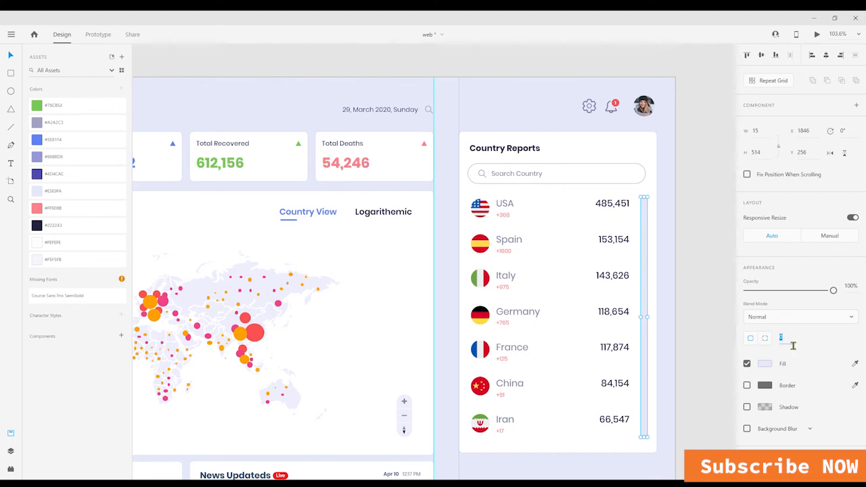
pyautogui.write('10')
pyautogui.press('Return')
pyautogui.click(705, 250)
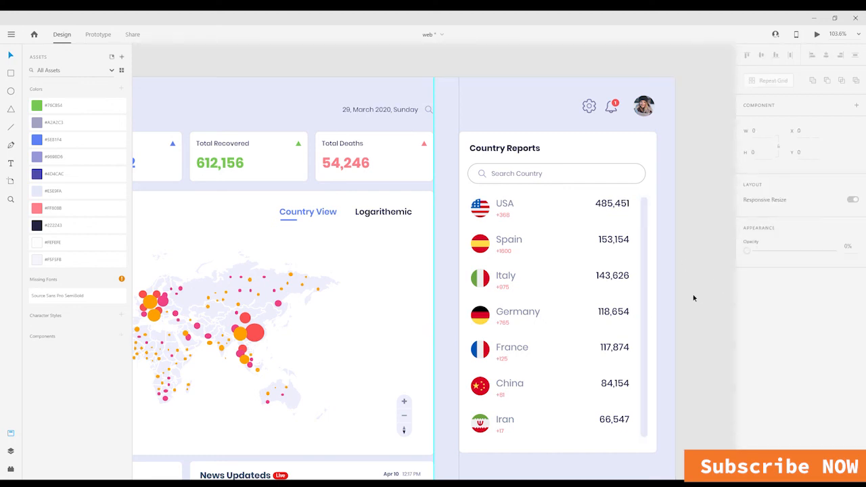
# - Make an 11 by 96 px scrollbar thumb at the upper end of the track and fill it dark navy
pyautogui.scroll(3, 663, 285)
pyautogui.click(645, 330)
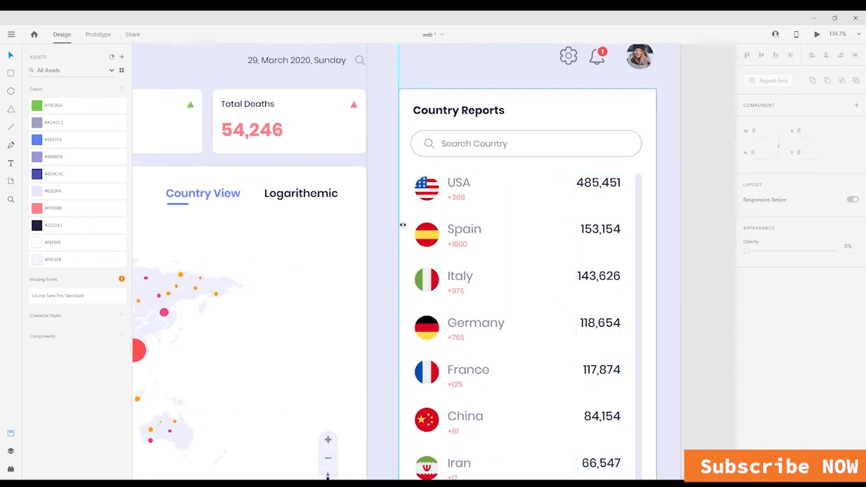
pyautogui.scroll(-2, 643, 266)
pyautogui.moveTo(642, 436); pyautogui.dragTo(643, 164)
pyautogui.click(39, 227)
pyautogui.click(660, 243)
# - Recolour the scrollbar thumb with the saved bright blue
pyautogui.click(640, 225)
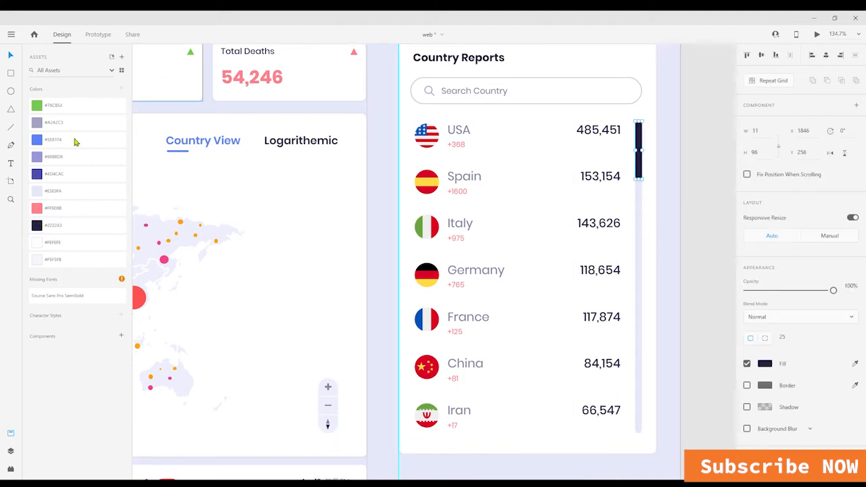
pyautogui.click(75, 139)
pyautogui.click(680, 212)
pyautogui.click(639, 148)
pyautogui.scroll(-5, 643, 163)
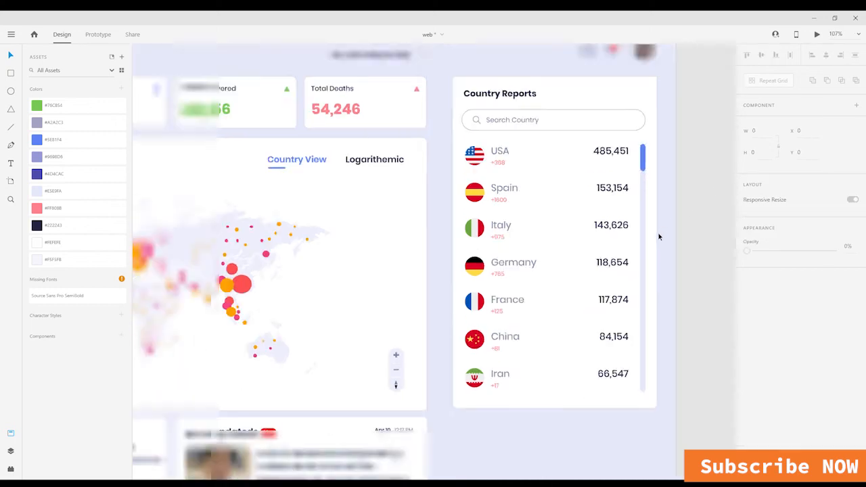
pyautogui.click(681, 305)
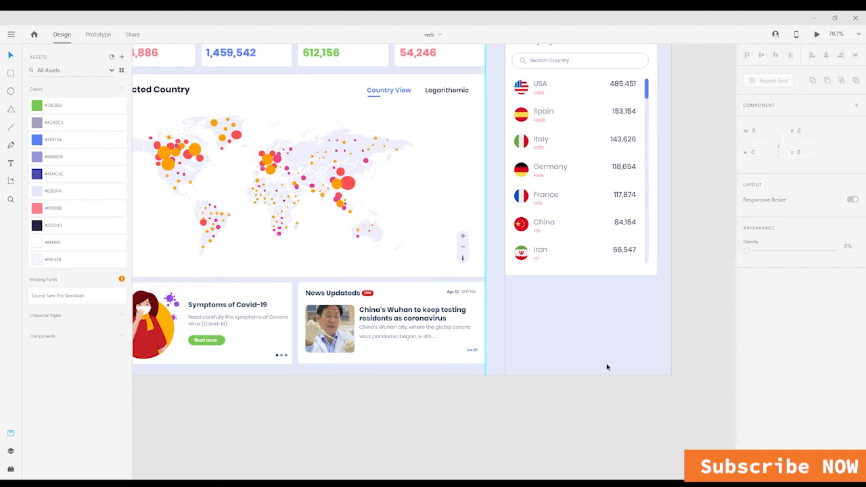
# - Duplicate the news card background below Country Reports, narrow it to that card's width and fill it coral pink
pyautogui.hscroll(3, 587, 379)
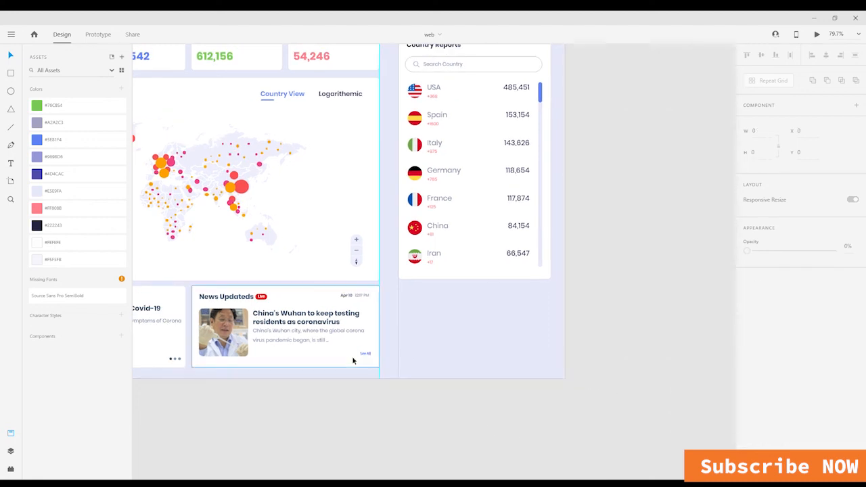
pyautogui.moveTo(323, 365); pyautogui.dragTo(530, 365)
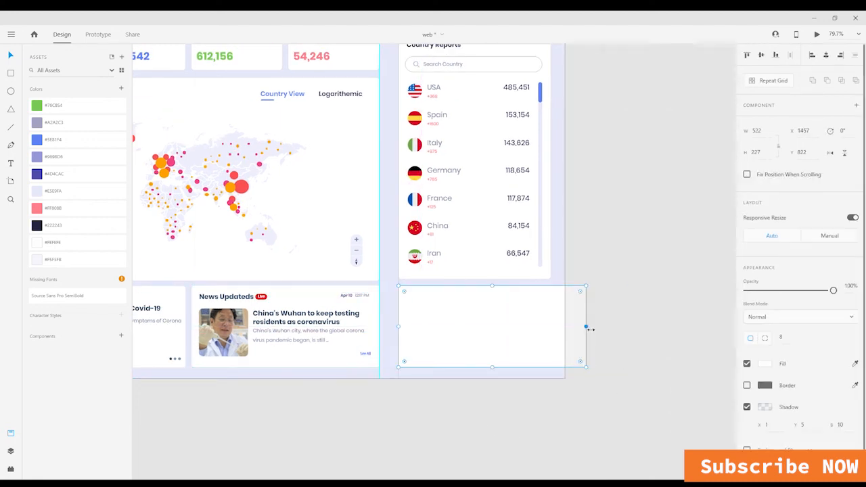
pyautogui.moveTo(586, 326); pyautogui.dragTo(551, 325)
pyautogui.click(54, 208)
pyautogui.click(570, 390)
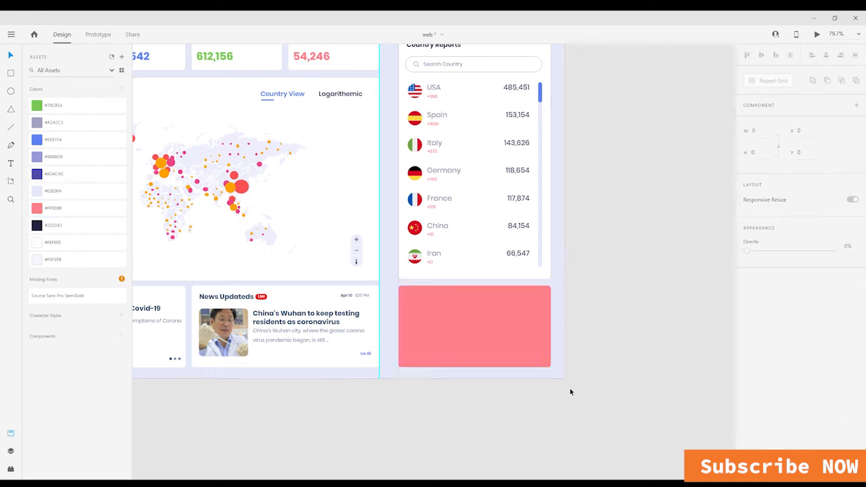
# - Paste the donation illustration, scale it to about 179 by 144 px and place it in the pink card's lower right
pyautogui.scroll(-4, 570, 390)
pyautogui.scroll(4, 567, 376)
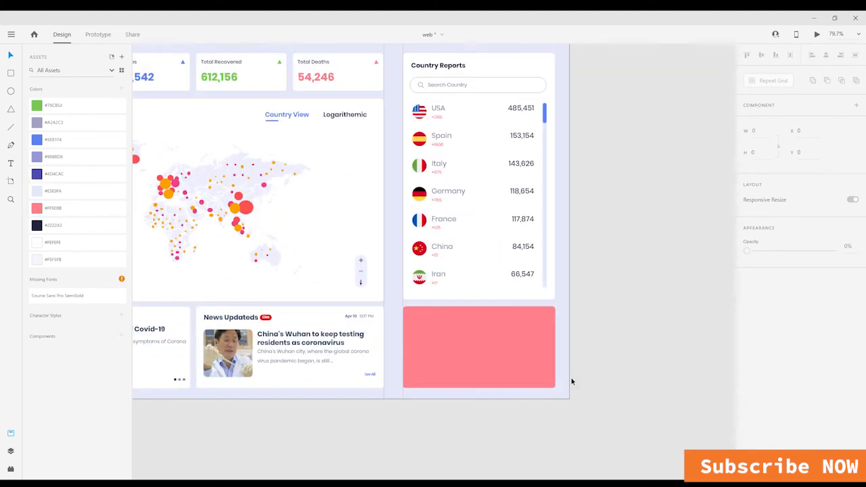
pyautogui.hotkey('ctrl', 'v')
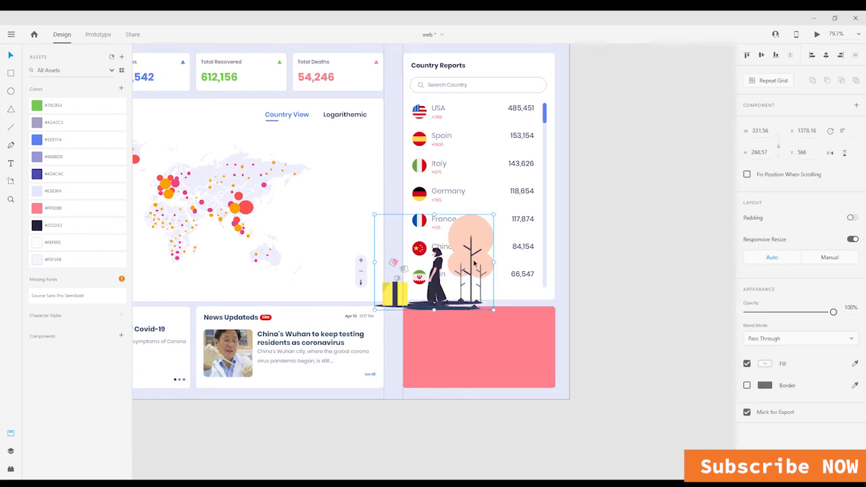
pyautogui.moveTo(451, 268); pyautogui.dragTo(499, 379)
pyautogui.moveTo(426, 422); pyautogui.dragTo(479, 380)
pyautogui.moveTo(534, 349); pyautogui.dragTo(537, 350)
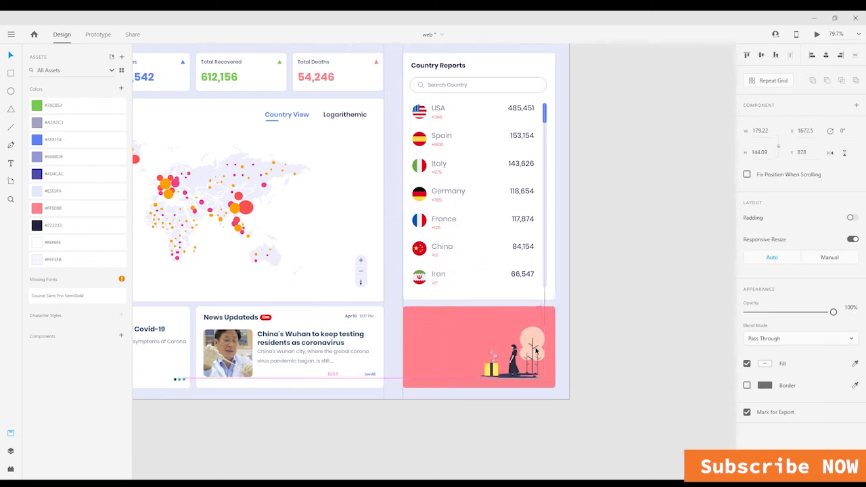
pyautogui.click(593, 361)
# - Add the text "Donation" and place it in the upper left of the pink card
pyautogui.press('t')
pyautogui.click(607, 365)
pyautogui.write('Donatio')
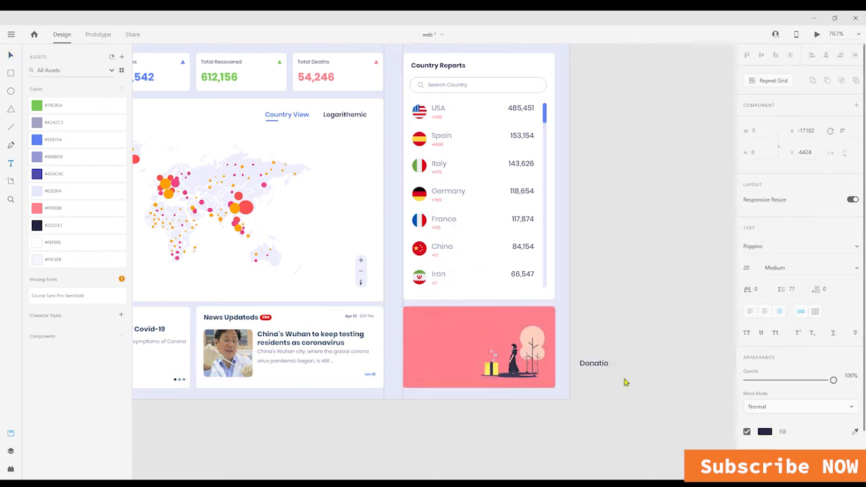
pyautogui.write('n')
pyautogui.press('Escape')
pyautogui.moveTo(605, 365); pyautogui.dragTo(438, 324)
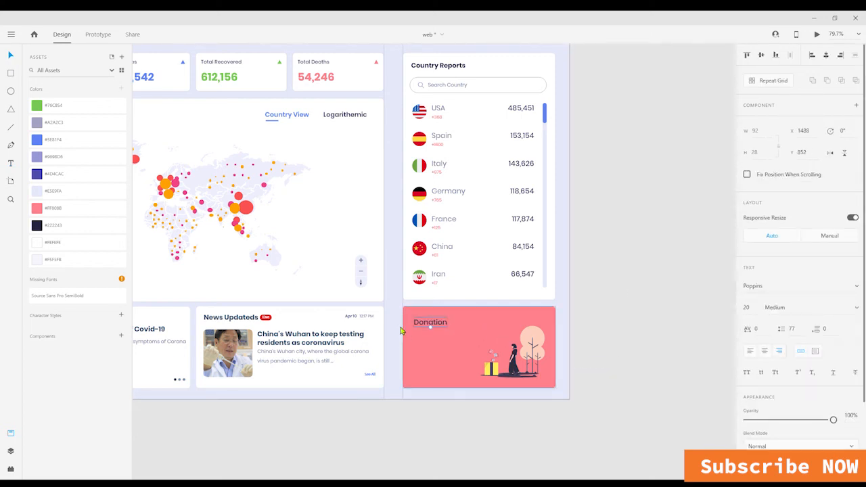
# - Change the Donation text to "Make Your Self Proud", left-align it and reposition it inside the pink card
pyautogui.doubleClick(433, 325)
pyautogui.write('Make Your Self Proud')
pyautogui.hotkey('ctrl', 'a')
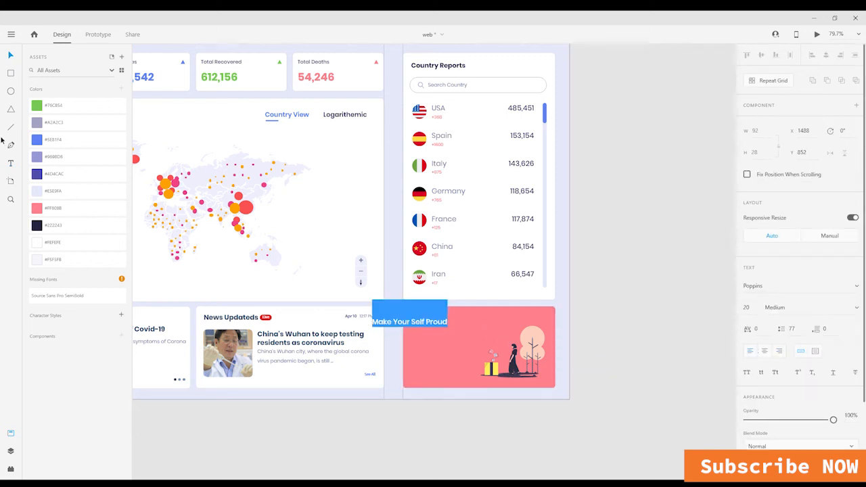
pyautogui.click(433, 475)
pyautogui.moveTo(415, 324); pyautogui.dragTo(460, 326)
pyautogui.click(529, 349)
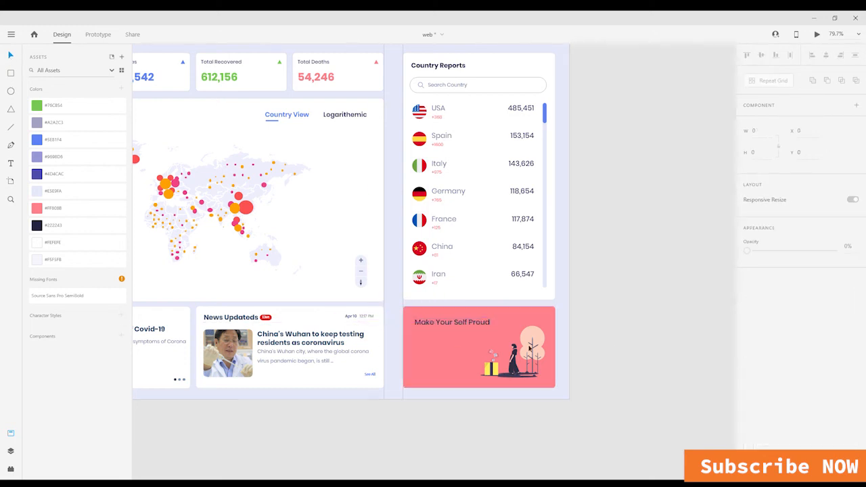
# - Duplicate the pink card's heading below itself and change the copy to "Donate for Covid -19 Relief"
pyautogui.scroll(3, 435, 326)
pyautogui.click(470, 451)
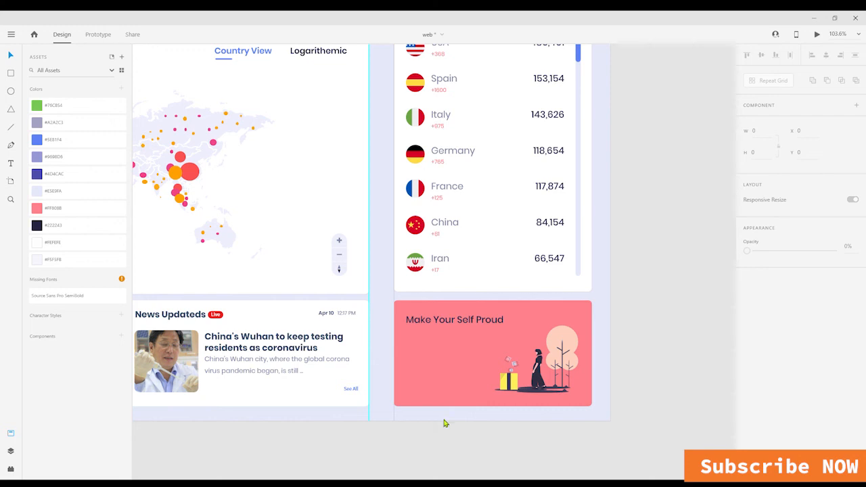
pyautogui.click(436, 321)
pyautogui.moveTo(436, 320); pyautogui.dragTo(435, 344)
pyautogui.doubleClick(435, 346)
pyautogui.write('Donate for Covid -19 Relief')
# - Set the font size of the donation subtitle to 16
pyautogui.hotkey('ctrl', 'a')
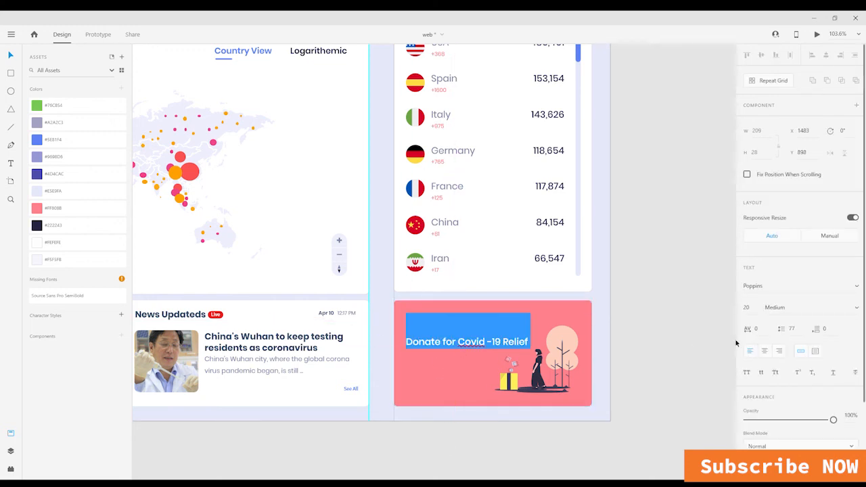
pyautogui.click(746, 307)
pyautogui.write('16')
pyautogui.press('Return')
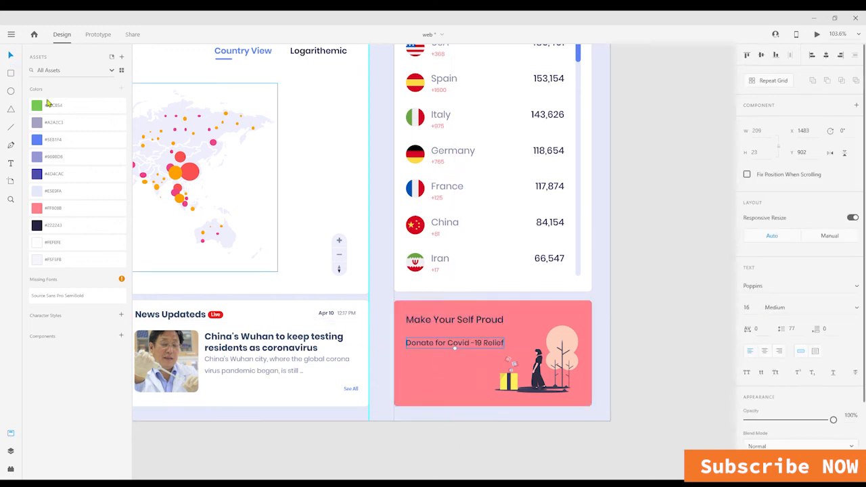
# - Recolour both the "Make Your Self Proud" heading and its donation subtitle to white #FEFEFE
pyautogui.scroll(4, 459, 361)
pyautogui.keyDown('shift'); pyautogui.click(454, 319); pyautogui.keyUp('shift')
pyautogui.click(38, 190)
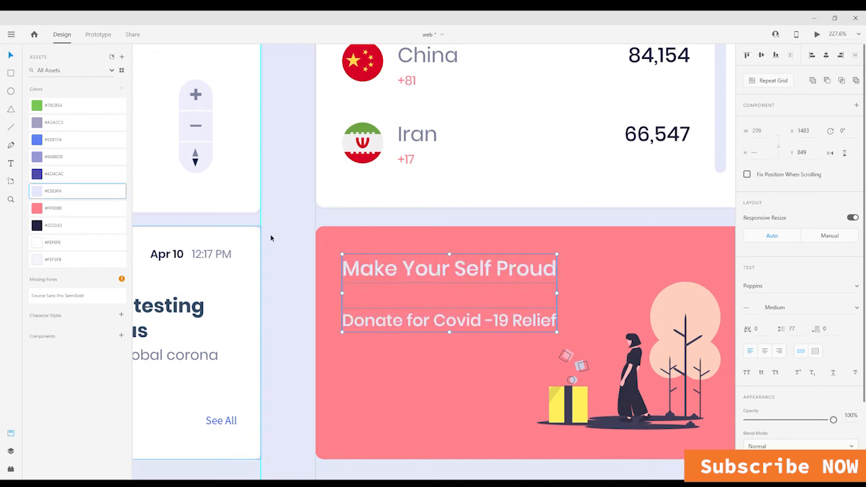
pyautogui.click(36, 242)
pyautogui.click(416, 319)
pyautogui.scroll(-4, 442, 311)
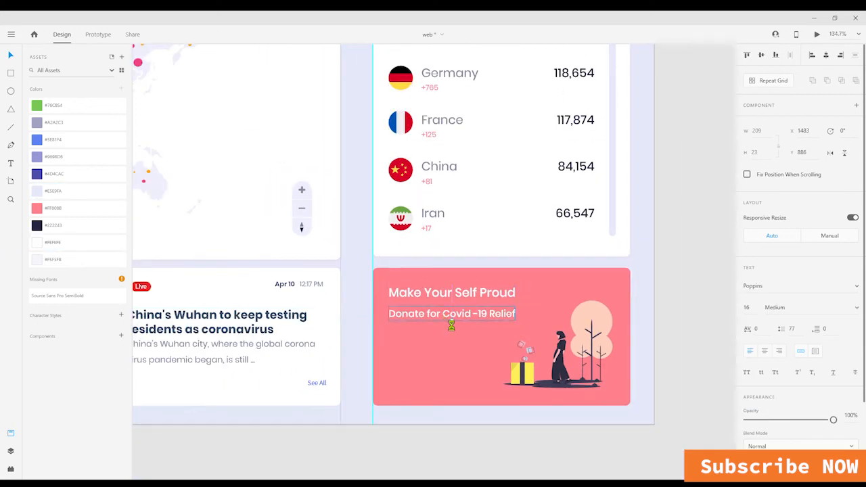
# - Set the font size of the "Make Your Self Proud" heading to 24
pyautogui.click(457, 297)
pyautogui.write('24')
pyautogui.press('Return')
pyautogui.click(422, 338)
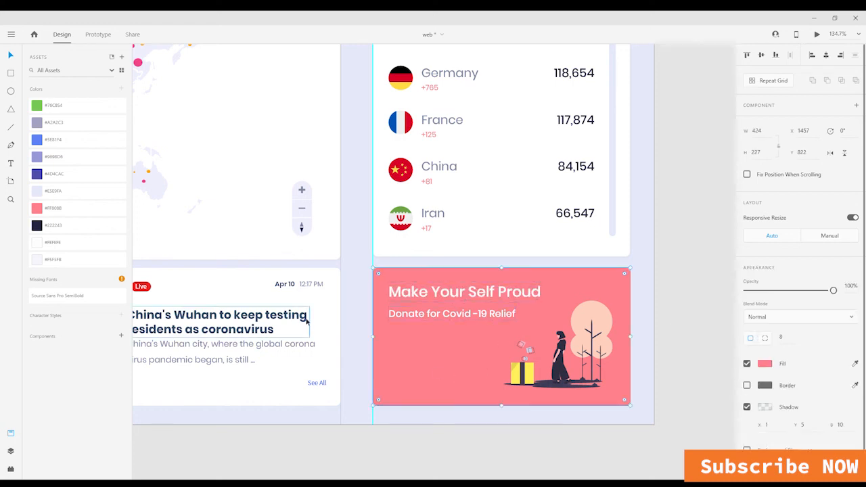
# - Duplicate the donation subtitle lower in the pink card and shorten the copy's text to "Donate"
pyautogui.moveTo(428, 316); pyautogui.dragTo(546, 361)
pyautogui.doubleClick(428, 356)
pyautogui.press('BackSpace')
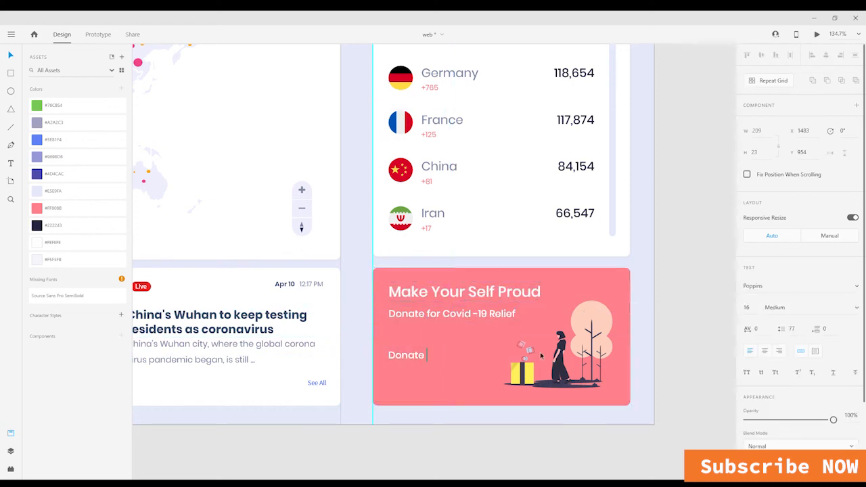
# - Draw a pill-shaped rectangle about 45 px high behind the Donate text, with fully rounded ends
pyautogui.click(10, 73)
pyautogui.moveTo(385, 344); pyautogui.dragTo(455, 371)
pyautogui.moveTo(449, 365)
pyautogui.mouseDown()
pyautogui.moveTo(424, 360)
pyautogui.moveTo(443, 356)
pyautogui.mouseUp()
pyautogui.press('v')
pyautogui.click(422, 435)
# - Colour the Donate text dark #222243 and place it near the middle of the pill shape
pyautogui.click(415, 361)
pyautogui.click(38, 225)
pyautogui.click(422, 433)
pyautogui.scroll(3, 422, 370)
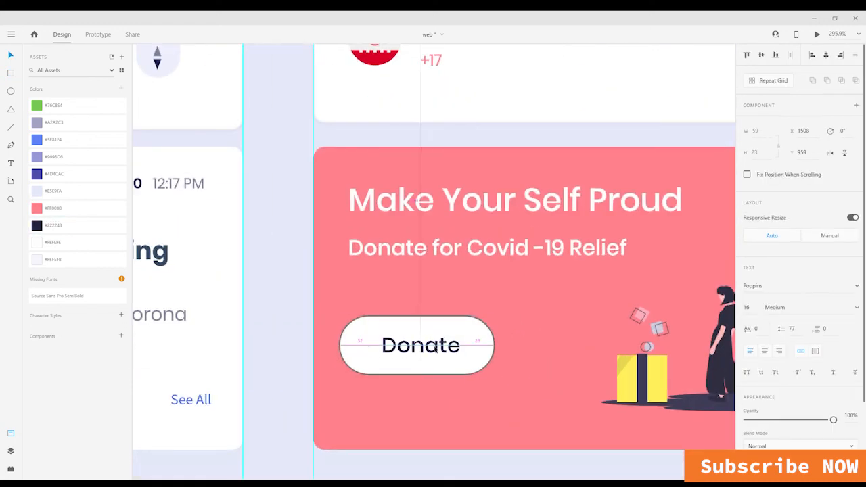
# - Widen the Donate pill to 133 px and centre the pill and its label horizontally on each other
pyautogui.click(476, 351)
pyautogui.moveTo(501, 347); pyautogui.dragTo(519, 349)
pyautogui.click(448, 346)
pyautogui.click(492, 338)
pyautogui.keyDown('shift'); pyautogui.click(452, 345); pyautogui.keyUp('shift')
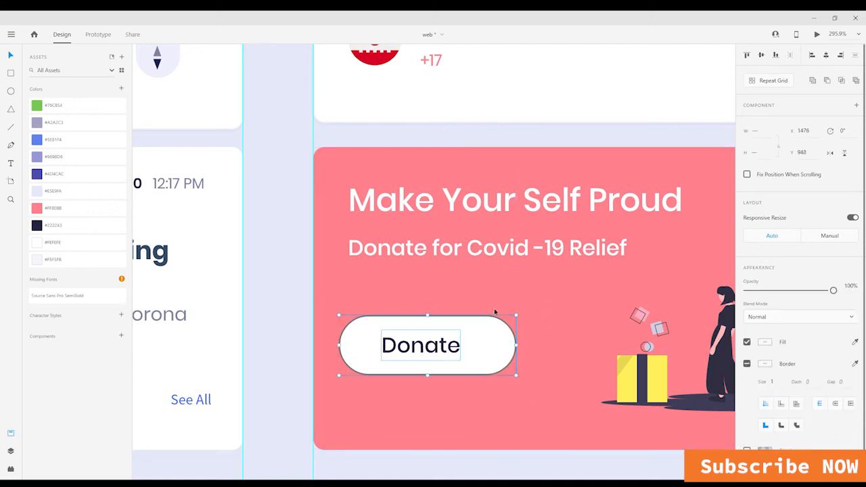
pyautogui.click(825, 55)
# - Fill the Donate button with the saved green colour and make its label white #FEFEFE
pyautogui.click(523, 358)
pyautogui.click(494, 351)
pyautogui.click(37, 105)
pyautogui.click(459, 392)
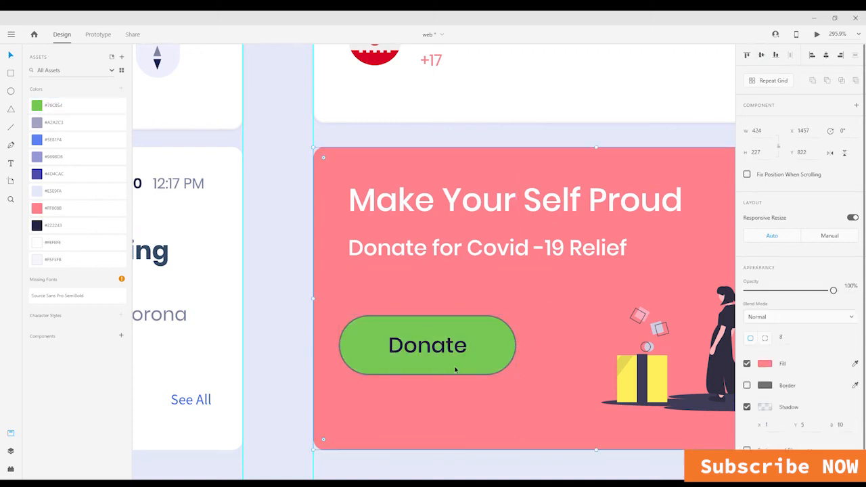
pyautogui.click(444, 350)
pyautogui.click(42, 249)
# - Remove the border from the Donate button's pill shape
pyautogui.click(493, 357)
pyautogui.click(747, 385)
pyautogui.scroll(-5, 536, 390)
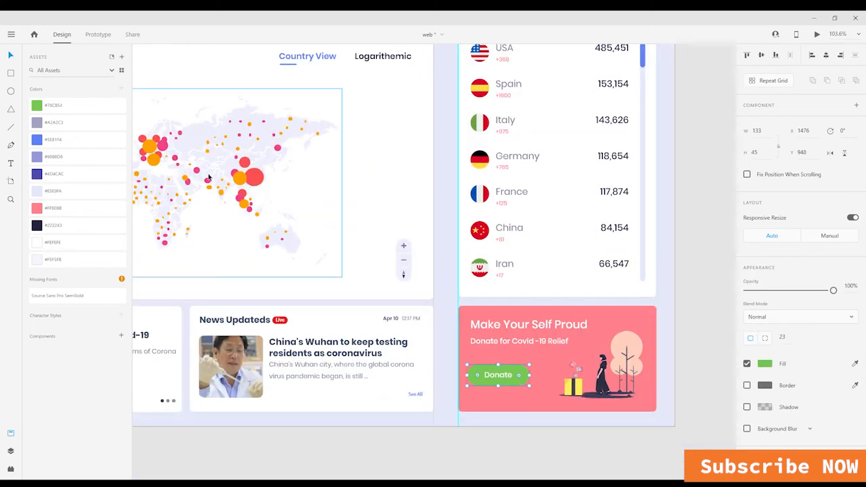
# - Try other saved colours on the Donate button, ending with the indigo #4D4CAC fill
pyautogui.click(38, 122)
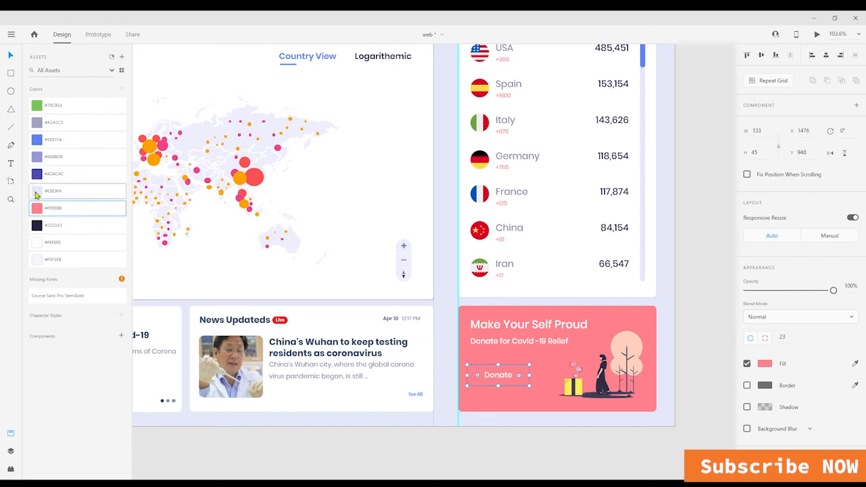
pyautogui.click(37, 174)
pyautogui.scroll(-1, 574, 366)
pyautogui.scroll(3, 575, 366)
# - Move the Donate button together with its label slightly down inside the pink card
pyautogui.click(489, 381)
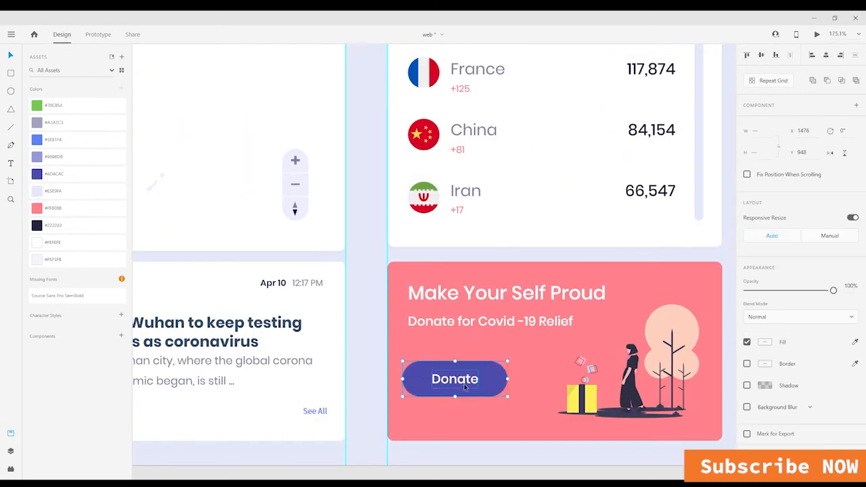
pyautogui.moveTo(473, 378); pyautogui.dragTo(474, 392)
pyautogui.click(505, 456)
# - Fill the Donate button with the yellow sampled from the gift box in the illustration
pyautogui.click(490, 396)
pyautogui.click(855, 364)
pyautogui.click(591, 398)
pyautogui.click(527, 433)
# - Recolour the label on the yellow Donate button to dark #222243
pyautogui.click(439, 388)
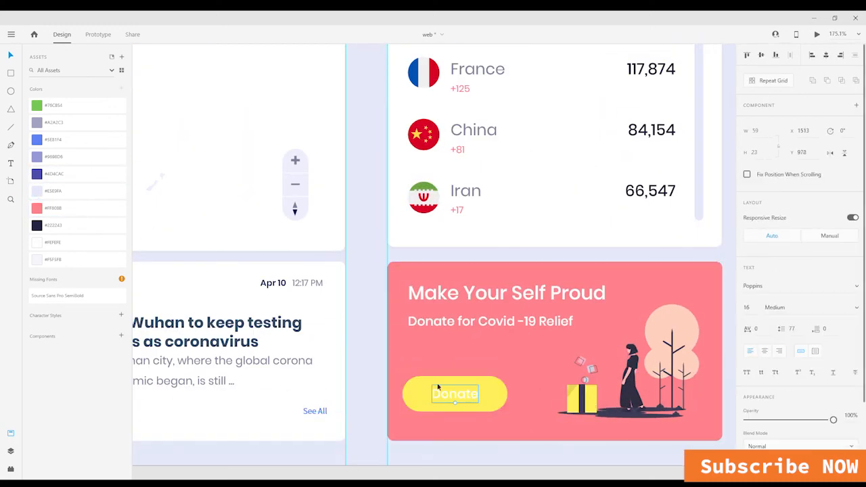
pyautogui.click(37, 226)
pyautogui.scroll(-3, 481, 319)
pyautogui.click(569, 414)
pyautogui.moveTo(568, 414); pyautogui.dragTo(489, 410)
pyautogui.scroll(3, 430, 363)
pyautogui.click(430, 364)
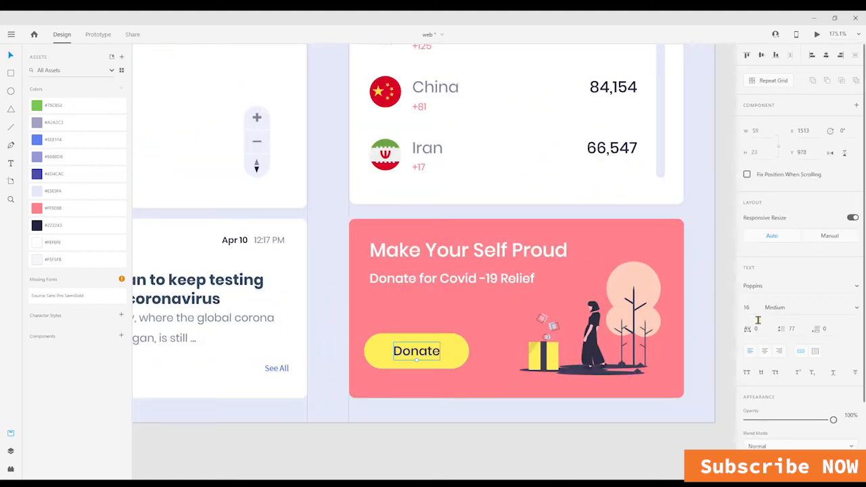
pyautogui.scroll(-5, 431, 363)
pyautogui.click(625, 390)
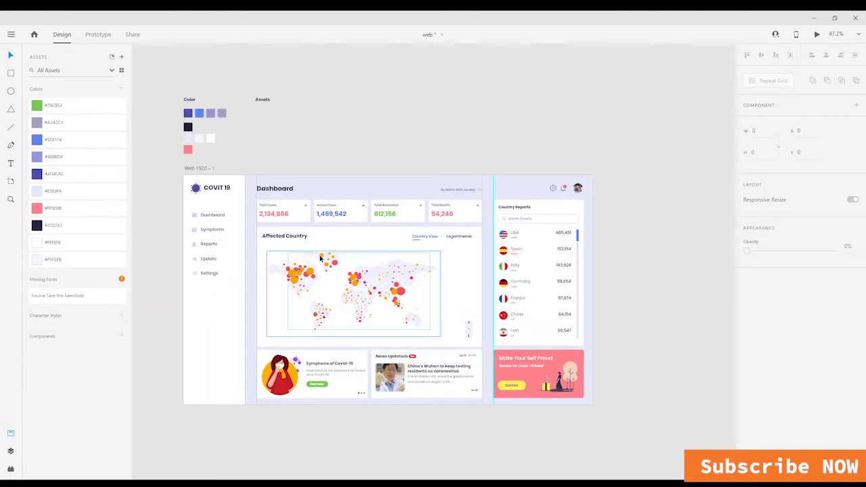